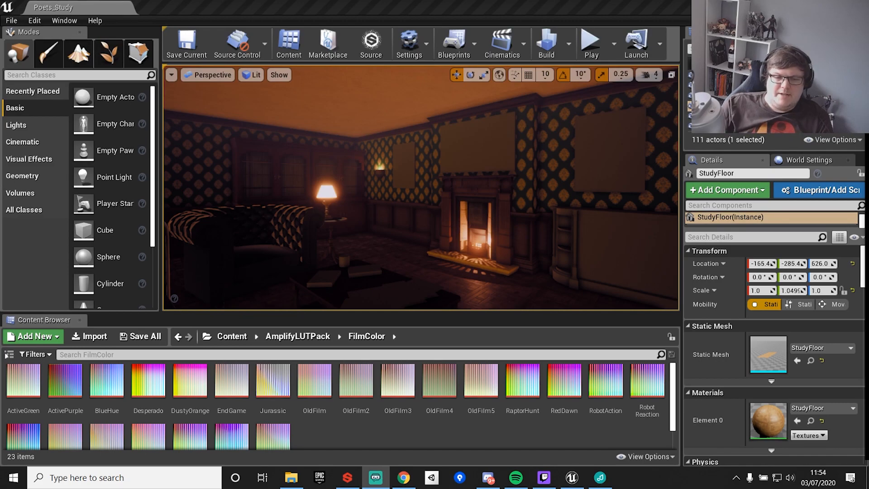
{"action": "mouse_move", "coordinate": [484, 180]}
{"action": "right_mouse_down"}
{"action": "mouse_move", "coordinate": [462, 213]}
{"action": "mouse_move", "coordinate": [488, 180]}
{"action": "right_mouse_up"}
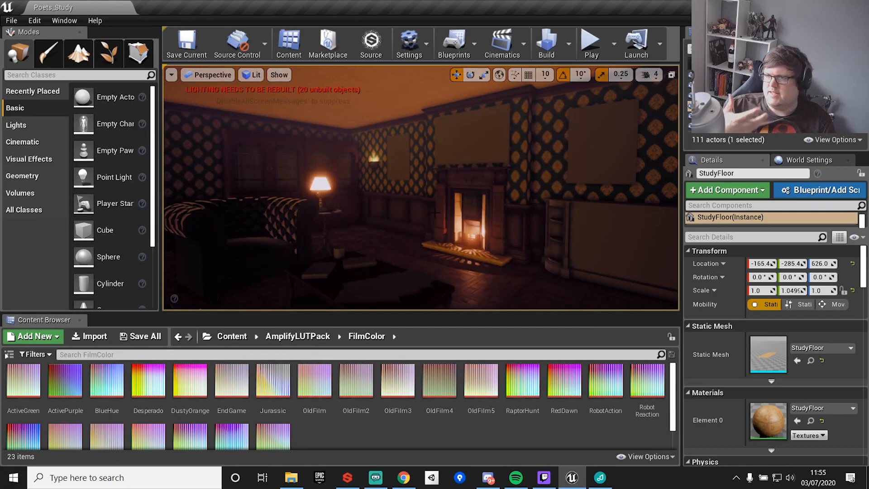
{"action": "mouse_move", "coordinate": [435, 212]}
{"action": "right_mouse_down"}
{"action": "mouse_move", "coordinate": [502, 226]}
{"action": "mouse_move", "coordinate": [495, 209]}
{"action": "mouse_move", "coordinate": [399, 213]}
{"action": "mouse_move", "coordinate": [452, 211]}
{"action": "right_mouse_up"}
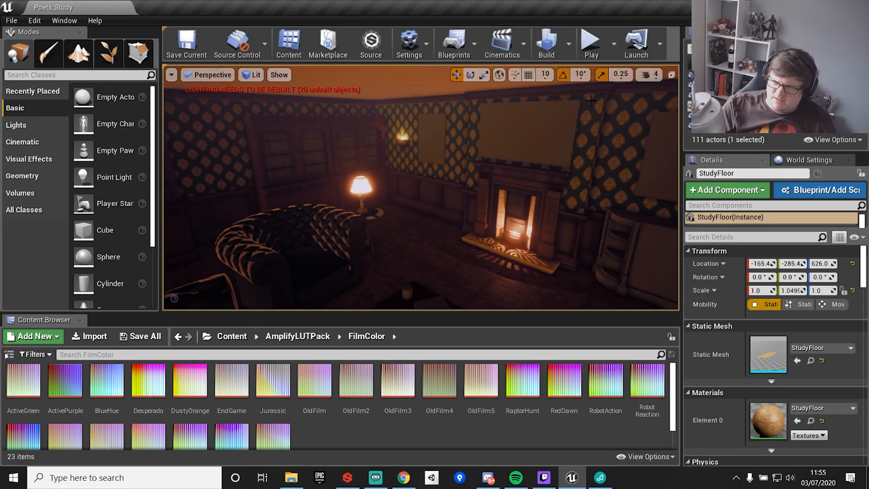
{"action": "right_click_drag", "start_coordinate": [596, 97], "coordinate": [579, 131]}
Open the Epic Games Launcher and launch Unreal Engine version 4.25.1 from the Unreal Engine library.
{"action": "key", "text": "super+d"}
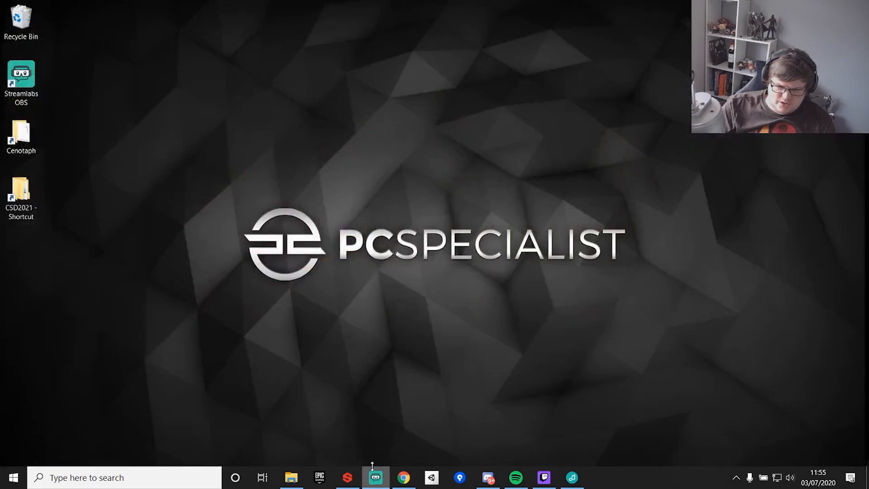
{"action": "left_click", "coordinate": [319, 478]}
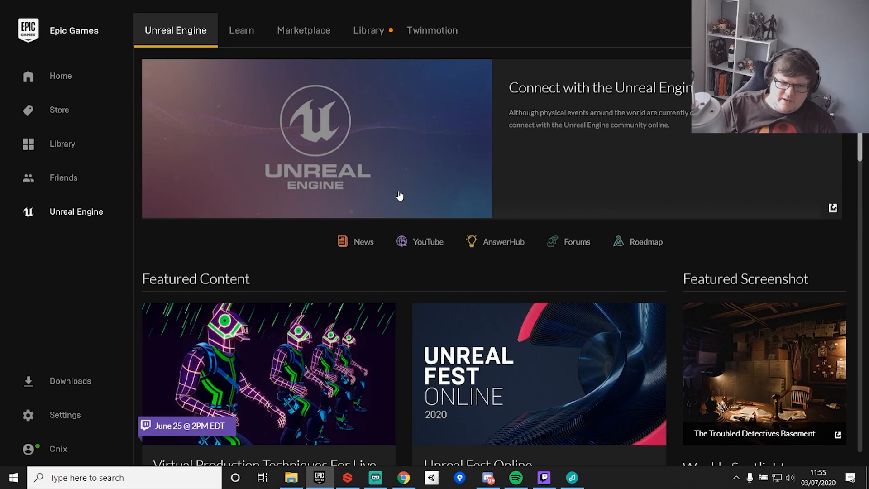
{"action": "left_click", "coordinate": [62, 79]}
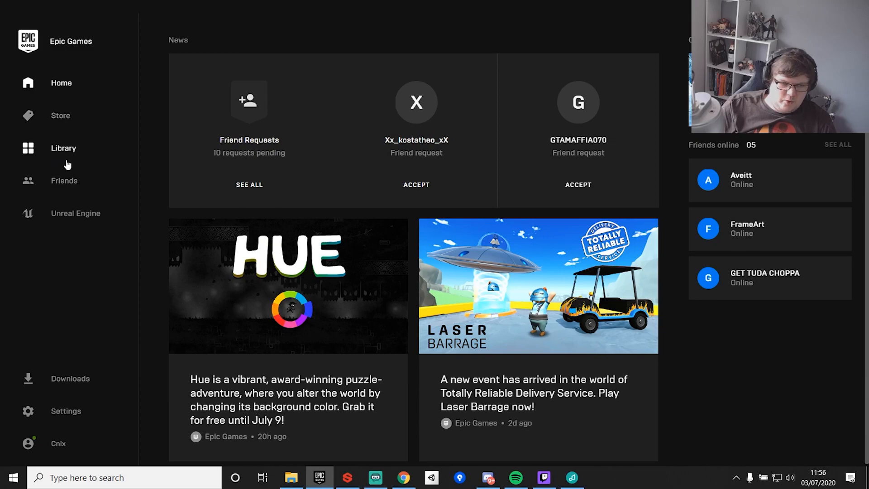
{"action": "left_click", "coordinate": [64, 213]}
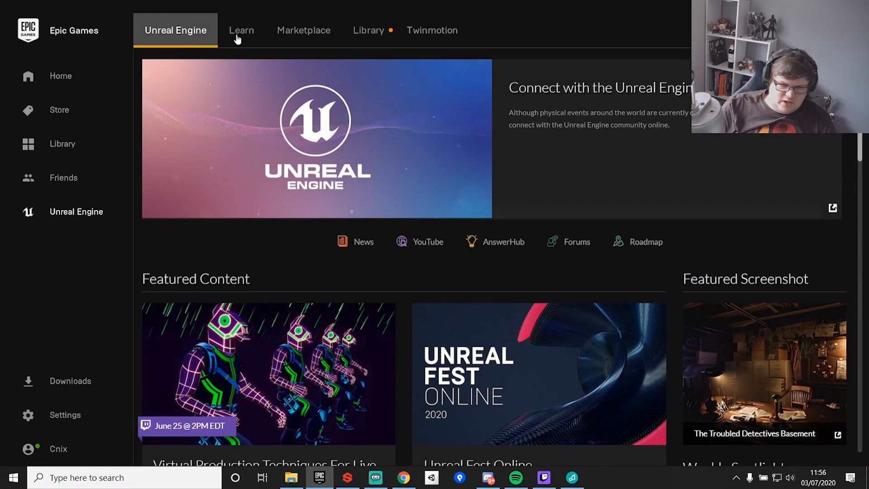
{"action": "left_click", "coordinate": [373, 30]}
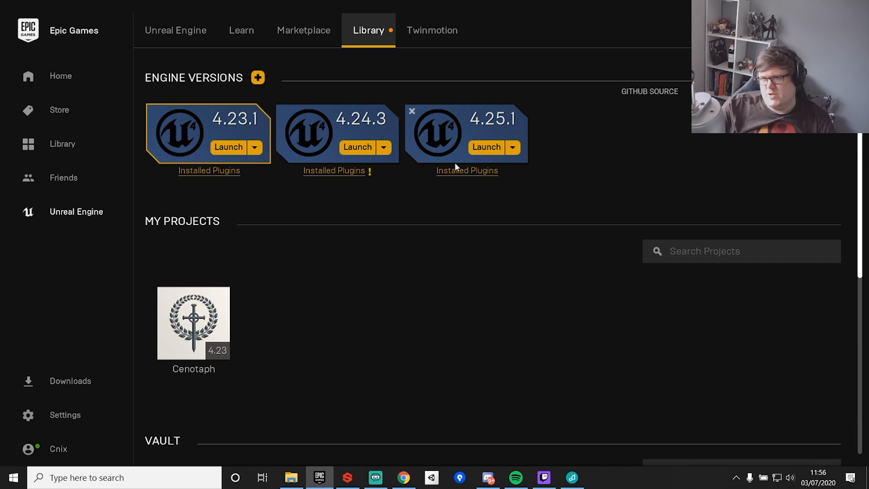
{"action": "left_click", "coordinate": [488, 148]}
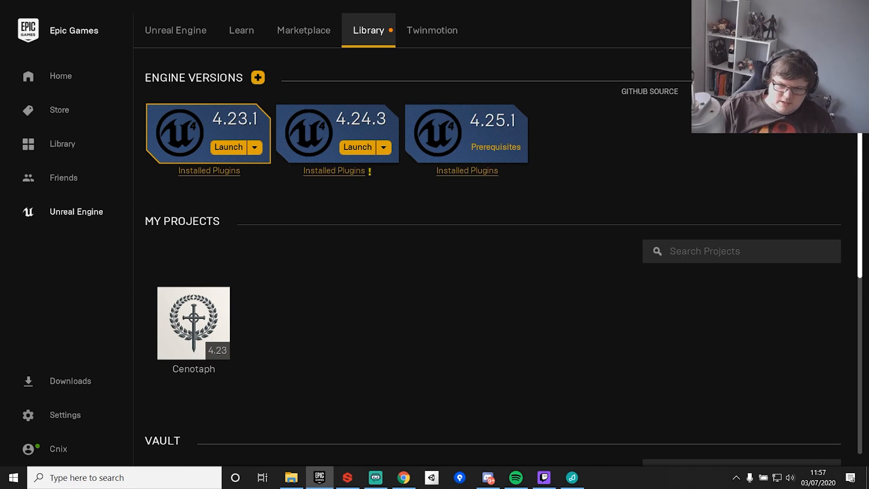
{"action": "left_click", "coordinate": [823, 7]}
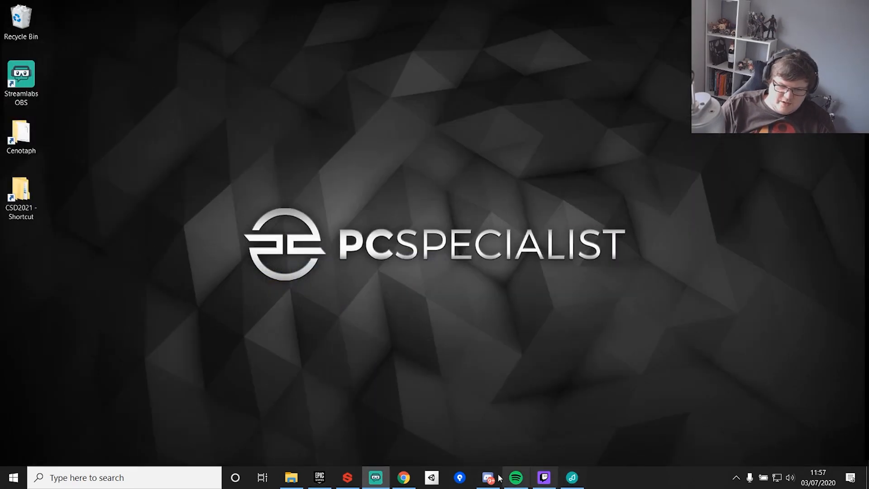
{"action": "left_click", "coordinate": [320, 477]}
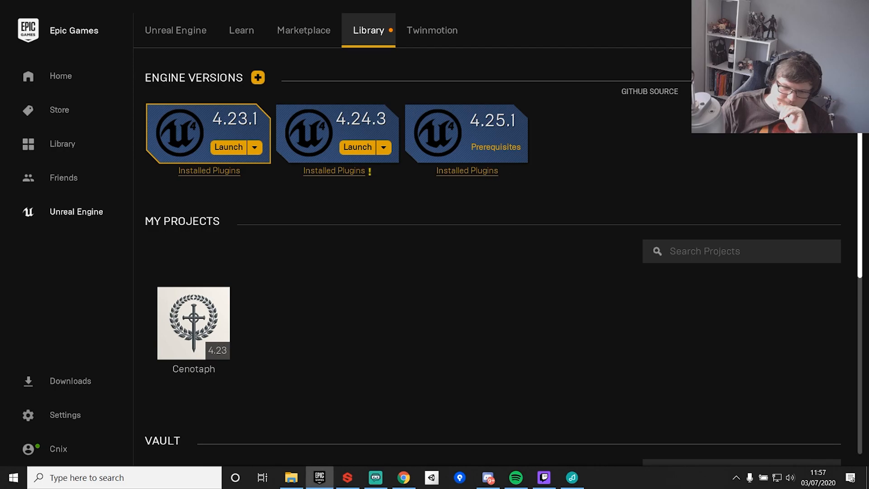
{"action": "left_click", "coordinate": [816, 7]}
{"action": "left_click", "coordinate": [319, 484]}
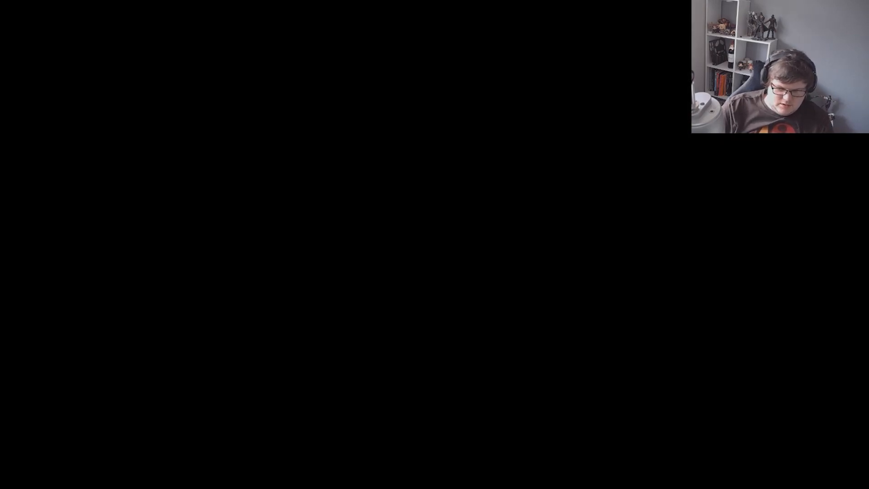
Open Task Manager and end the Substance Launcher process.
{"action": "key", "text": "ctrl+shift+Escape"}
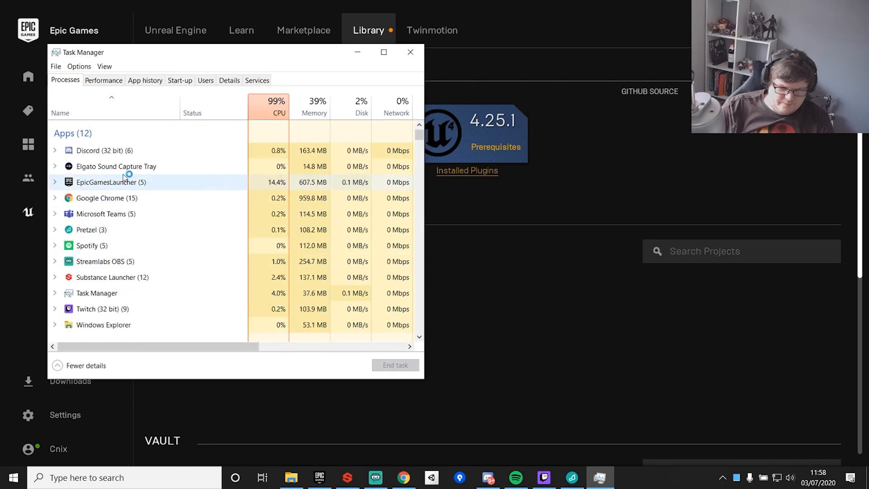
{"action": "scroll", "coordinate": [119, 262], "scroll_direction": "down", "scroll_amount": 1}
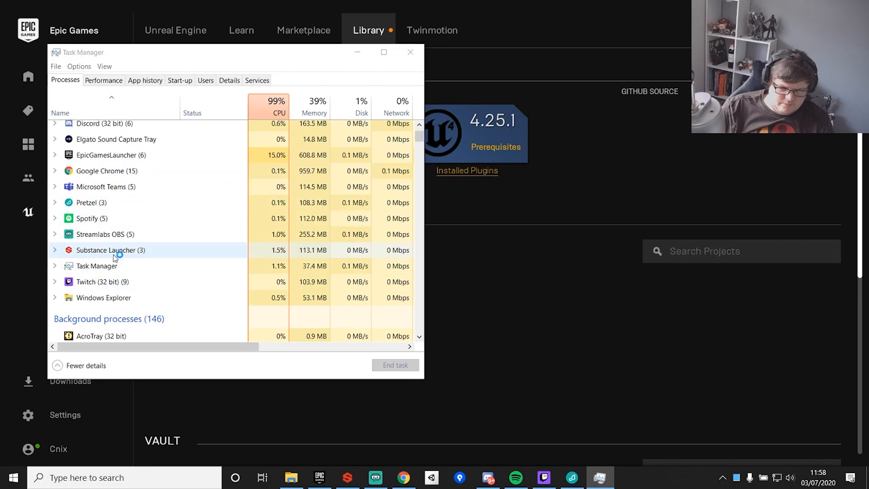
{"action": "left_click", "coordinate": [116, 253]}
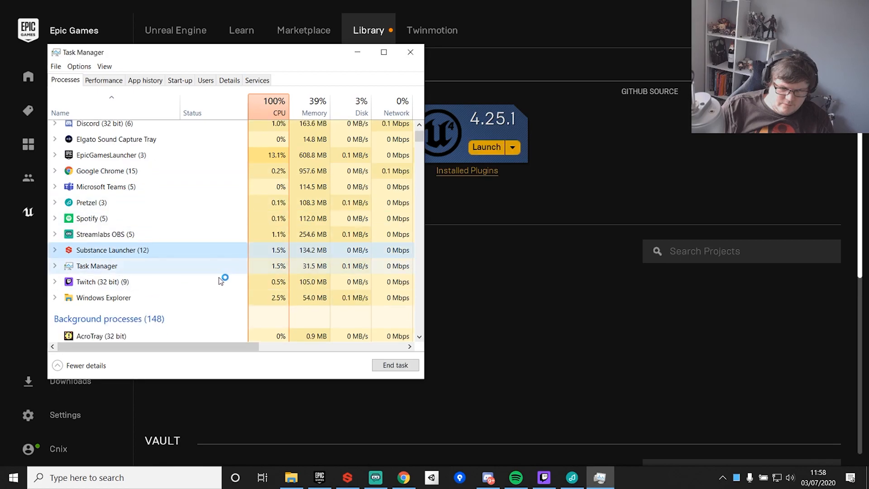
{"action": "left_click", "coordinate": [385, 367]}
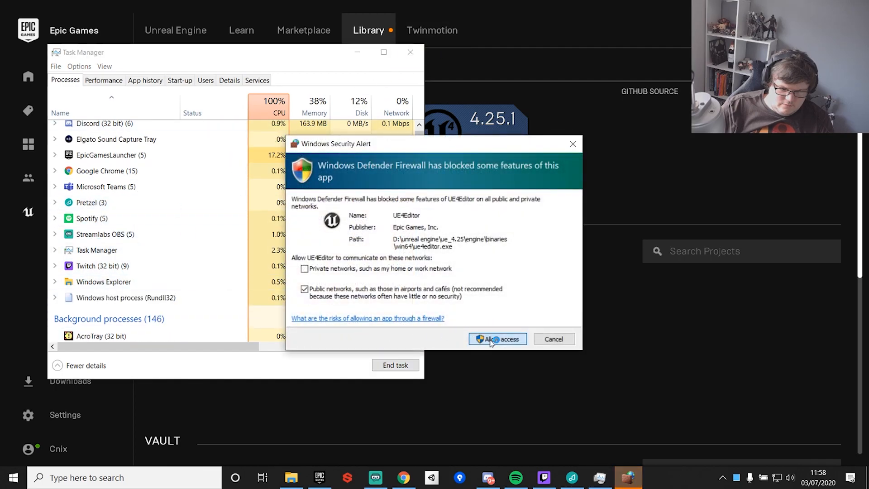
Close Task Manager and cancel the firewall security alert for UE4Editor.
{"action": "left_click", "coordinate": [409, 50]}
{"action": "left_click", "coordinate": [552, 339]}
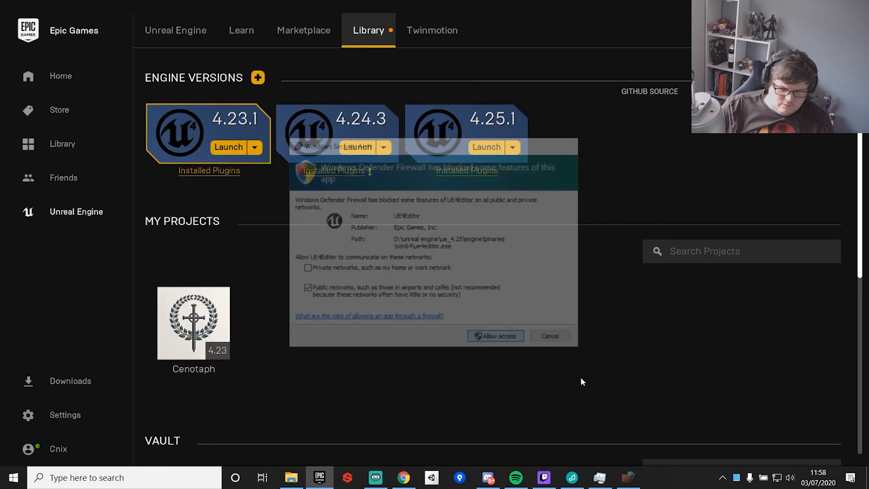
{"action": "key", "text": "ctrl+shift+Escape"}
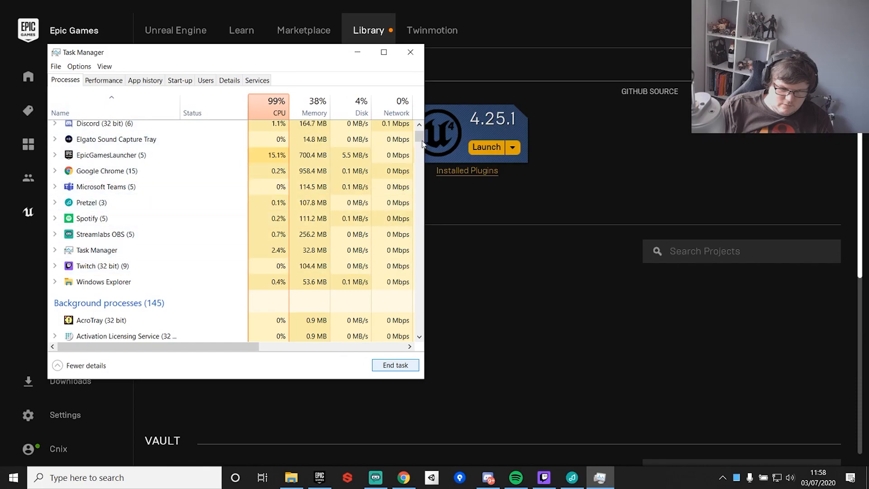
{"action": "scroll", "coordinate": [423, 146], "scroll_direction": "down", "scroll_amount": 4}
{"action": "left_click", "coordinate": [357, 52]}
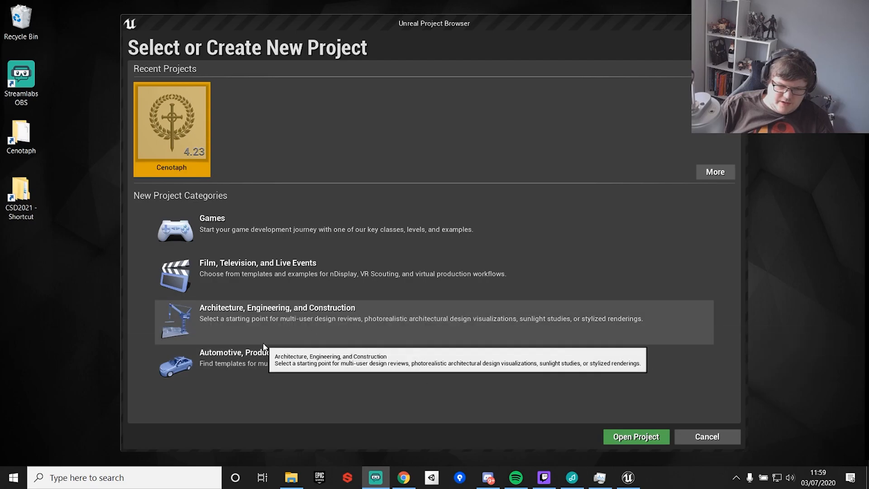
Start a new project in the Games category using the First Person template.
{"action": "left_click", "coordinate": [291, 227]}
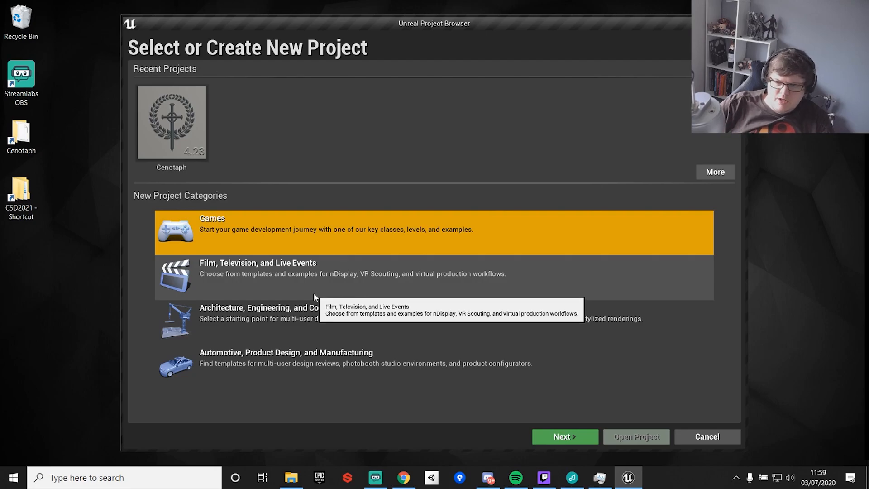
{"action": "left_click", "coordinate": [546, 437]}
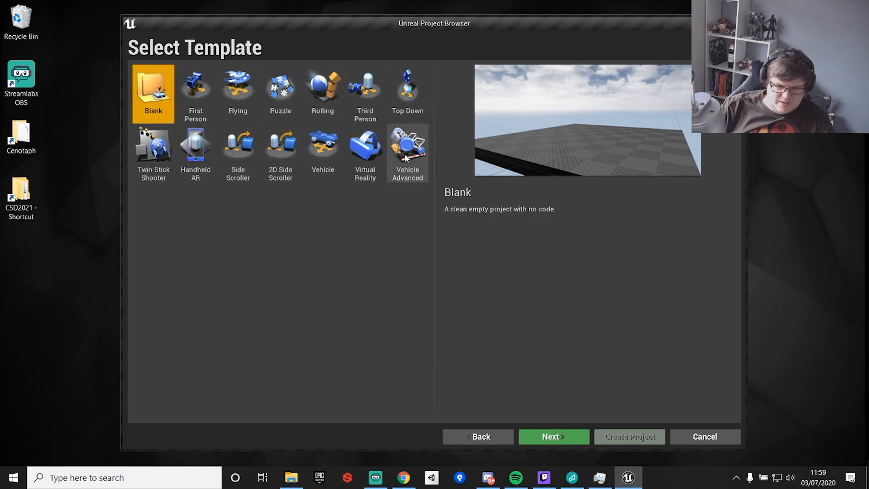
{"action": "left_click", "coordinate": [191, 93]}
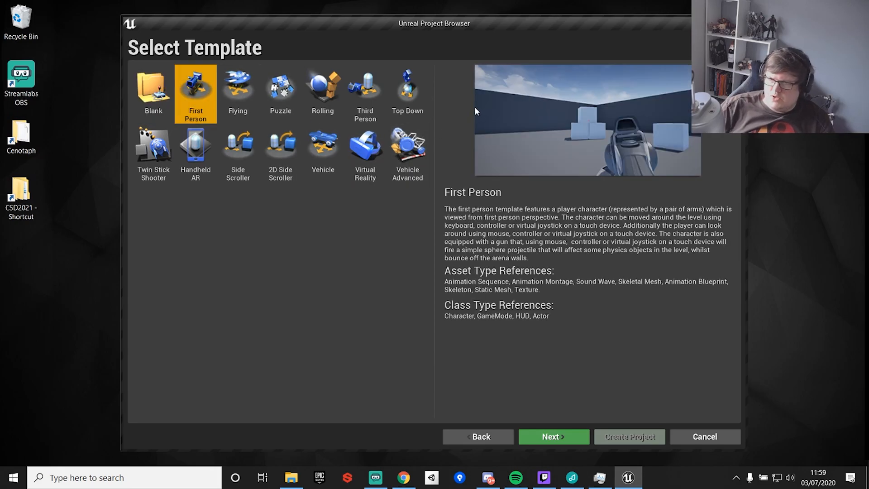
{"action": "left_click", "coordinate": [555, 436]}
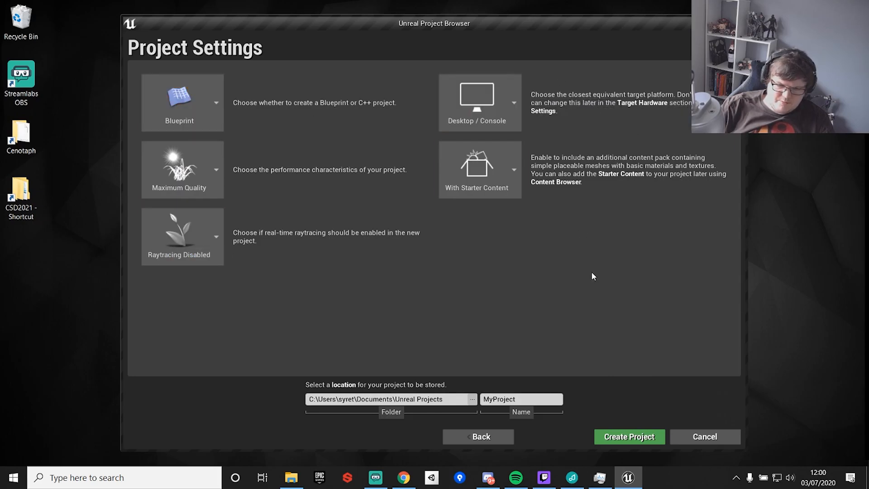
Set the project location to the UnrealDemo folder on drive D.
{"action": "left_click", "coordinate": [474, 400]}
{"action": "left_click_drag", "start_coordinate": [217, 132], "coordinate": [216, 188]}
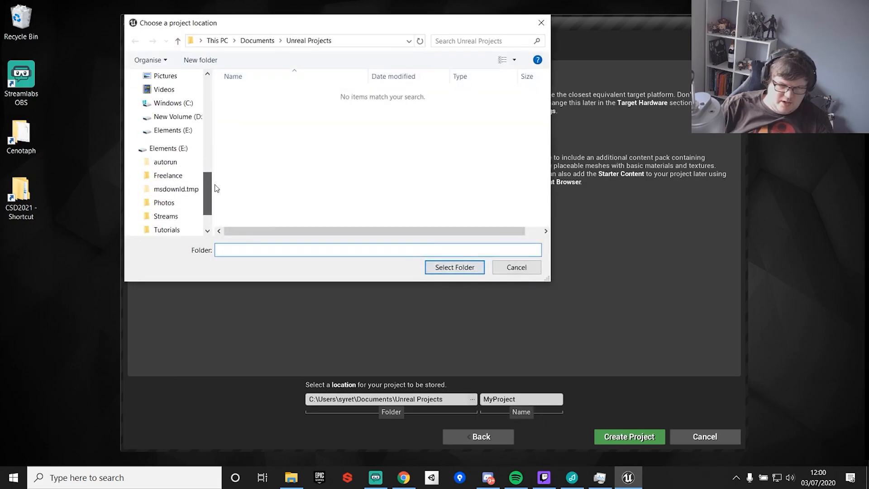
{"action": "left_click", "coordinate": [185, 117]}
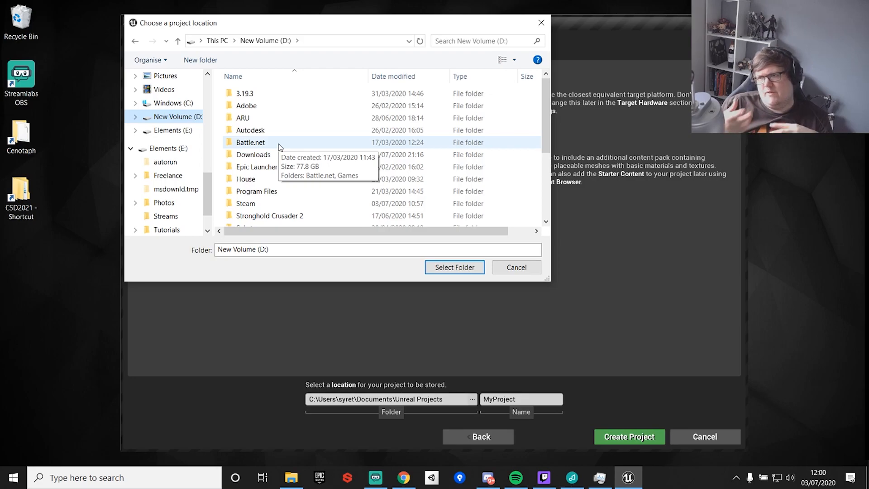
{"action": "scroll", "coordinate": [297, 121], "scroll_direction": "down", "scroll_amount": 3}
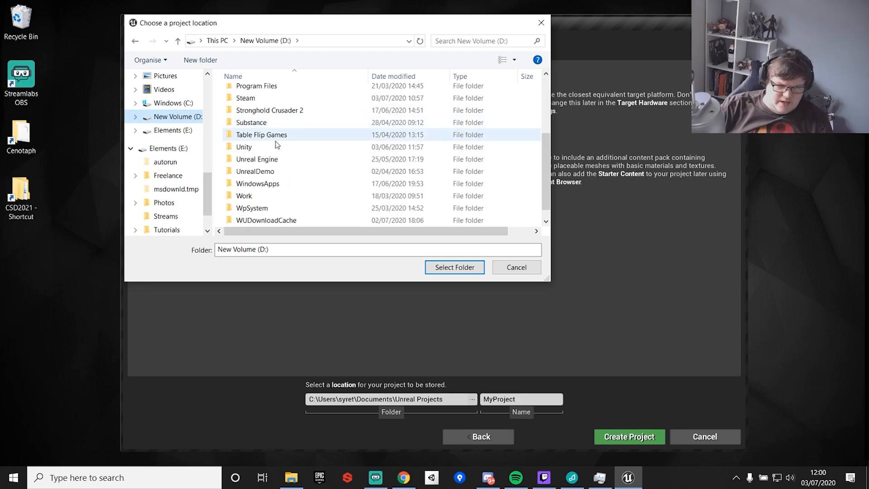
{"action": "scroll", "coordinate": [270, 199], "scroll_direction": "up", "scroll_amount": 3}
{"action": "scroll", "coordinate": [271, 196], "scroll_direction": "down", "scroll_amount": 2}
{"action": "double_click", "coordinate": [272, 196]}
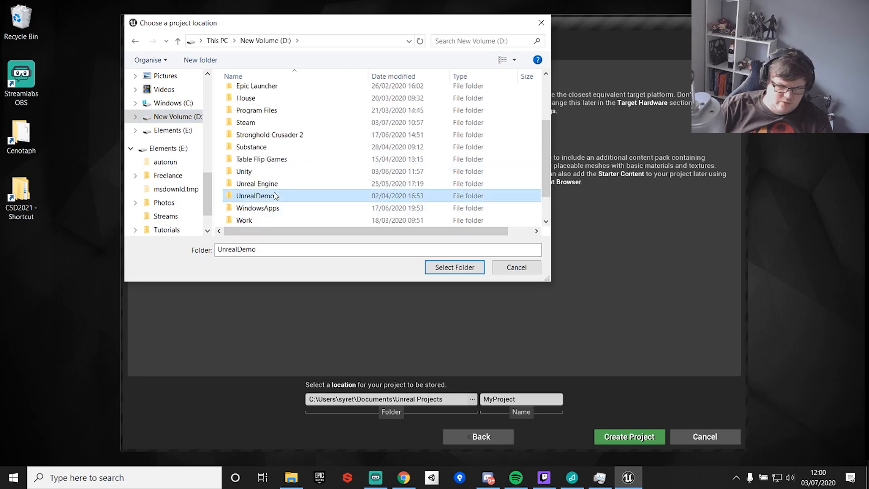
{"action": "left_click", "coordinate": [455, 267]}
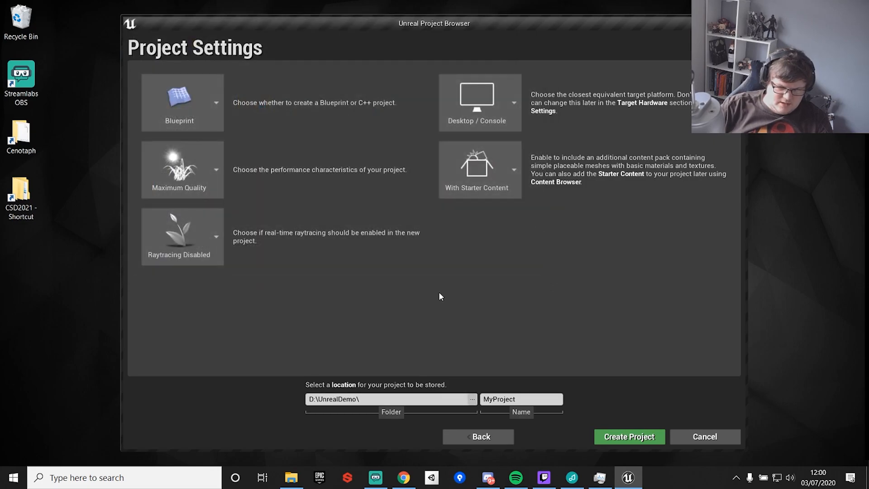
Name the project UnrealDemo and create it.
{"action": "double_click", "coordinate": [534, 398]}
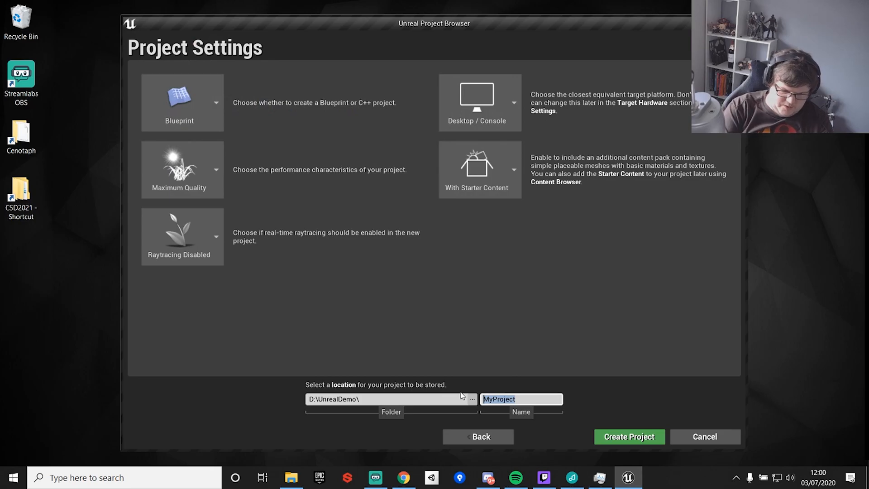
{"action": "type", "text": "Unrea"}
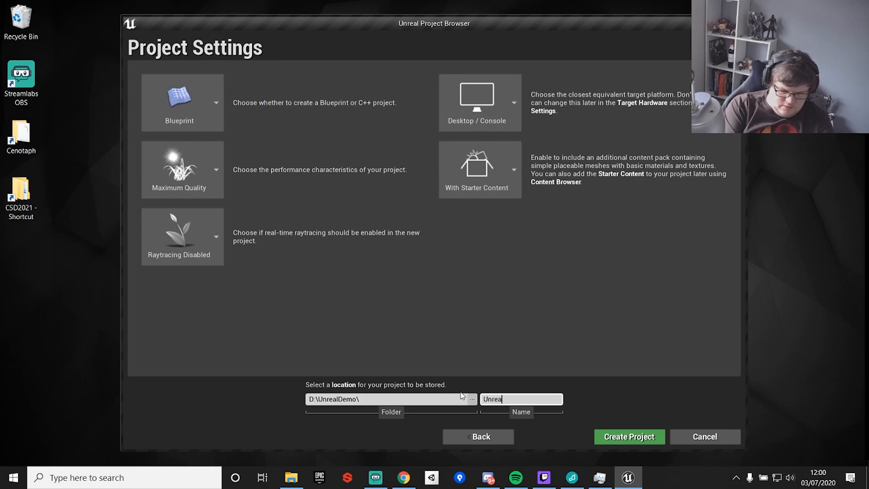
{"action": "type", "text": "ll"}
{"action": "key", "text": "BackSpace"}
{"action": "key", "text": "BackSpace"}
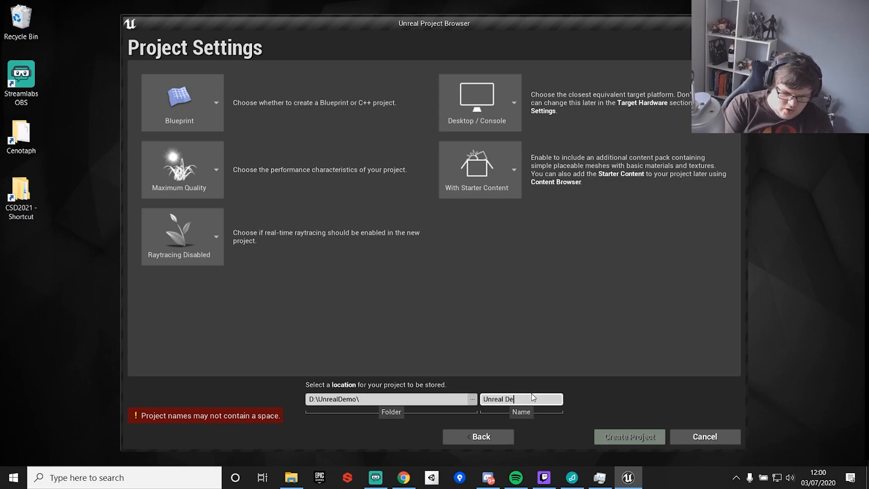
{"action": "key", "text": "BackSpace"}
{"action": "key", "text": "BackSpace"}
{"action": "key", "text": "BackSpace"}
{"action": "type", "text": "De"}
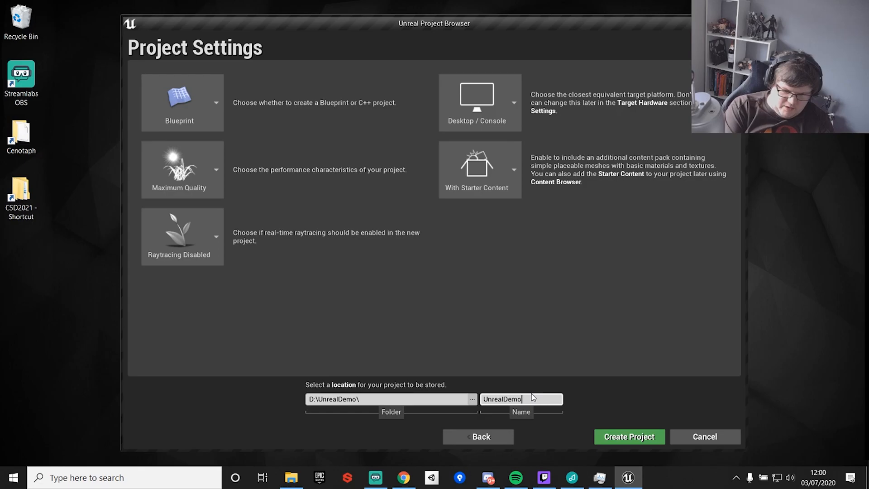
{"action": "left_click", "coordinate": [639, 438]}
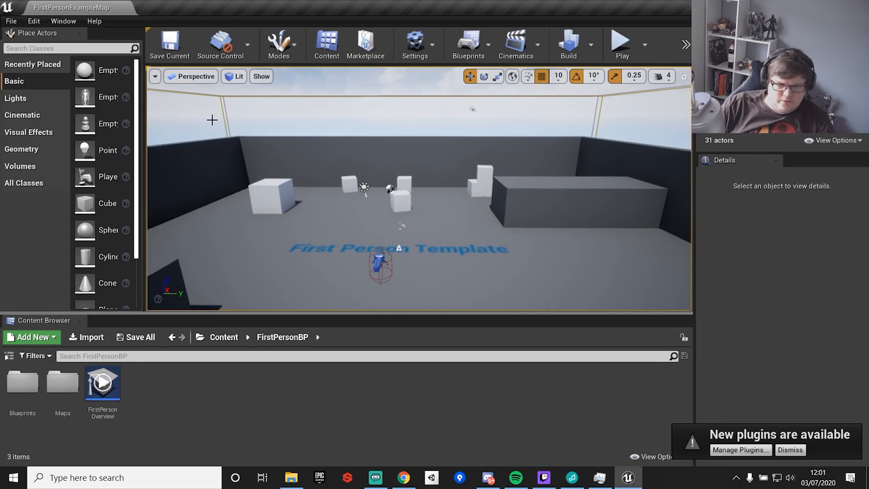
Turn on the FPS display in the level viewport's options.
{"action": "left_click", "coordinate": [154, 76]}
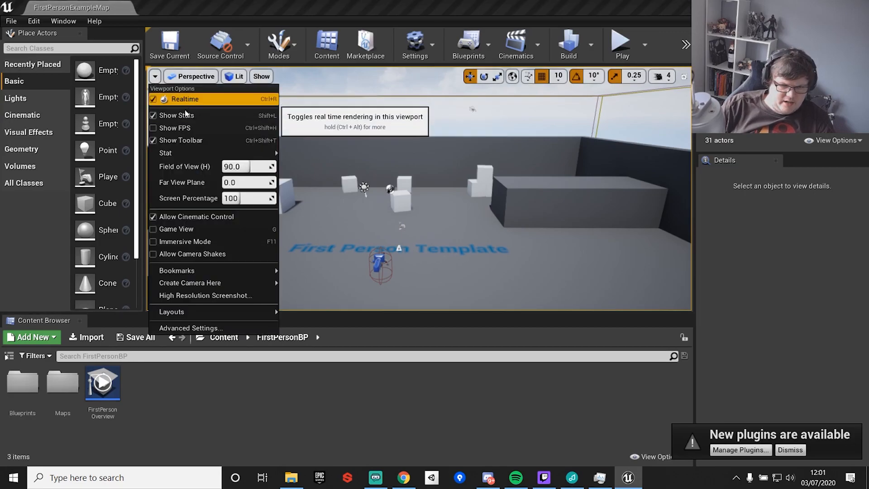
{"action": "left_click", "coordinate": [175, 129]}
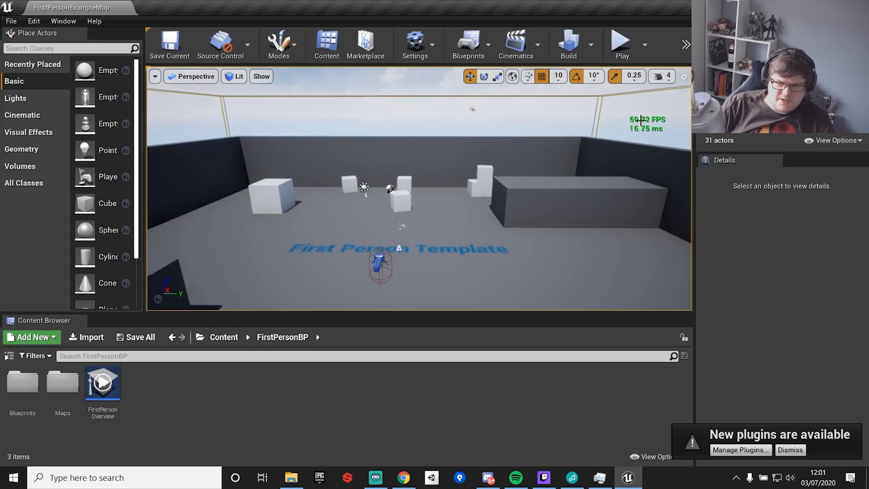
{"action": "middle_click_drag", "start_coordinate": [460, 215], "coordinate": [438, 229]}
{"action": "mouse_move", "coordinate": [454, 193]}
{"action": "left_mouse_down"}
{"action": "mouse_move", "coordinate": [456, 202]}
{"action": "mouse_move", "coordinate": [444, 200]}
{"action": "left_mouse_up"}
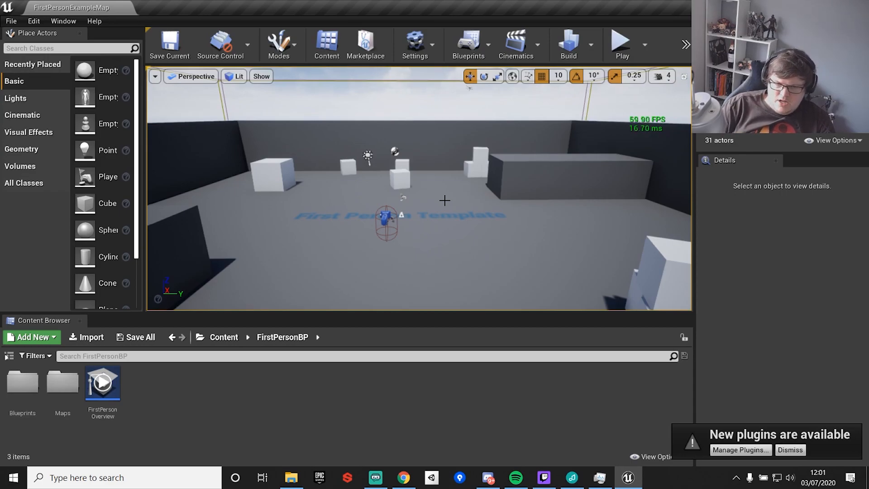
Orbit, pan and zoom around the First Person example level in the viewport to practise navigation.
{"action": "left_click_drag", "start_coordinate": [473, 260], "coordinate": [464, 194]}
{"action": "middle_click_drag", "start_coordinate": [439, 226], "coordinate": [443, 267]}
{"action": "scroll", "coordinate": [441, 217], "scroll_direction": "down", "scroll_amount": 10}
{"action": "right_click_drag", "start_coordinate": [422, 222], "coordinate": [190, 201]}
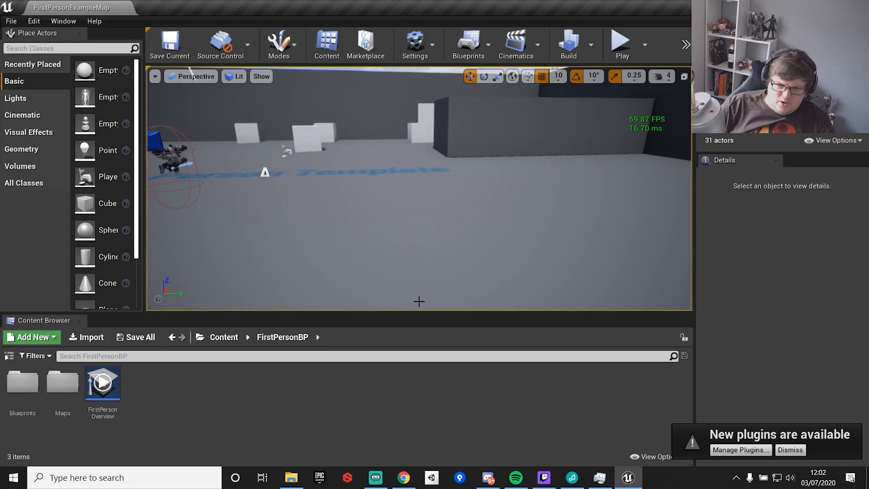
{"action": "mouse_move", "coordinate": [197, 89]}
{"action": "right_mouse_down"}
{"action": "mouse_move", "coordinate": [222, 88]}
{"action": "mouse_move", "coordinate": [214, 90]}
{"action": "right_mouse_up"}
{"action": "right_click_drag", "start_coordinate": [520, 81], "coordinate": [520, 80]}
Enlarge the level viewport by shrinking the content browser panel.
{"action": "left_click_drag", "start_coordinate": [461, 316], "coordinate": [465, 367]}
{"action": "left_click_drag", "start_coordinate": [433, 251], "coordinate": [414, 210]}
{"action": "scroll", "coordinate": [414, 211], "scroll_direction": "down", "scroll_amount": 6}
{"action": "scroll", "coordinate": [415, 210], "scroll_direction": "up", "scroll_amount": 3}
{"action": "scroll", "coordinate": [415, 211], "scroll_direction": "down", "scroll_amount": 8}
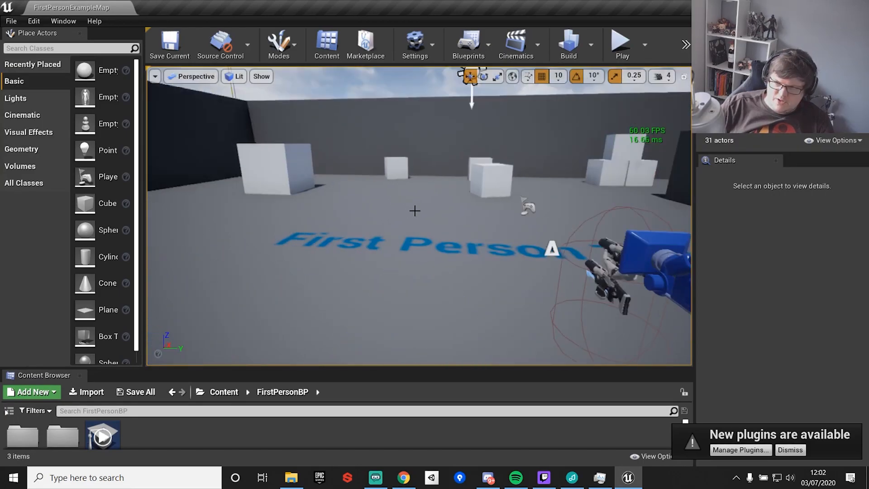
Move the viewport camera around the level's cubes and floor to explore the scene.
{"action": "scroll", "coordinate": [415, 210], "scroll_direction": "up", "scroll_amount": 5}
{"action": "scroll", "coordinate": [415, 211], "scroll_direction": "up", "scroll_amount": 6}
{"action": "scroll", "coordinate": [414, 211], "scroll_direction": "down", "scroll_amount": 2}
{"action": "middle_click_drag", "start_coordinate": [414, 211], "coordinate": [415, 174]}
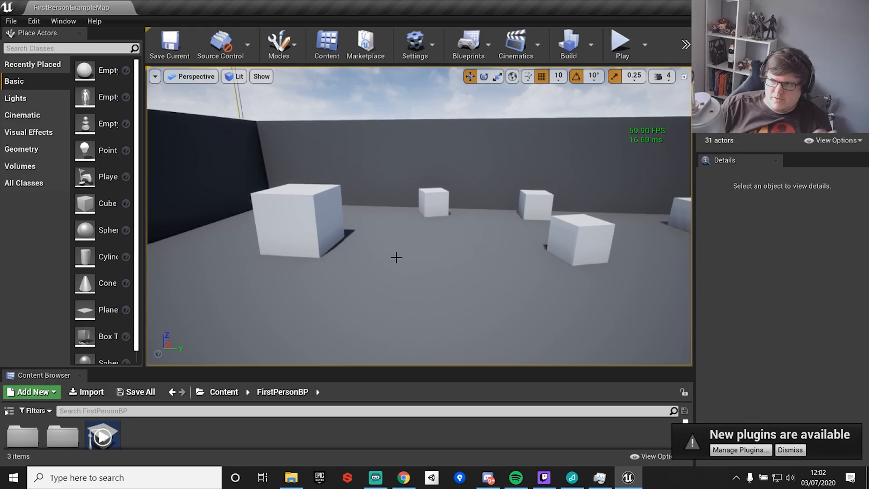
{"action": "right_click_drag", "start_coordinate": [349, 274], "coordinate": [316, 261]}
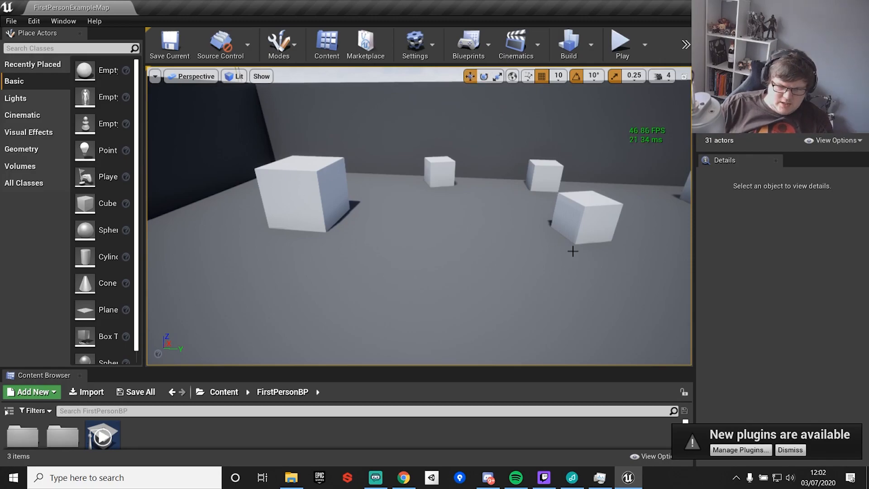
{"action": "left_click", "coordinate": [410, 181]}
{"action": "right_click_drag", "start_coordinate": [408, 237], "coordinate": [525, 267]}
{"action": "mouse_move", "coordinate": [410, 185]}
{"action": "right_mouse_down"}
{"action": "mouse_move", "coordinate": [402, 226]}
{"action": "mouse_move", "coordinate": [401, 194]}
{"action": "mouse_move", "coordinate": [410, 185]}
{"action": "right_mouse_up"}
{"action": "right_click_drag", "start_coordinate": [353, 223], "coordinate": [547, 335]}
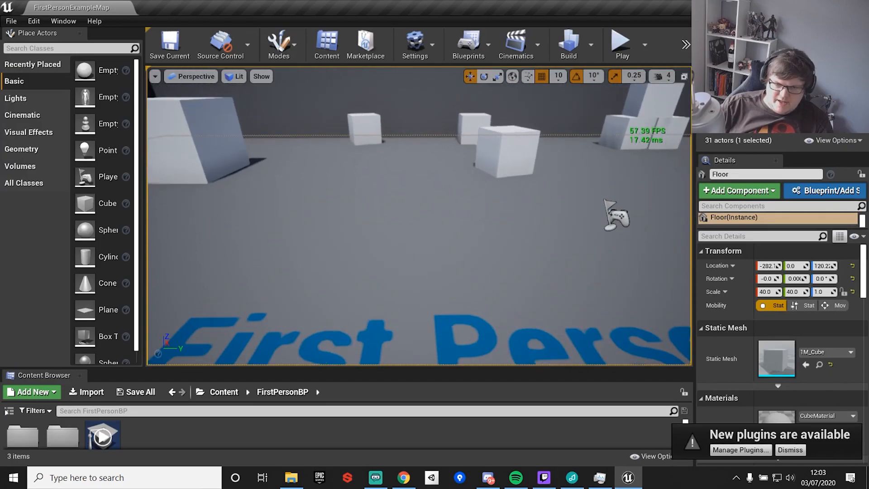
Raise the viewport camera speed to 8.
{"action": "left_click", "coordinate": [634, 76]}
{"action": "left_click", "coordinate": [660, 76]}
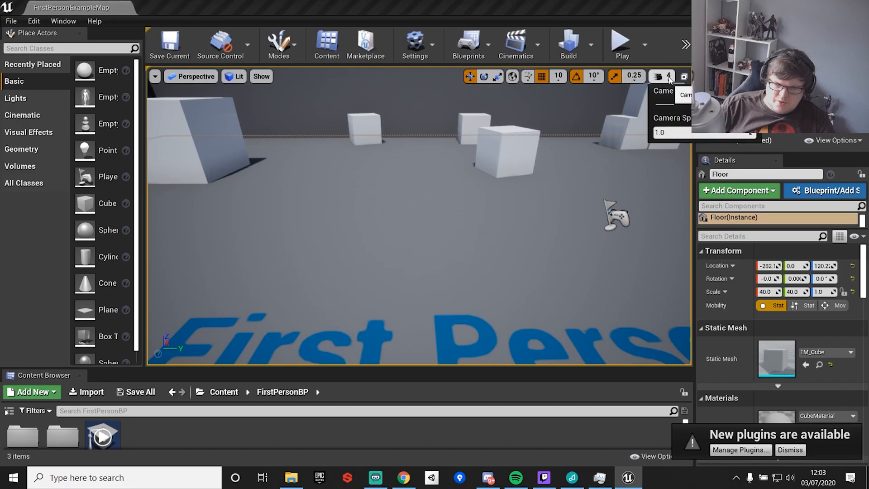
{"action": "left_click_drag", "start_coordinate": [696, 104], "coordinate": [732, 104]}
Fly the viewport camera forward and backward through the level at the higher speed.
{"action": "right_click_drag", "start_coordinate": [490, 245], "coordinate": [458, 244]}
{"action": "key", "text": "w"}
{"action": "key", "text": "s"}
{"action": "key", "text": "w"}
{"action": "key", "text": "s"}
{"action": "key", "text": "w"}
{"action": "key", "text": "s"}
{"action": "key", "text": "w"}
{"action": "key", "text": "s"}
{"action": "key", "text": "s"}
{"action": "key", "text": "w"}
{"action": "key", "text": "s"}
{"action": "key", "text": "w"}
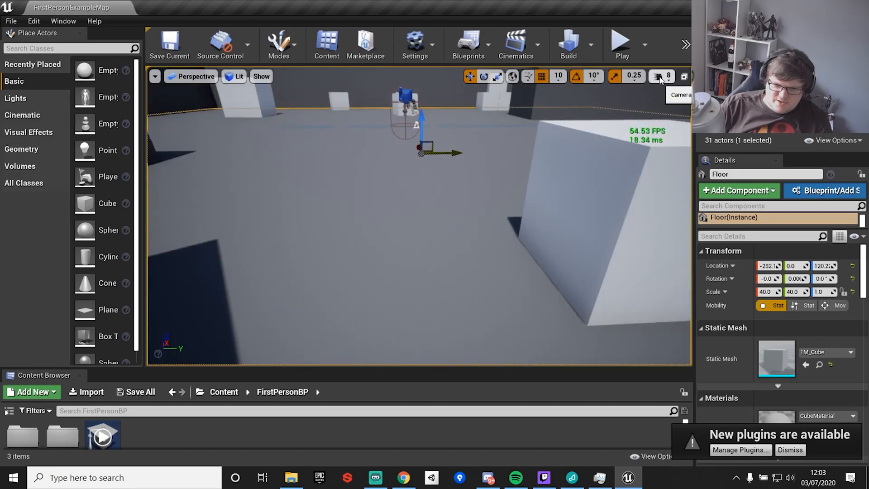
Set the viewport camera speed back down to 4.
{"action": "left_click", "coordinate": [660, 78]}
{"action": "left_click_drag", "start_coordinate": [750, 104], "coordinate": [694, 104]}
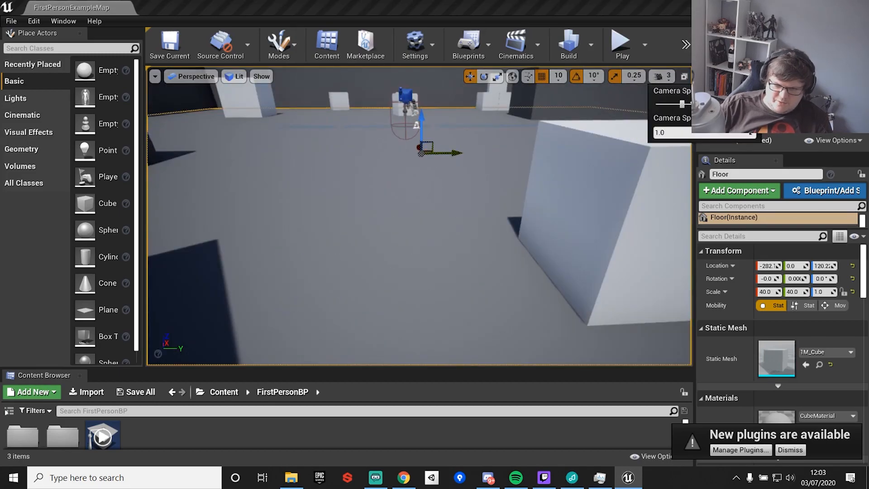
Select several cubes in the viewport and focus the camera on each one in turn.
{"action": "right_click_drag", "start_coordinate": [441, 199], "coordinate": [426, 176]}
{"action": "left_click", "coordinate": [166, 221]}
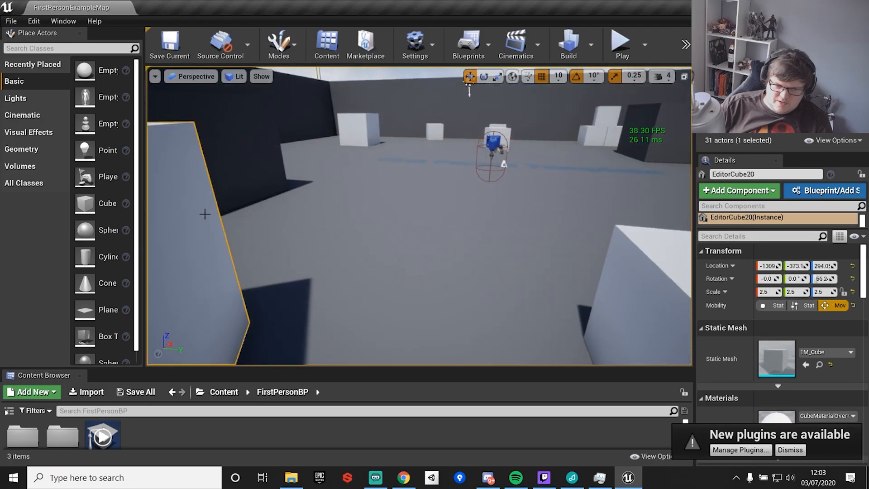
{"action": "key", "text": "f"}
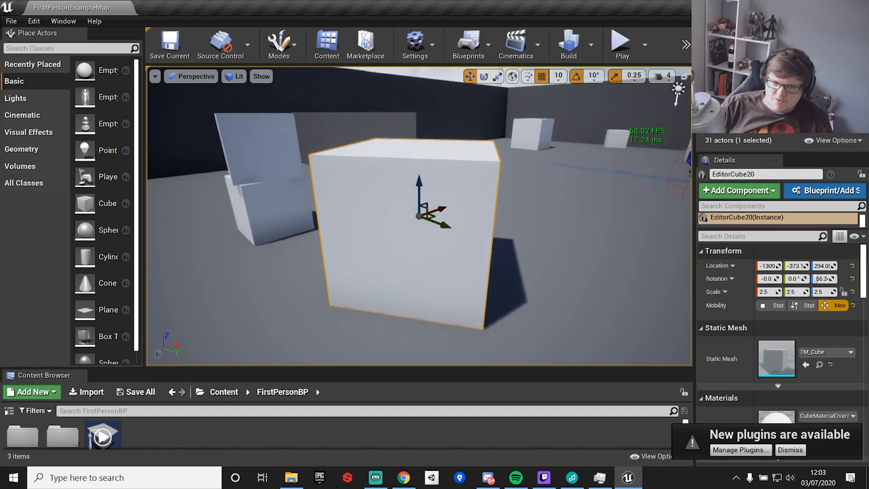
{"action": "left_click", "coordinate": [525, 136]}
{"action": "key", "text": "f"}
{"action": "right_click_drag", "start_coordinate": [514, 183], "coordinate": [593, 185]}
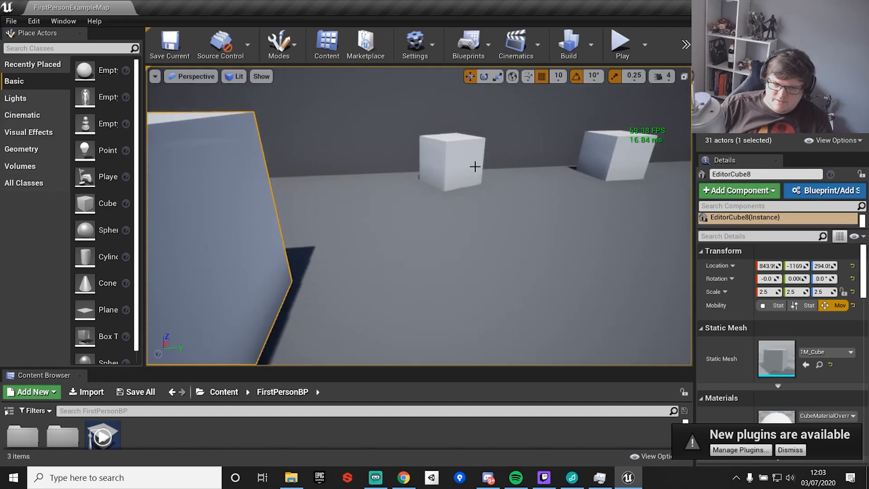
{"action": "left_click", "coordinate": [475, 167]}
{"action": "key", "text": "f"}
{"action": "right_click_drag", "start_coordinate": [446, 216], "coordinate": [566, 213]}
{"action": "left_click", "coordinate": [337, 179]}
{"action": "key", "text": "f"}
Enlarge the World Outliner panel and collapse its Cubes folder.
{"action": "left_click_drag", "start_coordinate": [773, 155], "coordinate": [773, 339]}
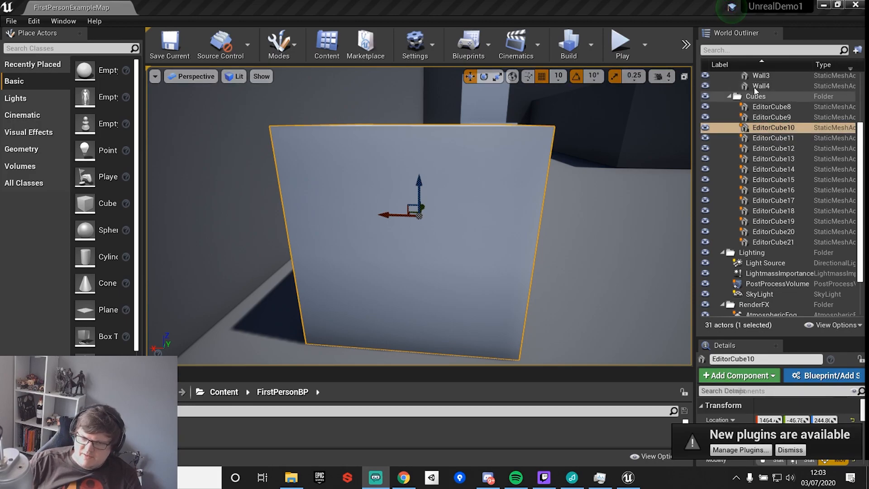
{"action": "double_click", "coordinate": [760, 98]}
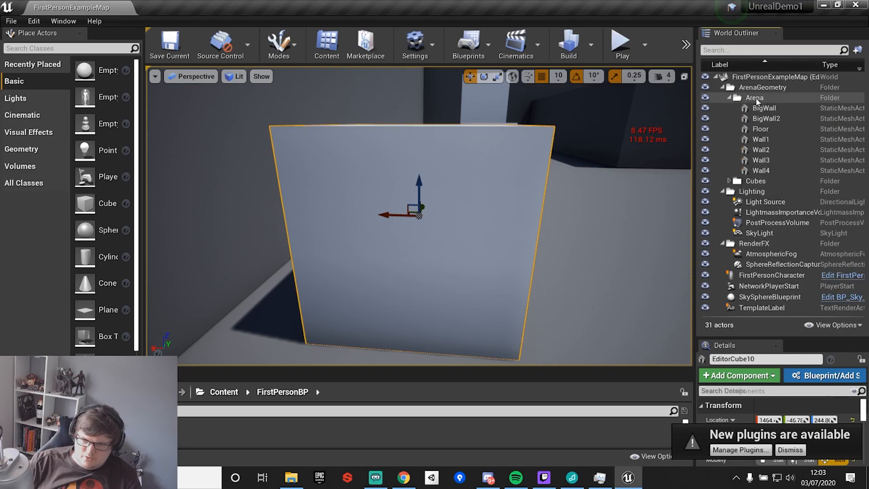
Select and focus on BigWall from the World Outliner, then collapse the Arena folder.
{"action": "left_click", "coordinate": [764, 108]}
{"action": "key", "text": "f"}
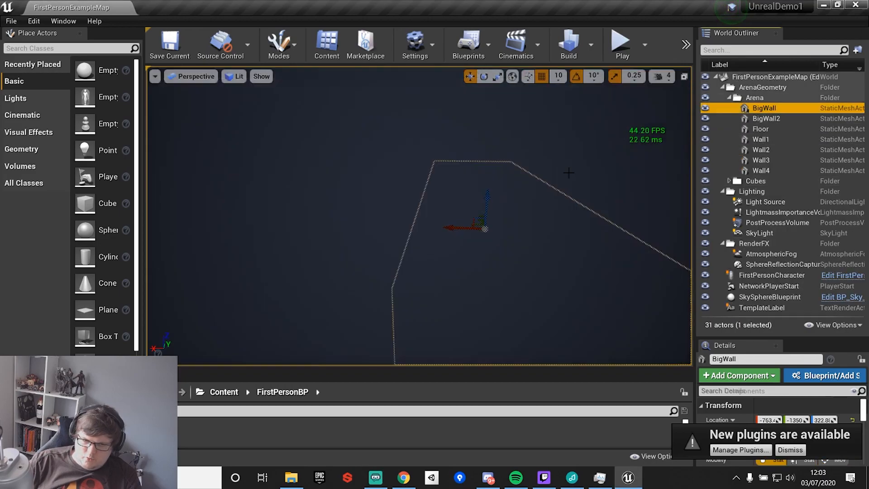
{"action": "mouse_move", "coordinate": [460, 191]}
{"action": "right_mouse_down"}
{"action": "mouse_move", "coordinate": [498, 195]}
{"action": "mouse_move", "coordinate": [489, 201]}
{"action": "mouse_move", "coordinate": [448, 182]}
{"action": "mouse_move", "coordinate": [489, 202]}
{"action": "mouse_move", "coordinate": [445, 193]}
{"action": "right_mouse_up"}
{"action": "left_click", "coordinate": [729, 98]}
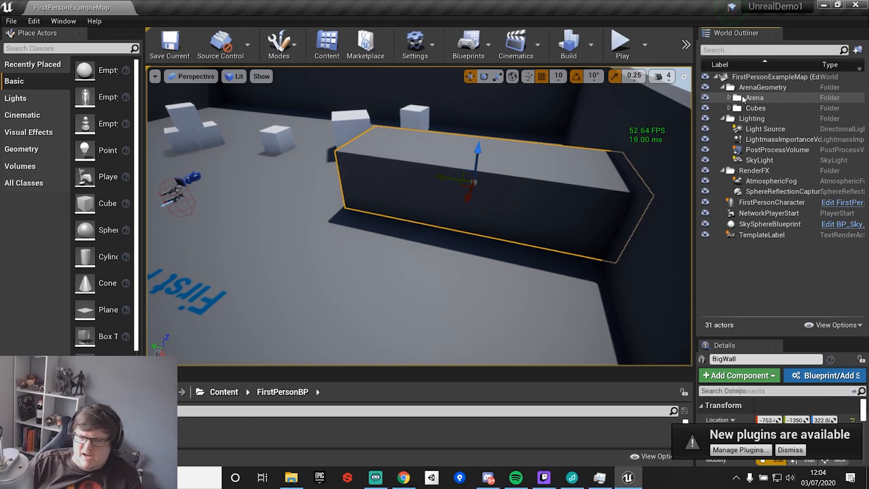
Select the AtmosphericFog and SphereReflectionCapture actors in the World Outliner and inspect them in the viewport.
{"action": "left_click", "coordinate": [769, 181]}
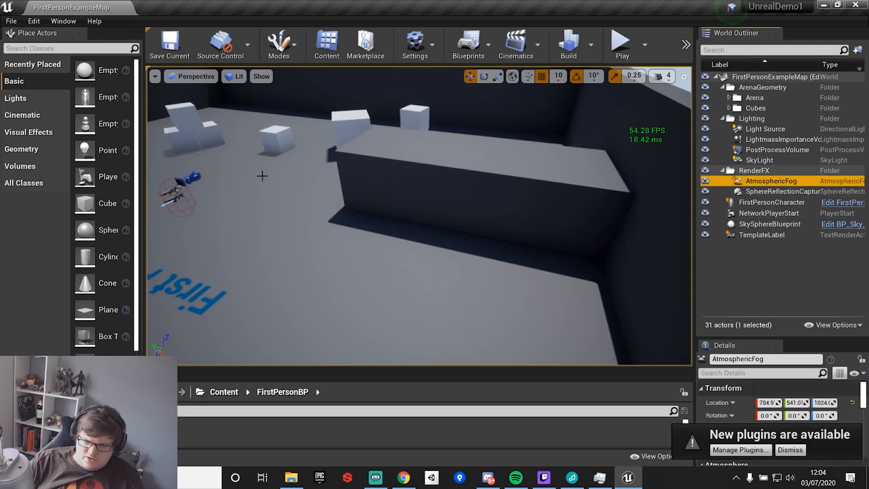
{"action": "right_click_drag", "start_coordinate": [471, 211], "coordinate": [332, 204]}
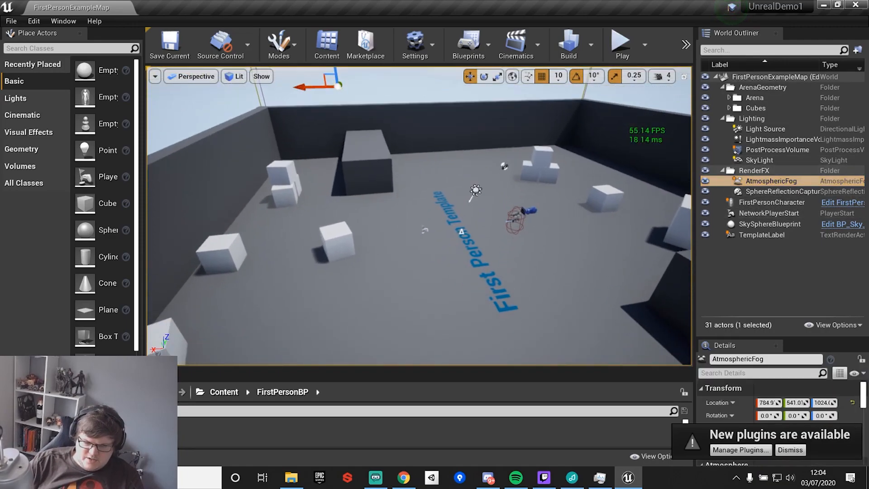
{"action": "left_click", "coordinate": [705, 180]}
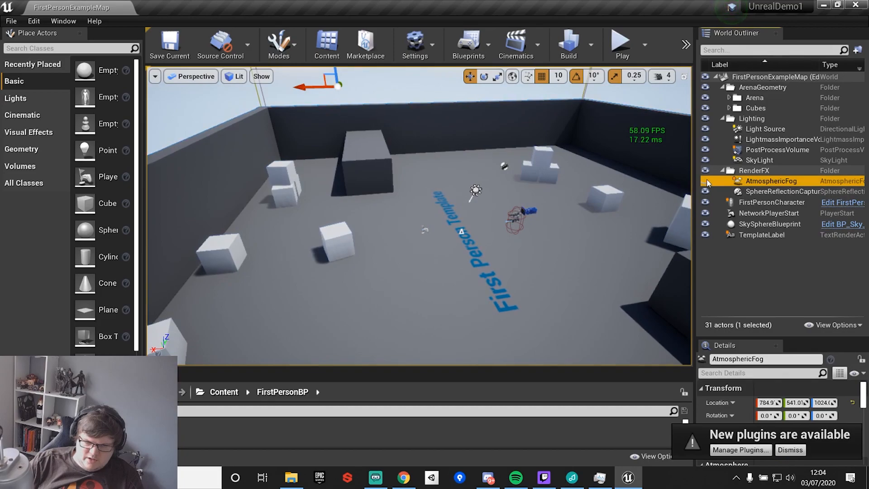
{"action": "left_click", "coordinate": [779, 192]}
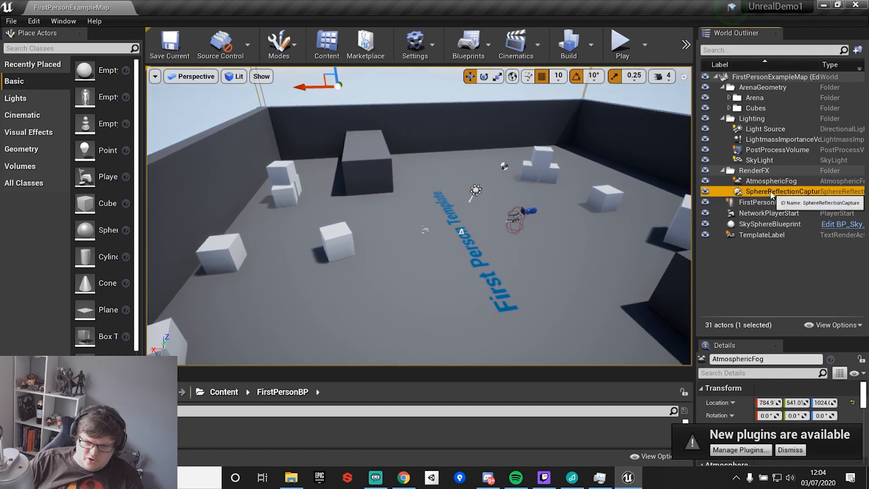
{"action": "key", "text": "w"}
{"action": "right_click_drag", "start_coordinate": [388, 183], "coordinate": [427, 177]}
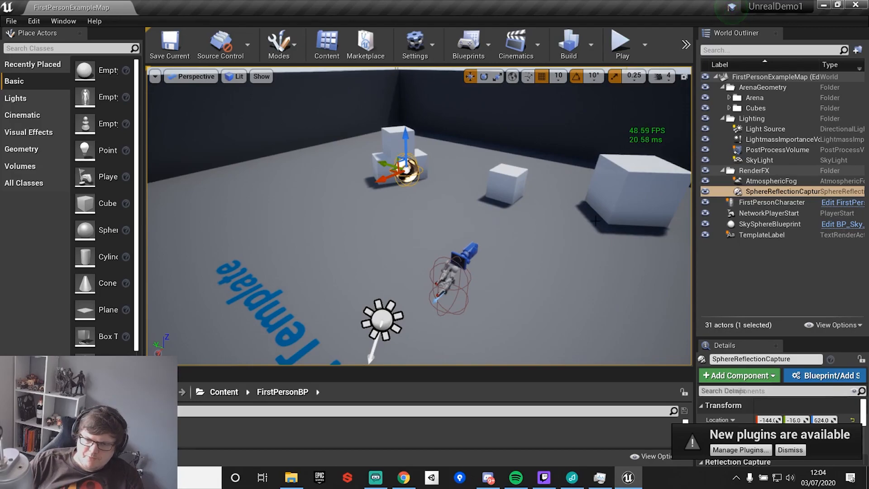
Select and focus on FirstPersonCharacter, SkySphereBlueprint, Light Source, LightmassImportanceVolume and PostProcessVolume from the World Outliner.
{"action": "left_click", "coordinate": [772, 202]}
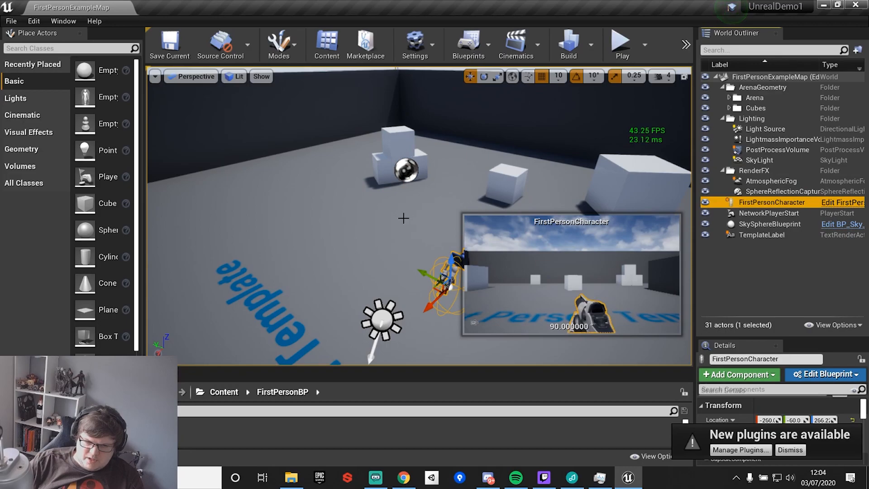
{"action": "key", "text": "f"}
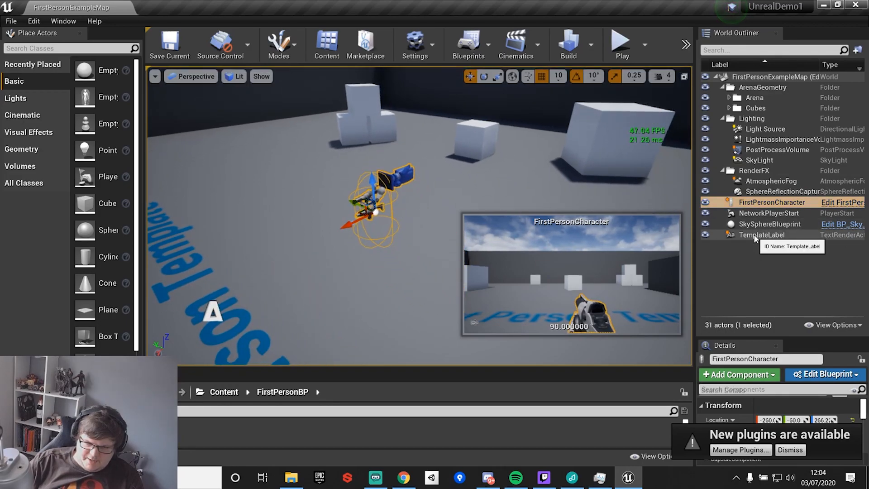
{"action": "left_click", "coordinate": [769, 224]}
{"action": "key", "text": "f"}
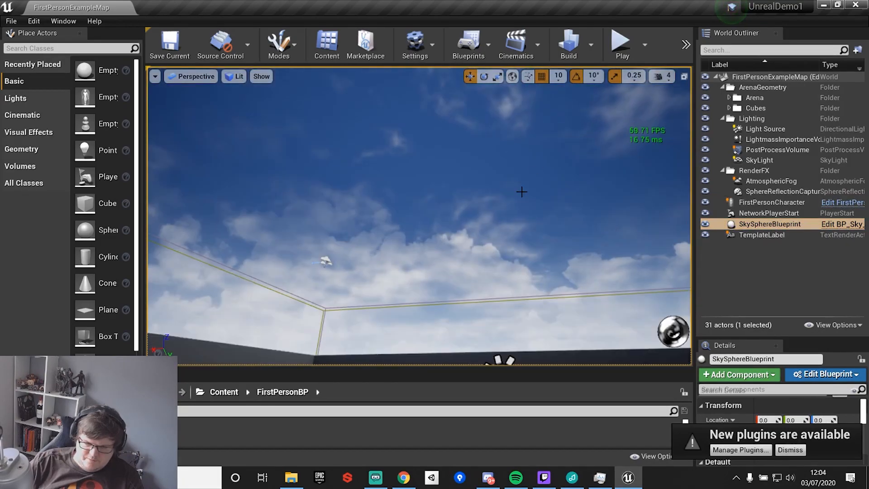
{"action": "left_click", "coordinate": [764, 129]}
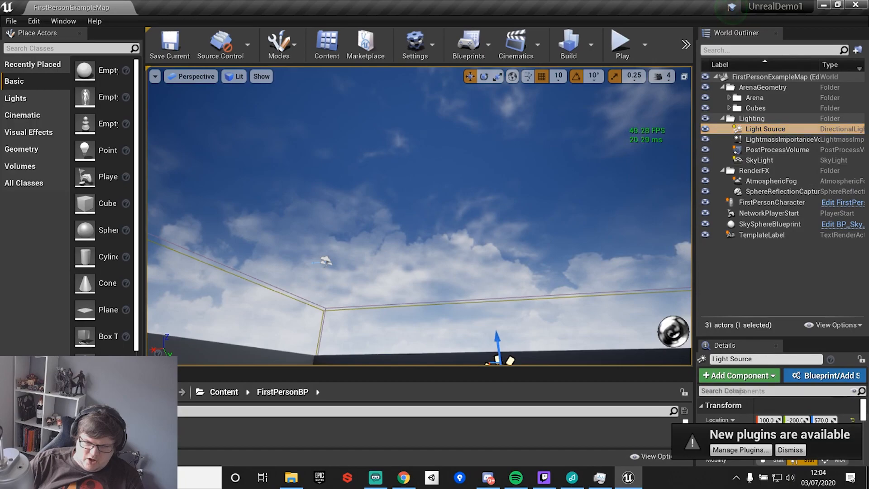
{"action": "key", "text": "f"}
{"action": "left_click", "coordinate": [769, 140]}
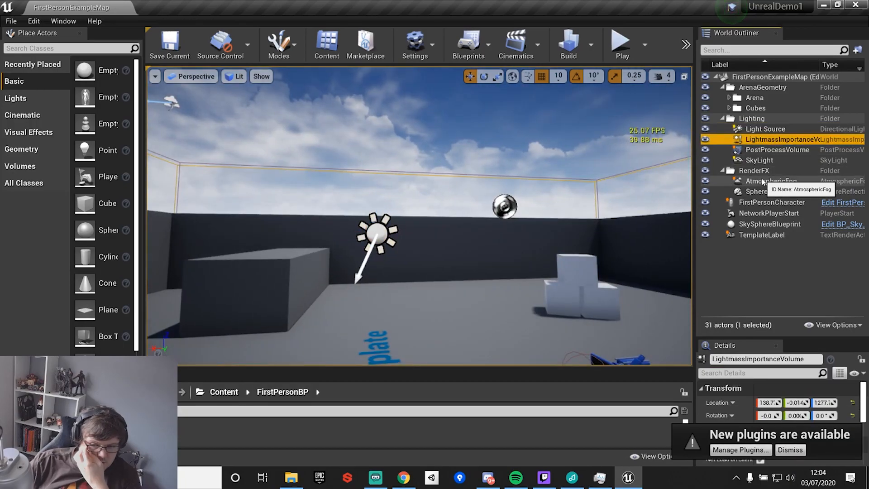
{"action": "left_click", "coordinate": [794, 150]}
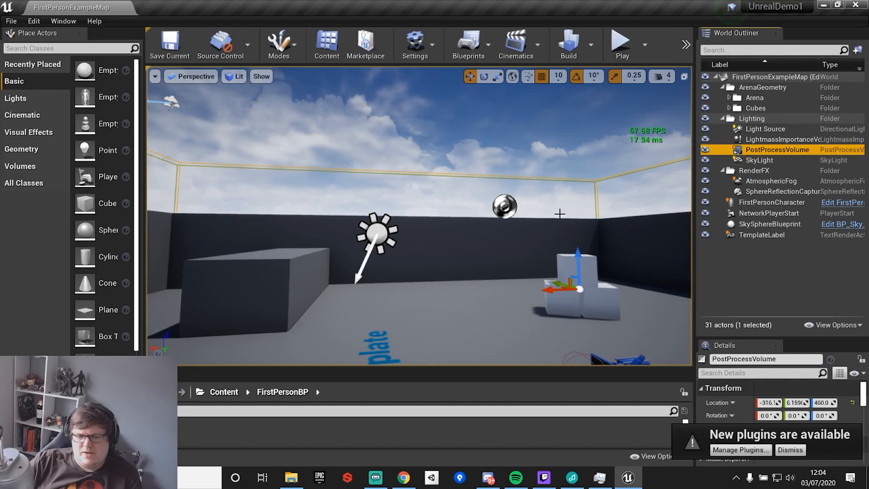
{"action": "double_click", "coordinate": [801, 151]}
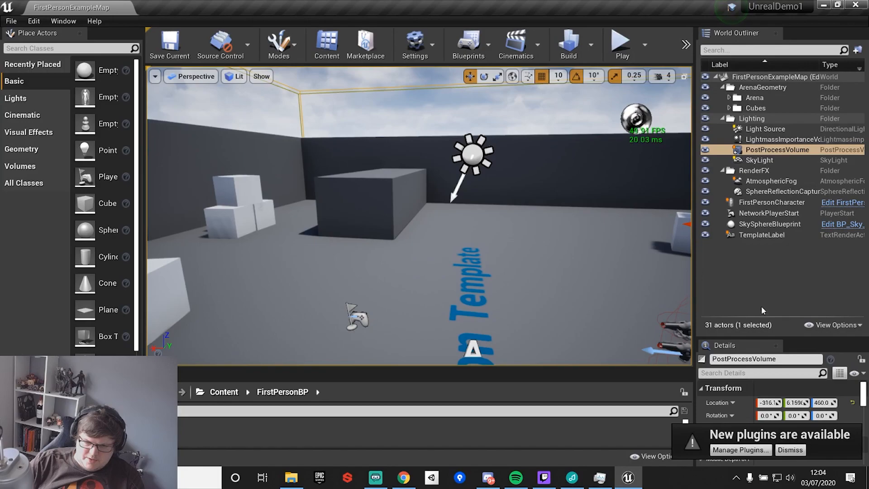
Undock the World Outliner and dock it as a tab beside the Details panel.
{"action": "left_click_drag", "start_coordinate": [771, 337], "coordinate": [635, 244]}
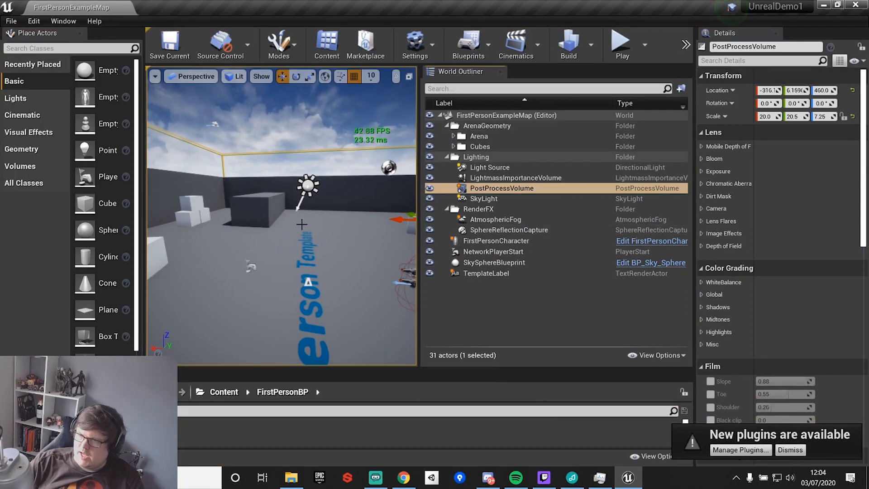
{"action": "left_click_drag", "start_coordinate": [461, 71], "coordinate": [761, 34]}
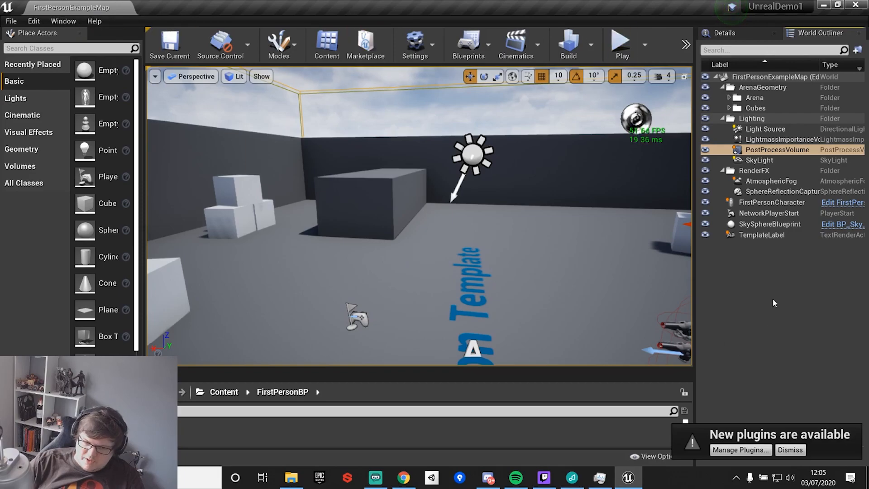
Restore the editor to the Default Editor Layout.
{"action": "left_click", "coordinate": [63, 21]}
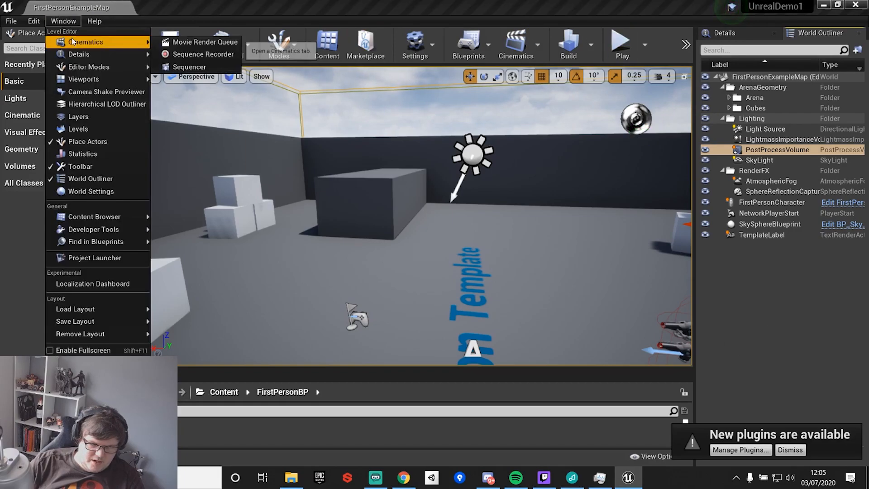
{"action": "mouse_move", "coordinate": [100, 23]}
{"action": "mouse_move", "coordinate": [71, 20]}
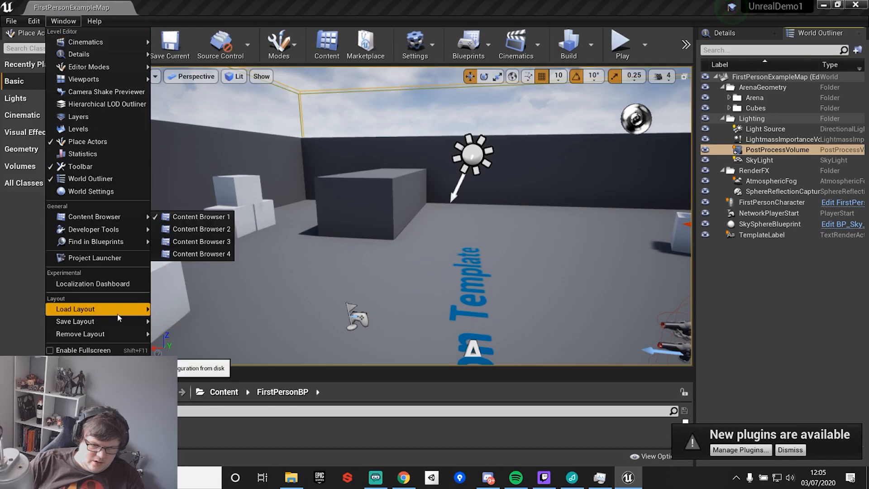
{"action": "mouse_move", "coordinate": [117, 309]}
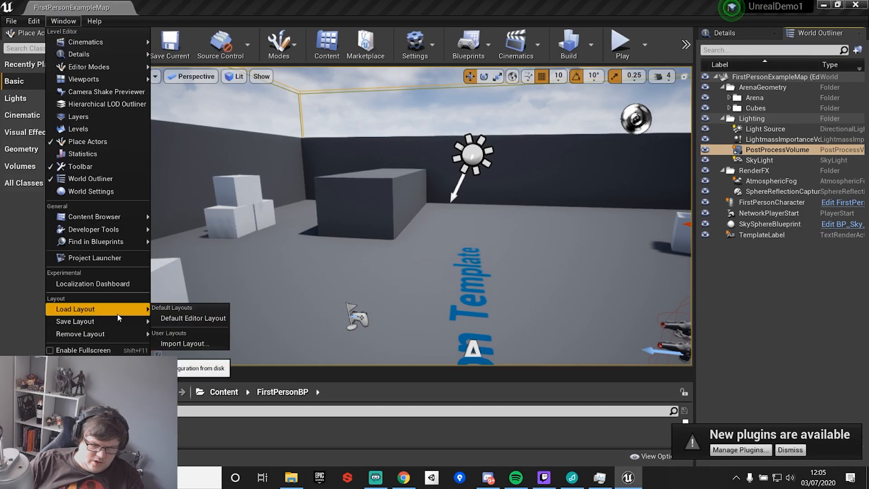
{"action": "left_click", "coordinate": [213, 320]}
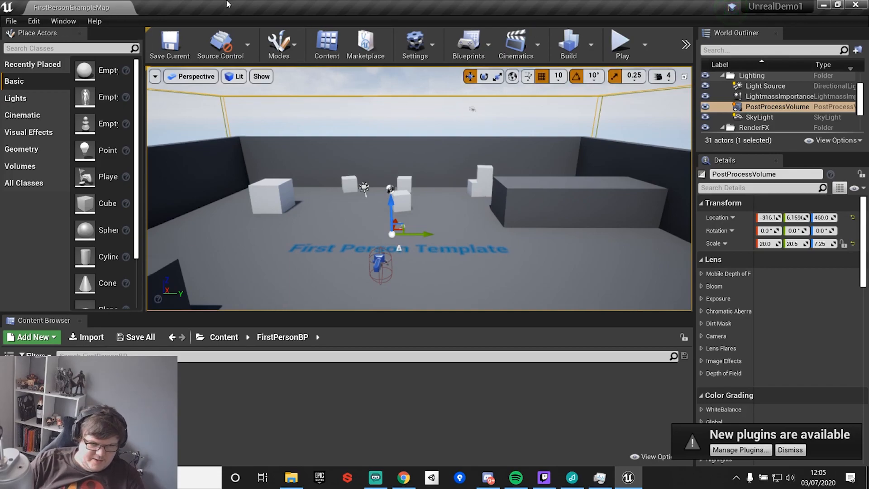
Open Content Browser 2 and dock it as a tab beside Content Browser 1.
{"action": "left_click", "coordinate": [63, 21]}
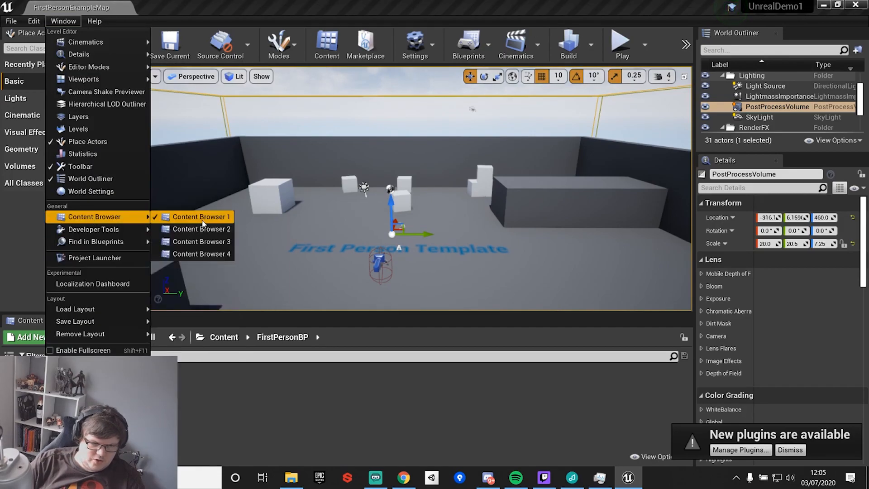
{"action": "left_click", "coordinate": [199, 229]}
{"action": "left_click_drag", "start_coordinate": [228, 79], "coordinate": [136, 319]}
{"action": "left_click", "coordinate": [44, 320]}
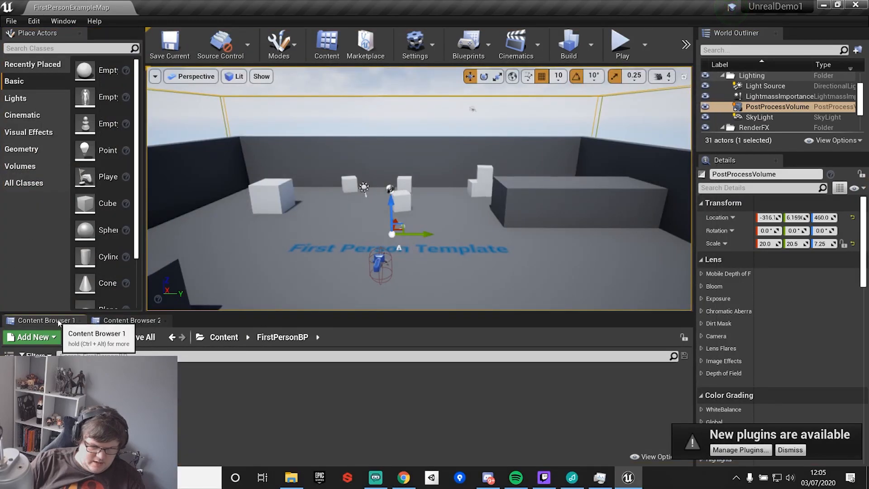
Save the current editor layout as MattsUE4Layout with the description My Layout.
{"action": "left_click", "coordinate": [65, 20]}
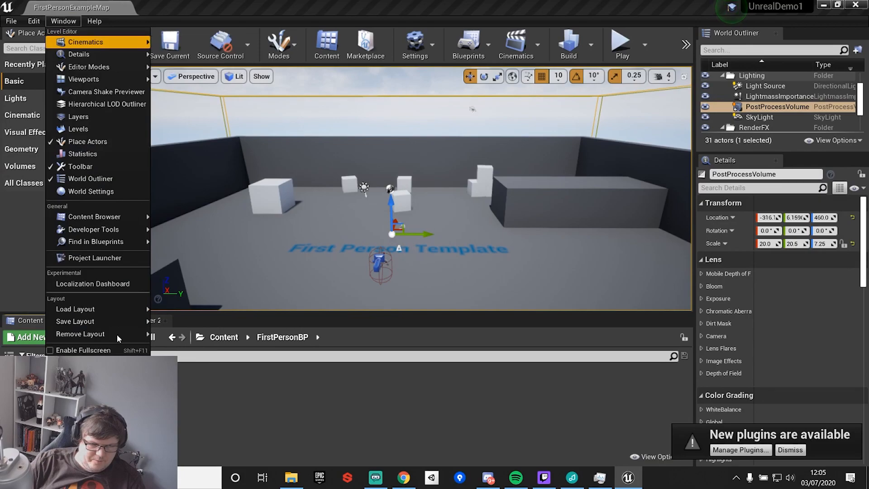
{"action": "mouse_move", "coordinate": [112, 324]}
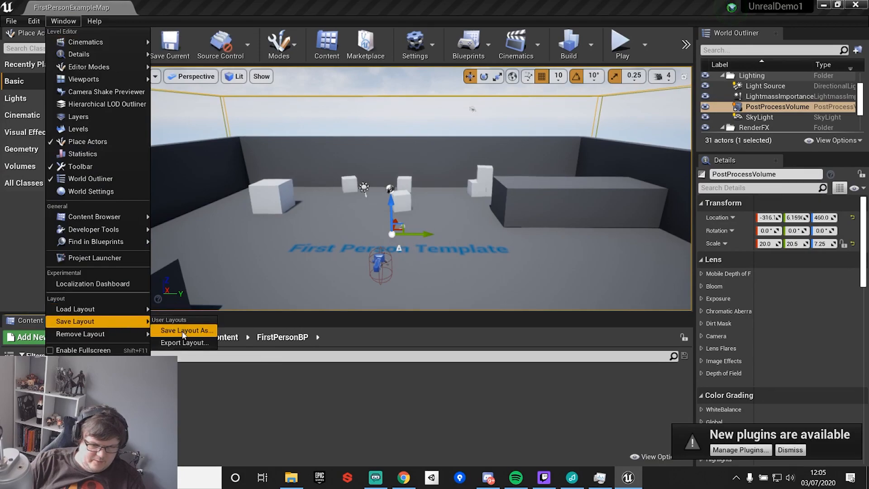
{"action": "left_click", "coordinate": [182, 330]}
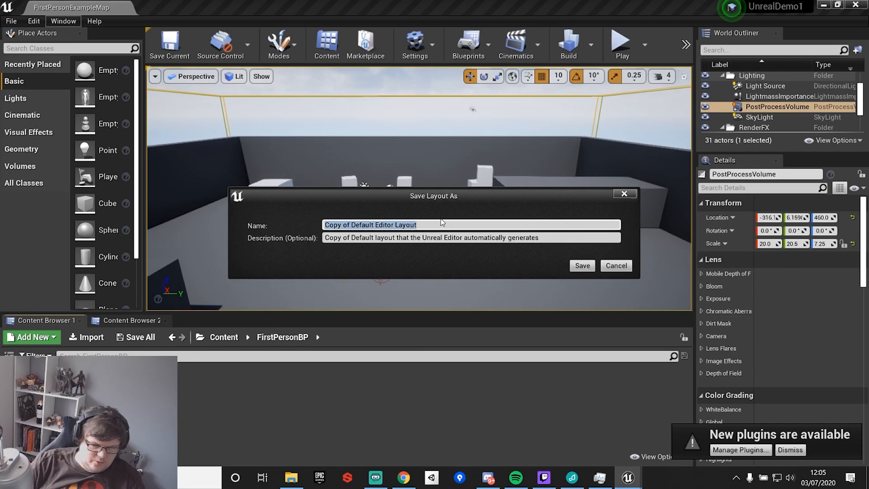
{"action": "type", "text": "MattsUE4Layout"}
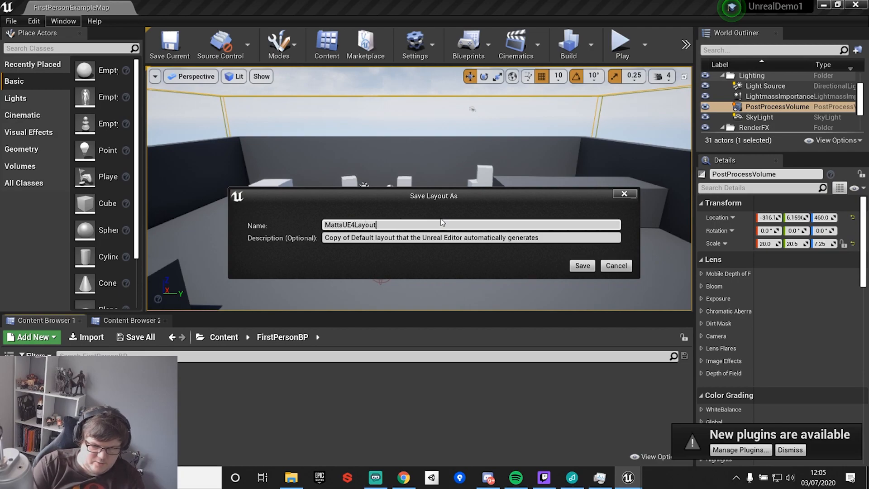
{"action": "left_click", "coordinate": [568, 234]}
{"action": "left_click_drag", "start_coordinate": [576, 236], "coordinate": [404, 237]}
{"action": "left_click", "coordinate": [576, 236]}
{"action": "left_click_drag", "start_coordinate": [592, 237], "coordinate": [302, 239]}
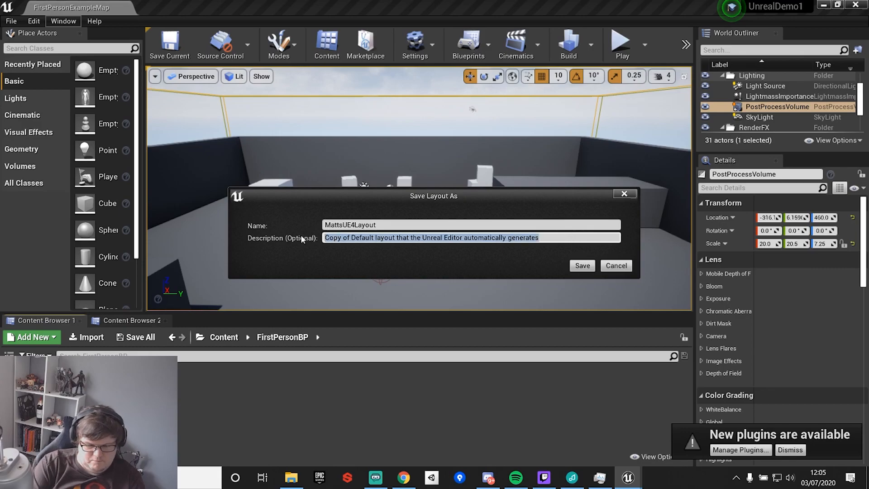
{"action": "type", "text": "My Layout"}
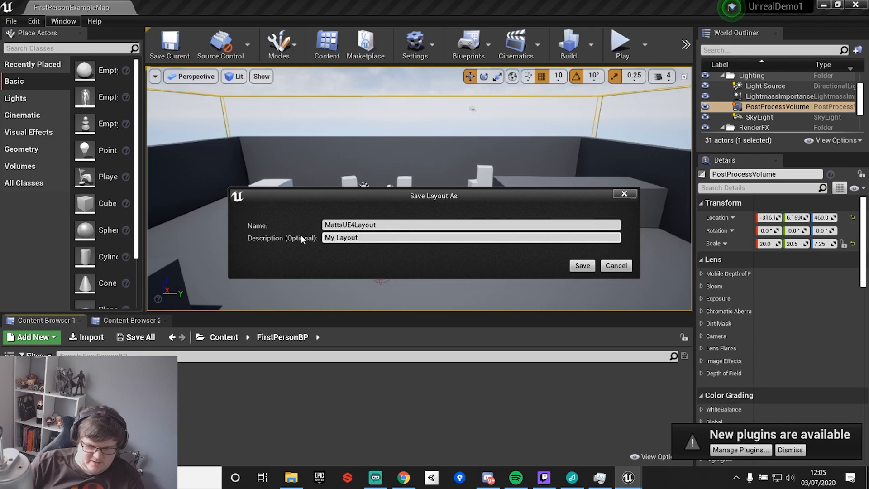
{"action": "left_click", "coordinate": [584, 266]}
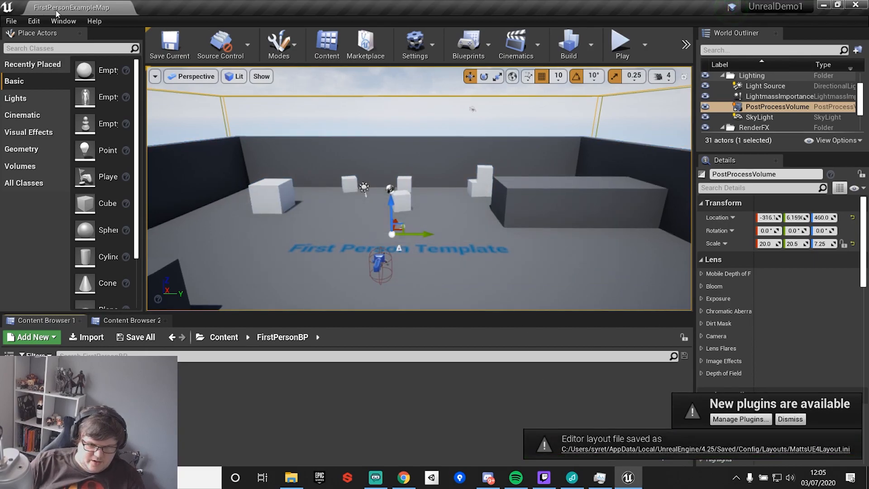
Load the Default Editor Layout.
{"action": "left_click", "coordinate": [63, 21]}
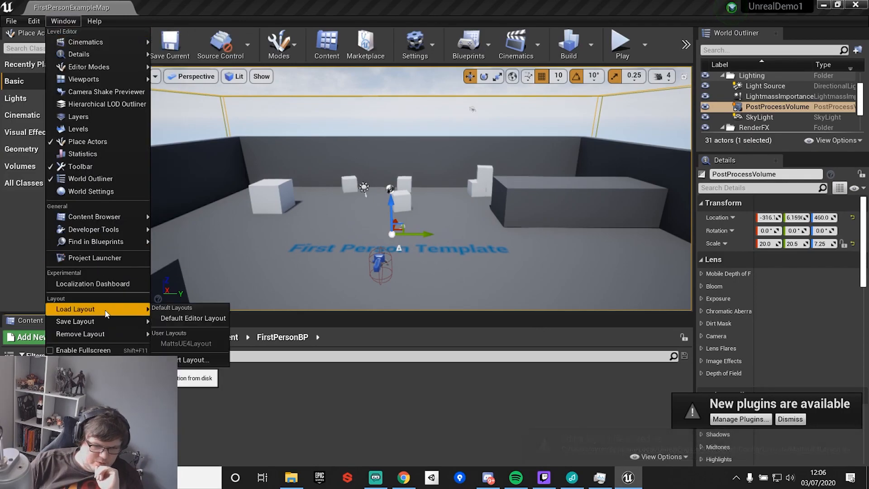
{"action": "mouse_move", "coordinate": [108, 336]}
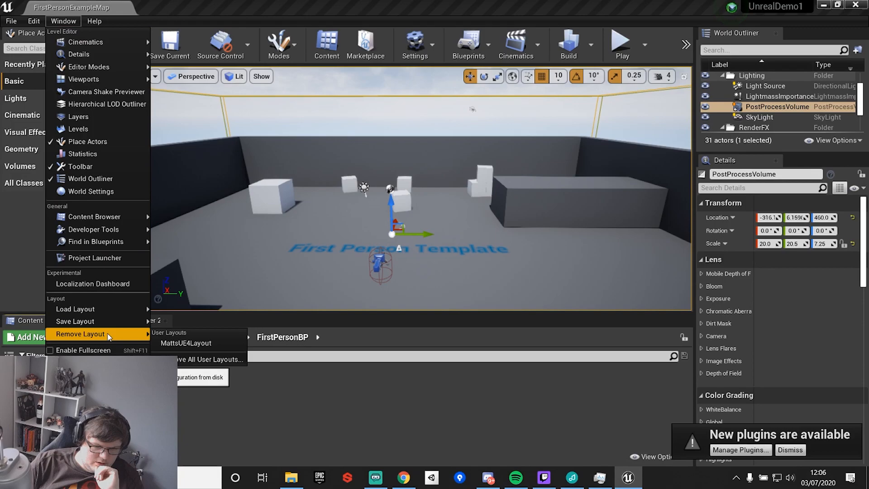
{"action": "mouse_move", "coordinate": [113, 309]}
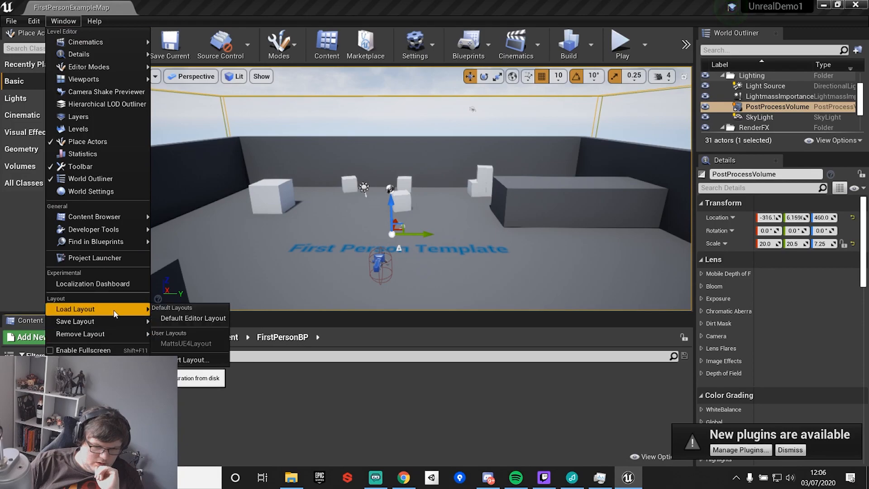
{"action": "left_click", "coordinate": [175, 318]}
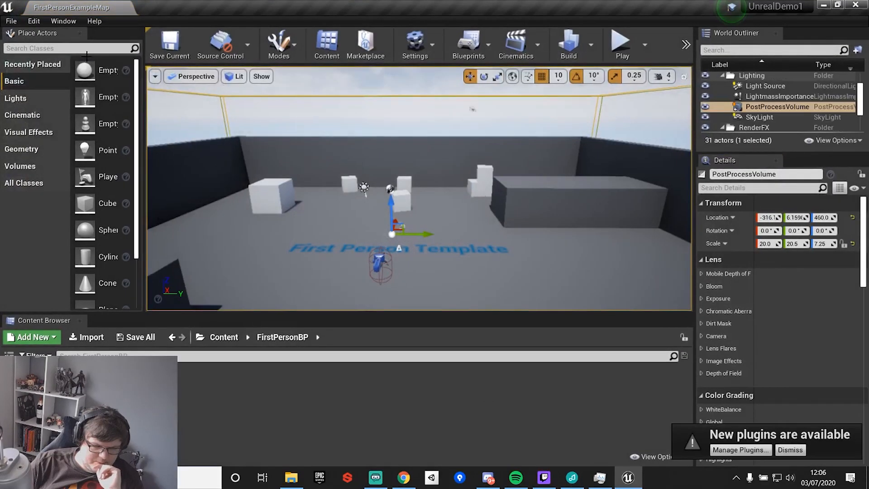
Load the saved MattsUE4Layout and switch to the Content Browser 2 tab.
{"action": "left_click", "coordinate": [53, 22]}
{"action": "mouse_move", "coordinate": [85, 322]}
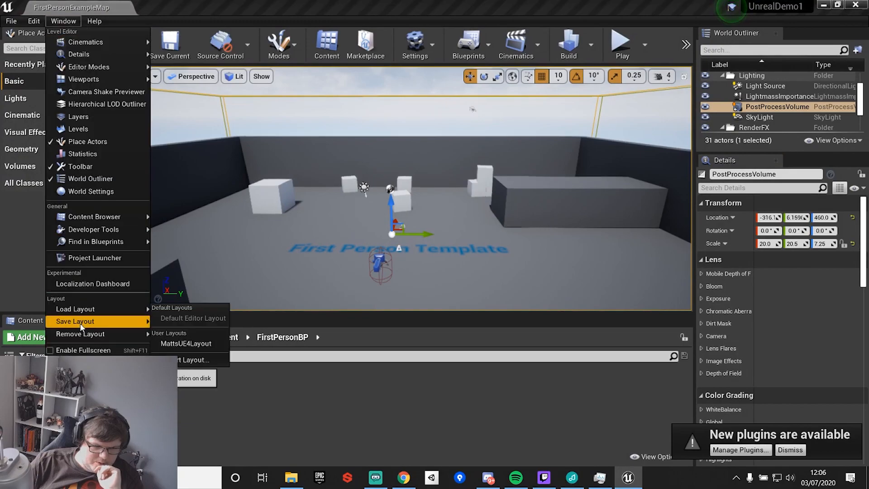
{"action": "left_click", "coordinate": [178, 344]}
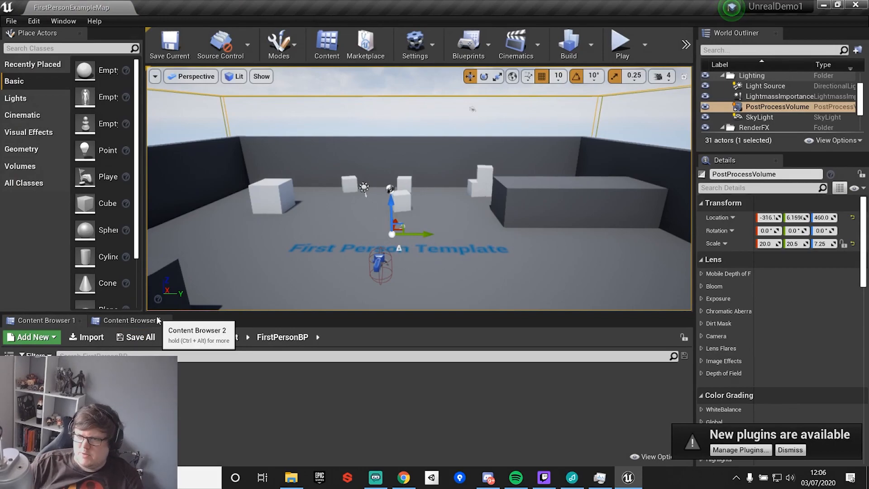
{"action": "left_click", "coordinate": [127, 319]}
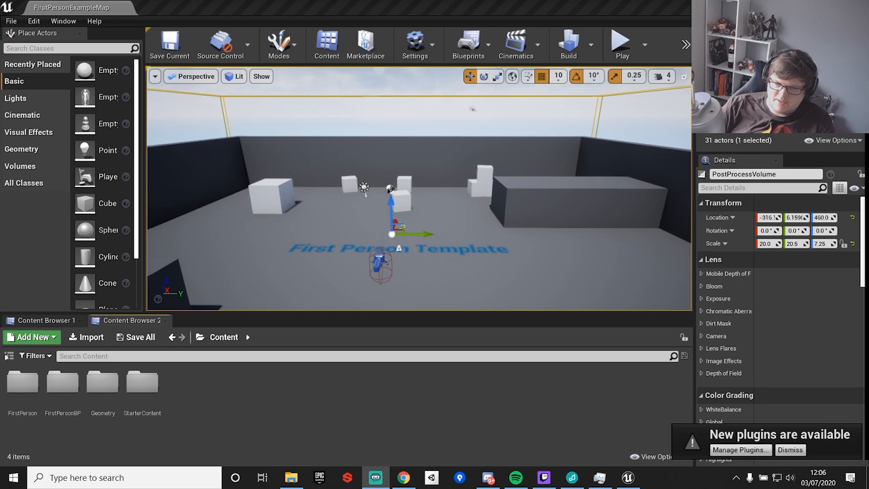
Enable the PostProcessVolume's white balance Temp and Tint overrides and lower the temperature to about 5228.
{"action": "right_click_drag", "start_coordinate": [461, 235], "coordinate": [482, 245]}
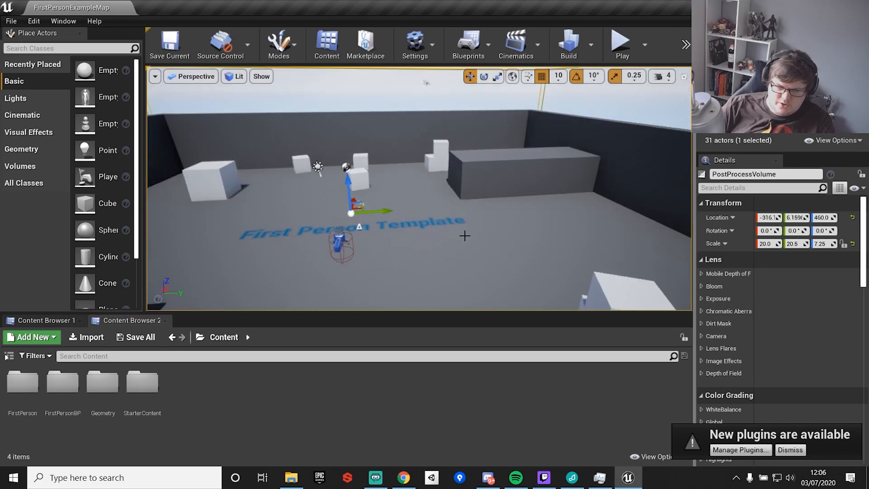
{"action": "scroll", "coordinate": [729, 362], "scroll_direction": "down", "scroll_amount": 3}
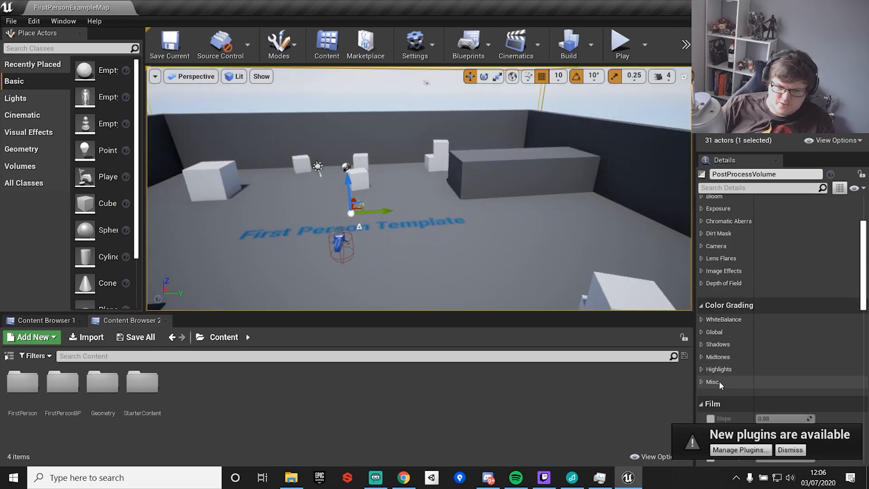
{"action": "left_click", "coordinate": [701, 319]}
{"action": "left_click", "coordinate": [716, 333]}
{"action": "left_click", "coordinate": [716, 345]}
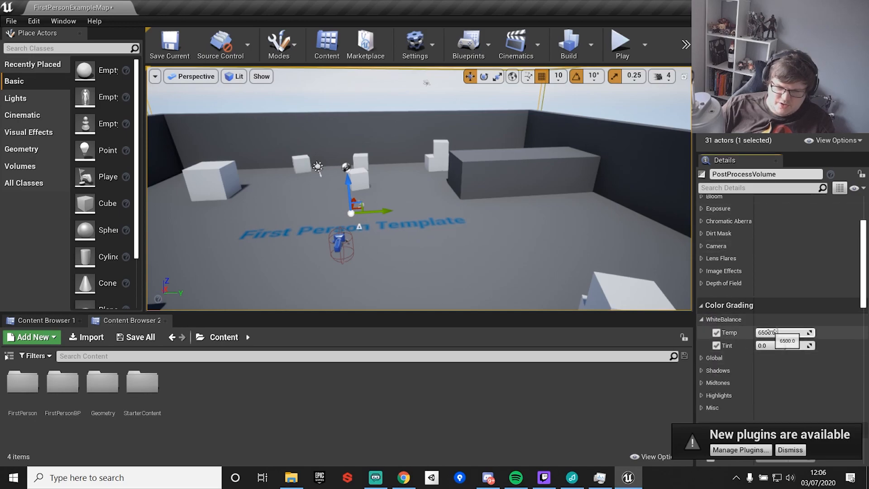
{"action": "mouse_move", "coordinate": [774, 332]}
{"action": "left_mouse_down"}
{"action": "mouse_move", "coordinate": [794, 333]}
{"action": "mouse_move", "coordinate": [763, 332]}
{"action": "left_mouse_up"}
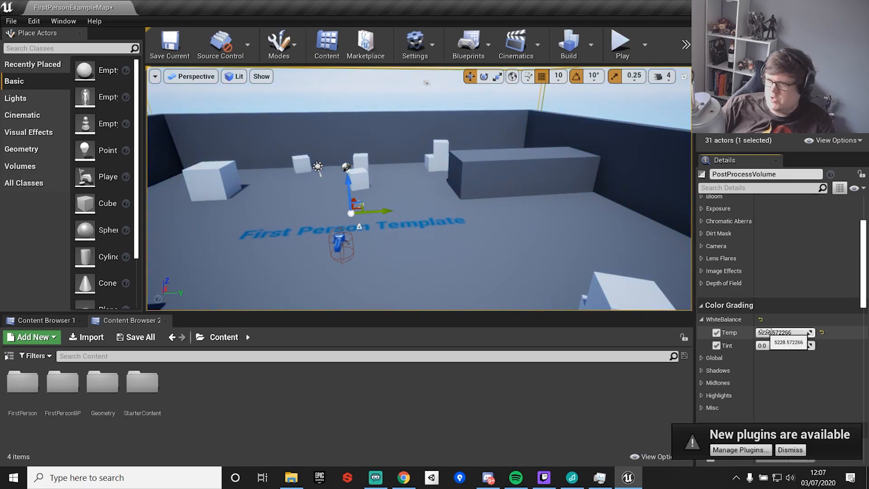
Undo the temperature change and disable the Temp and Tint overrides.
{"action": "key", "text": "ctrl+z"}
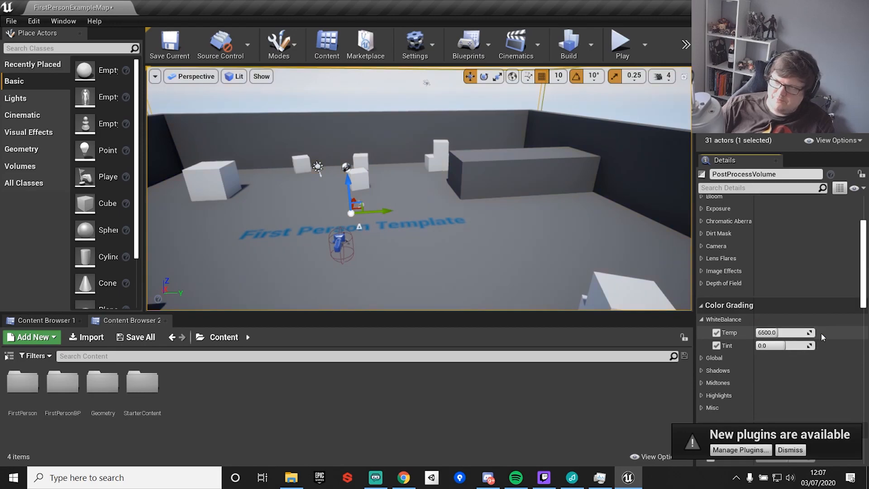
{"action": "left_click", "coordinate": [716, 333]}
{"action": "left_click", "coordinate": [716, 345]}
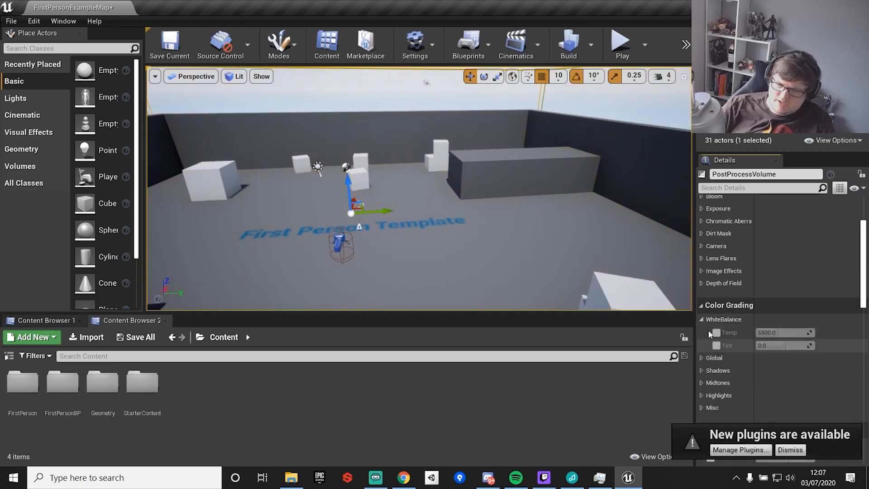
Enable the PostProcessVolume's Ambient Occlusion Intensity and Radius overrides and raise the intensity to about 0.89.
{"action": "scroll", "coordinate": [729, 357], "scroll_direction": "down", "scroll_amount": 9}
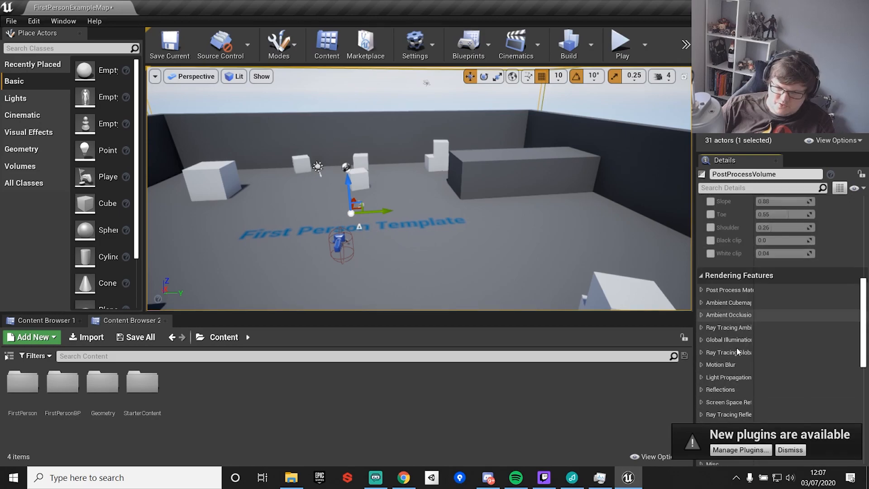
{"action": "scroll", "coordinate": [737, 351], "scroll_direction": "down", "scroll_amount": 1}
{"action": "left_click", "coordinate": [701, 278]}
{"action": "left_click", "coordinate": [716, 291]}
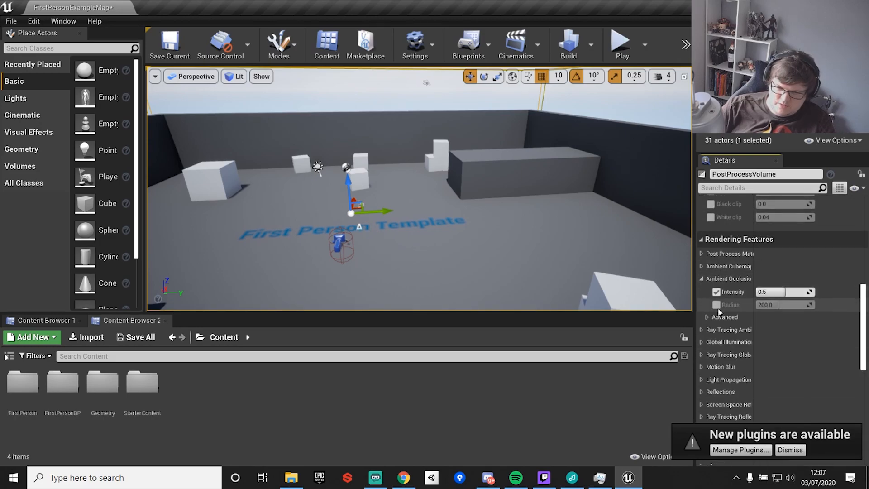
{"action": "left_click", "coordinate": [716, 304]}
{"action": "left_click_drag", "start_coordinate": [783, 292], "coordinate": [769, 291]}
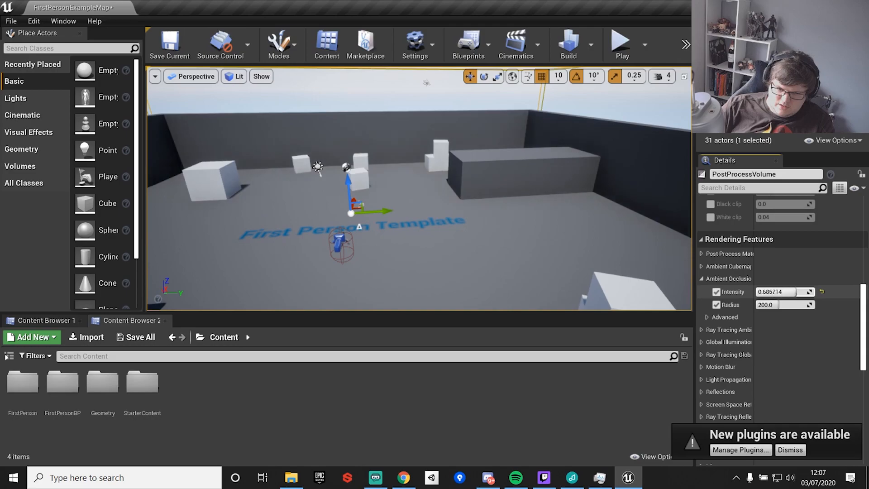
{"action": "right_click_drag", "start_coordinate": [588, 193], "coordinate": [573, 199]}
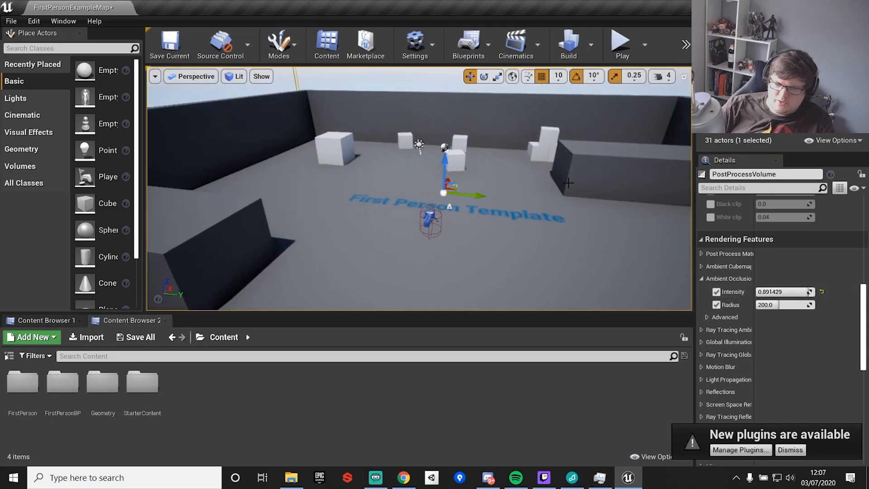
{"action": "right_click_drag", "start_coordinate": [443, 112], "coordinate": [443, 112]}
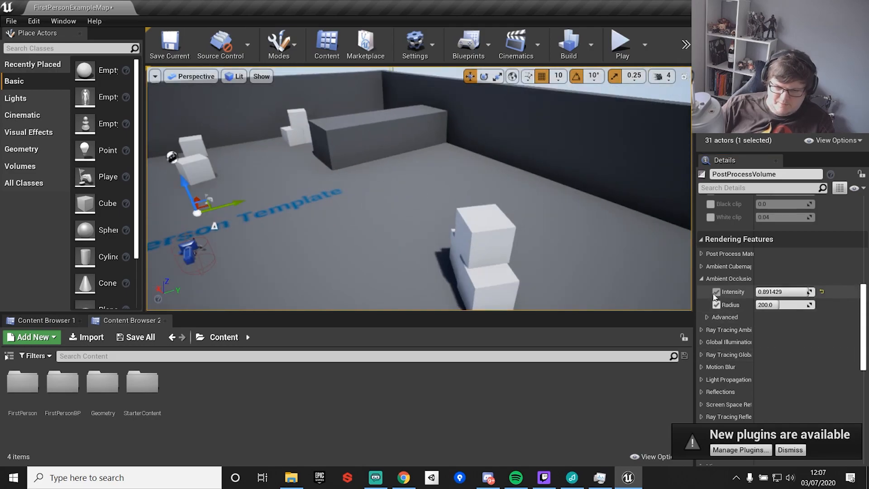
{"action": "left_click", "coordinate": [702, 279]}
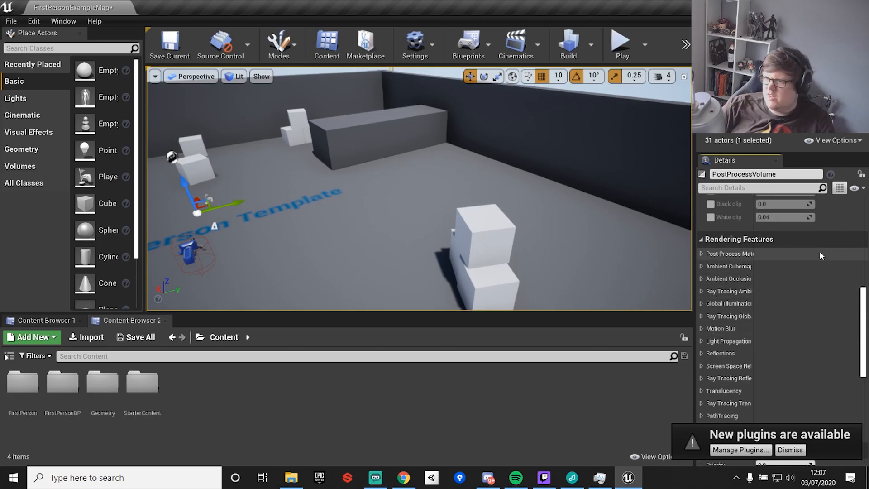
Dismiss the new plugins notification.
{"action": "scroll", "coordinate": [797, 271], "scroll_direction": "up", "scroll_amount": 12}
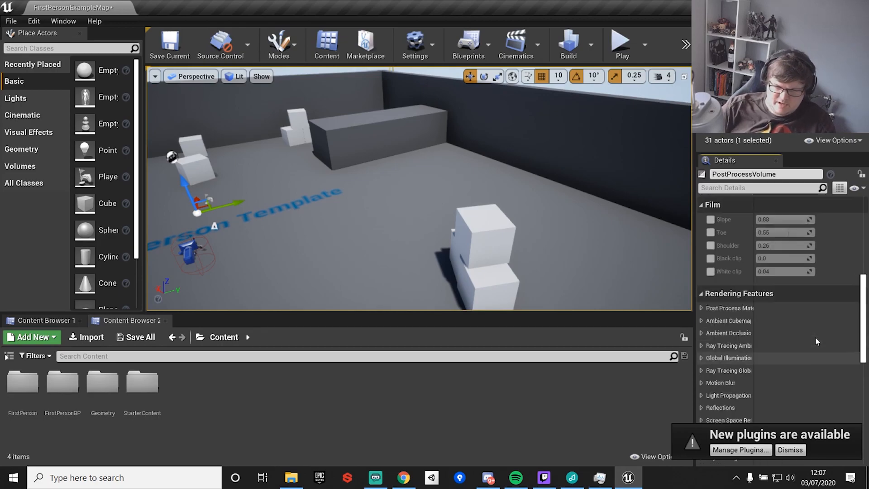
{"action": "left_click", "coordinate": [790, 449]}
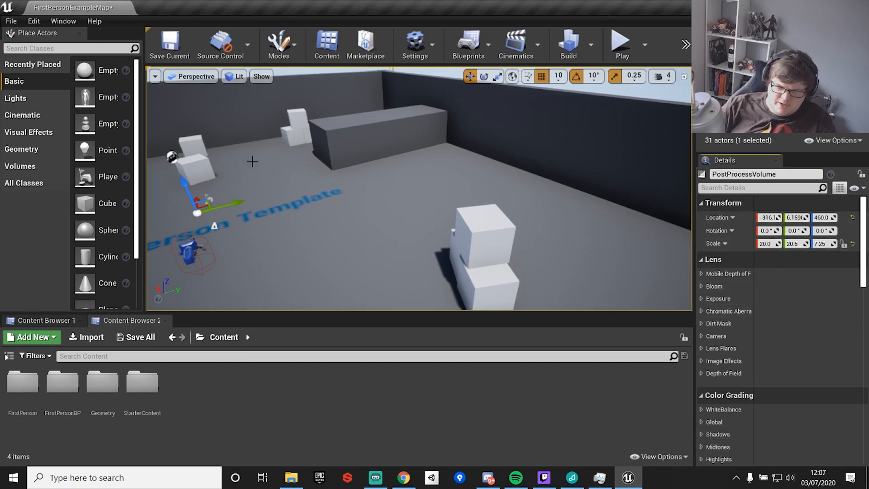
Select the cube on top of the front stack and set its scale to 2.0 on all three axes.
{"action": "left_click", "coordinate": [460, 228]}
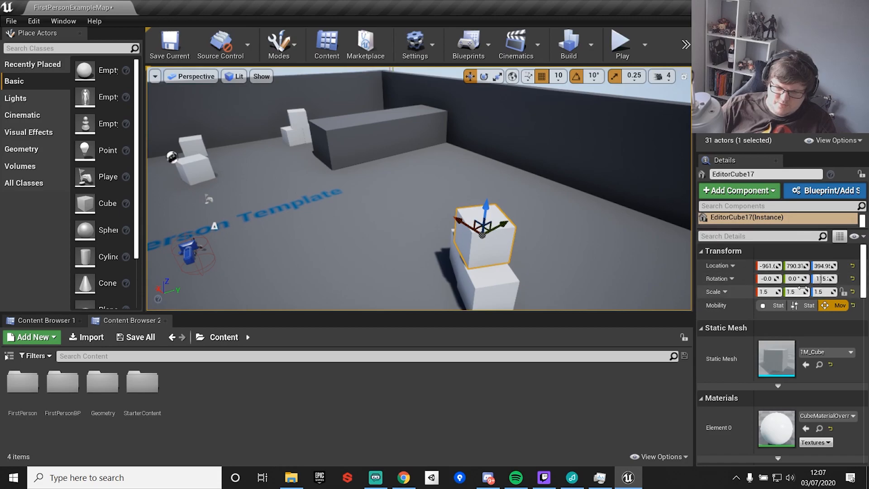
{"action": "left_click", "coordinate": [765, 291]}
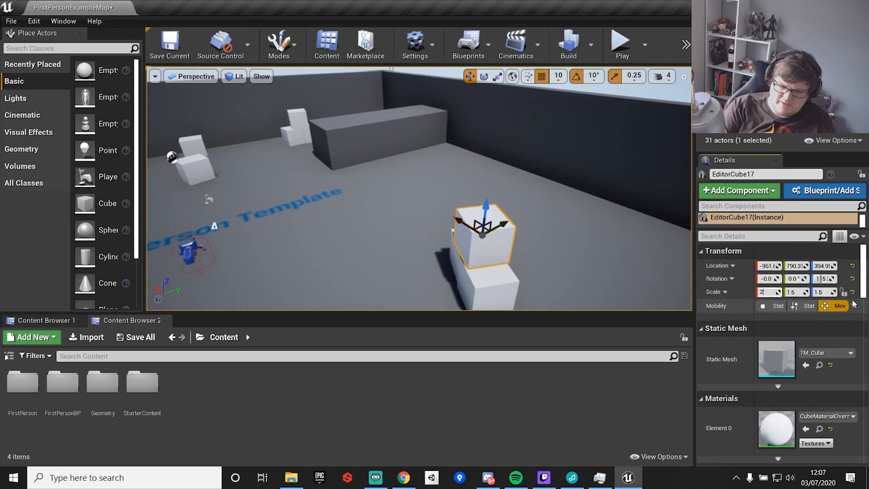
{"action": "key", "text": "Tab"}
{"action": "type", "text": "2"}
{"action": "key", "text": "Tab"}
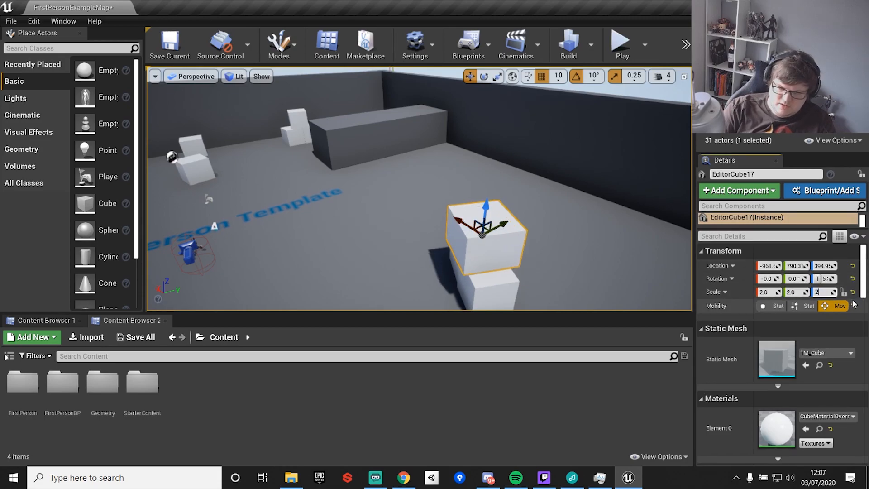
{"action": "type", "text": "2"}
{"action": "key", "text": "Return"}
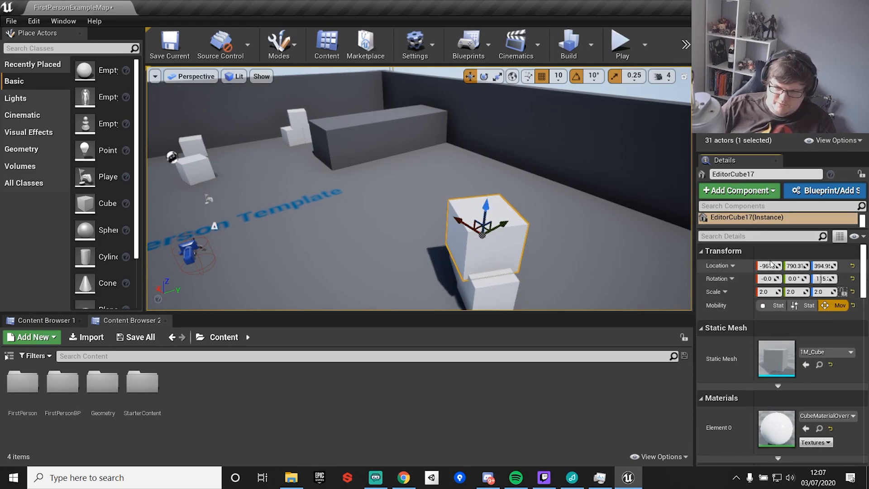
Reposition the cube to location -560, 983, 274 by dragging its location value.
{"action": "left_click_drag", "start_coordinate": [769, 265], "coordinate": [789, 265]}
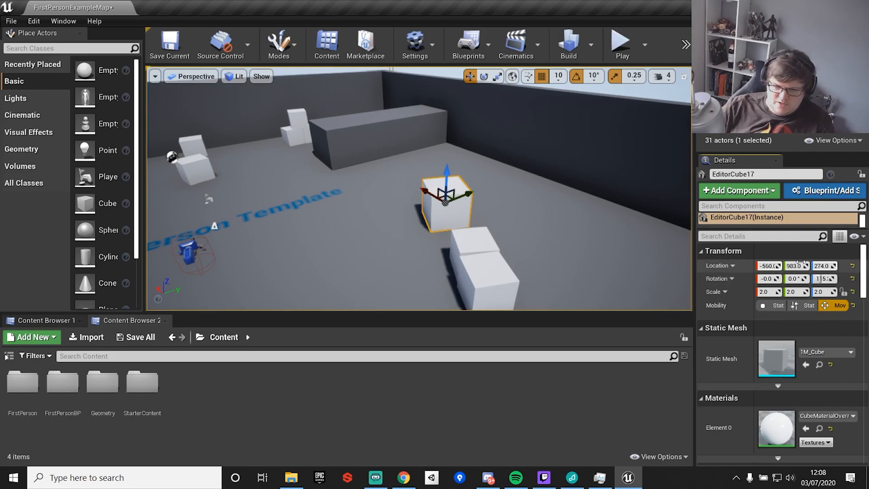
{"action": "left_click_drag", "start_coordinate": [771, 278], "coordinate": [771, 279]}
{"action": "key", "text": "ctrl+z"}
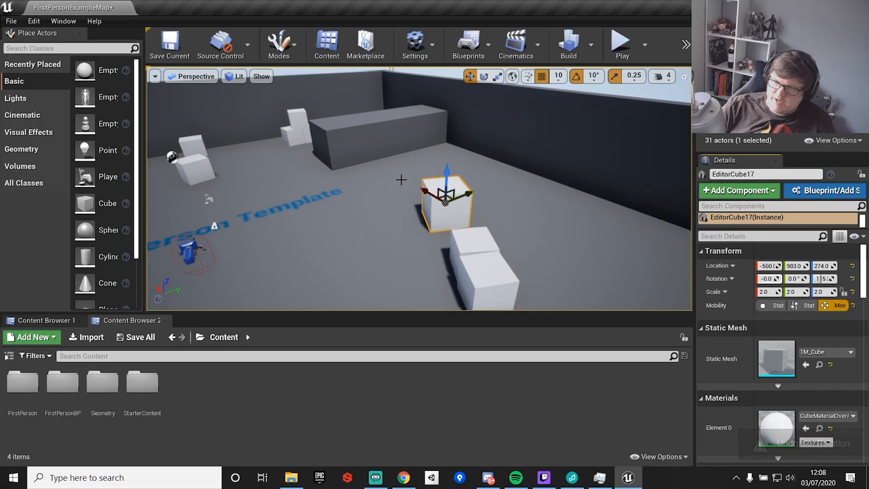
Switch the selected cube to the scale transform tool.
{"action": "right_click_drag", "start_coordinate": [339, 188], "coordinate": [253, 194]}
{"action": "right_click_drag", "start_coordinate": [368, 174], "coordinate": [367, 174]}
{"action": "key", "text": "d"}
{"action": "key", "text": "r"}
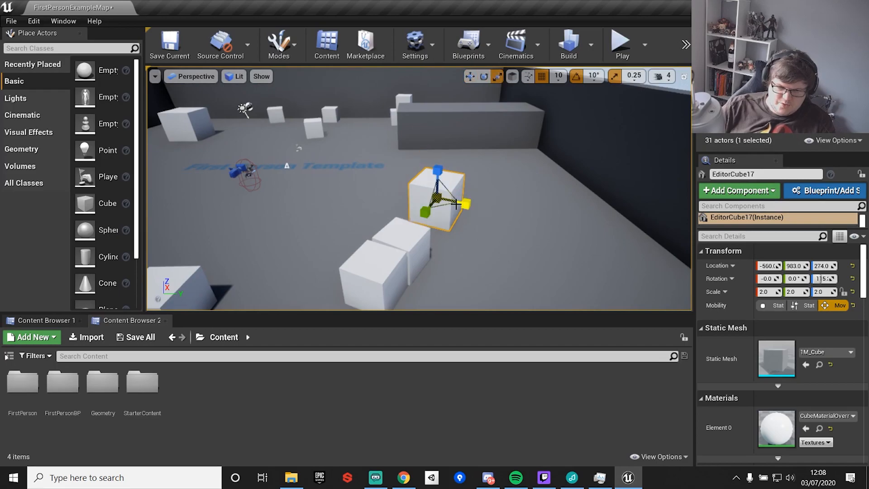
Switch to the move tool and shift the cube along Y to about 1013.
{"action": "key", "text": "w"}
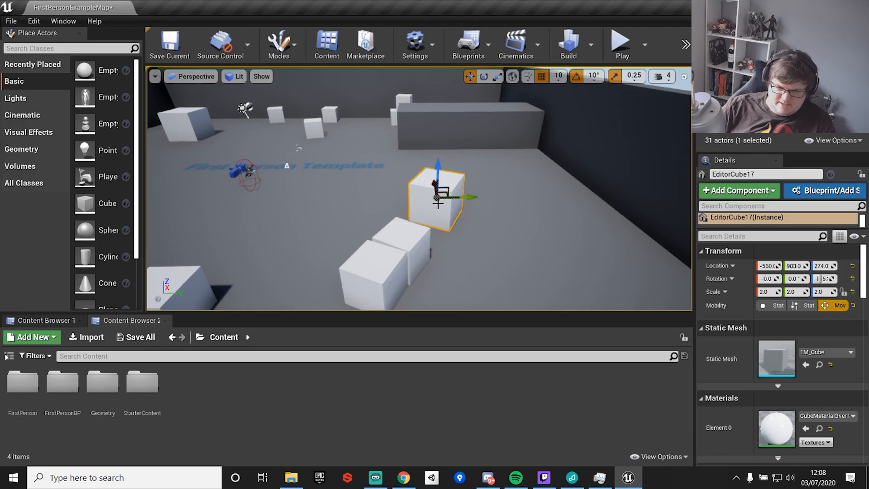
{"action": "mouse_move", "coordinate": [466, 198]}
{"action": "left_mouse_down"}
{"action": "mouse_move", "coordinate": [346, 199]}
{"action": "mouse_move", "coordinate": [470, 199]}
{"action": "left_mouse_up"}
Switch to the rotate tool and spin the cube to a yaw of about 265 degrees.
{"action": "key", "text": "e"}
{"action": "left_click_drag", "start_coordinate": [412, 216], "coordinate": [575, 200]}
Scale the cube up to about 4.25 with the scale tool, then undo the scaling.
{"action": "key", "text": "r"}
{"action": "left_click_drag", "start_coordinate": [443, 197], "coordinate": [446, 198]}
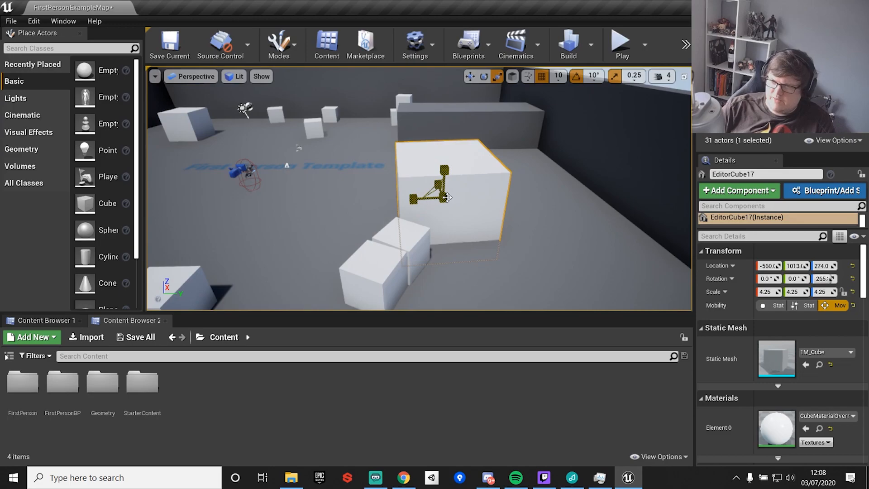
{"action": "key", "text": "ctrl+z"}
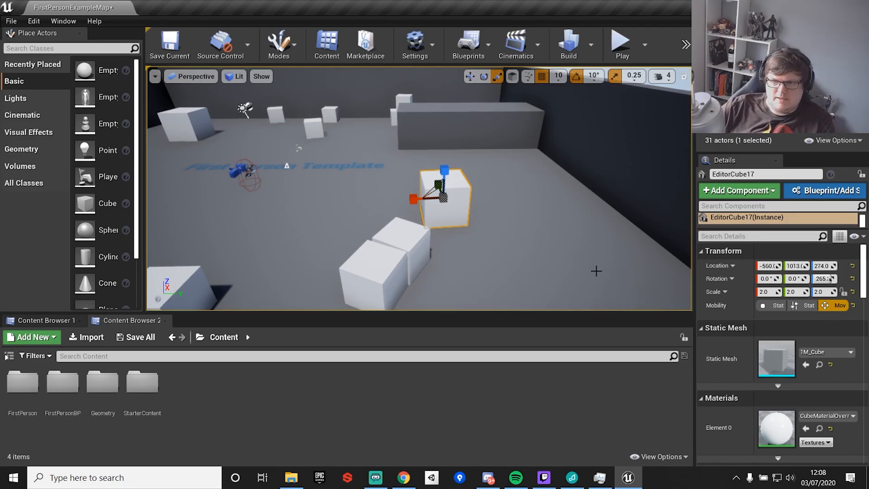
{"action": "left_click_drag", "start_coordinate": [353, 258], "coordinate": [340, 246]}
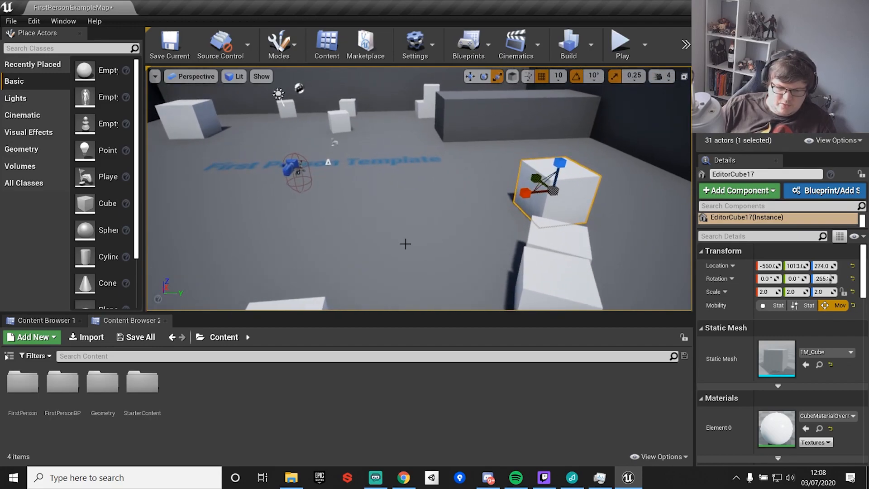
{"action": "key", "text": "w"}
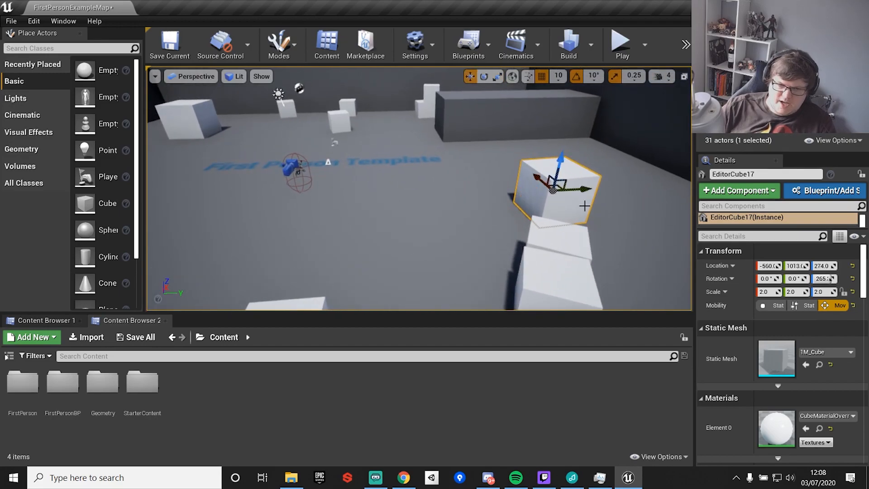
{"action": "key", "text": "r"}
{"action": "key", "text": "w"}
{"action": "key", "text": "e"}
{"action": "key", "text": "r"}
{"action": "key", "text": "w"}
Select the smaller cube underneath the rotated cube.
{"action": "left_click", "coordinate": [529, 237]}
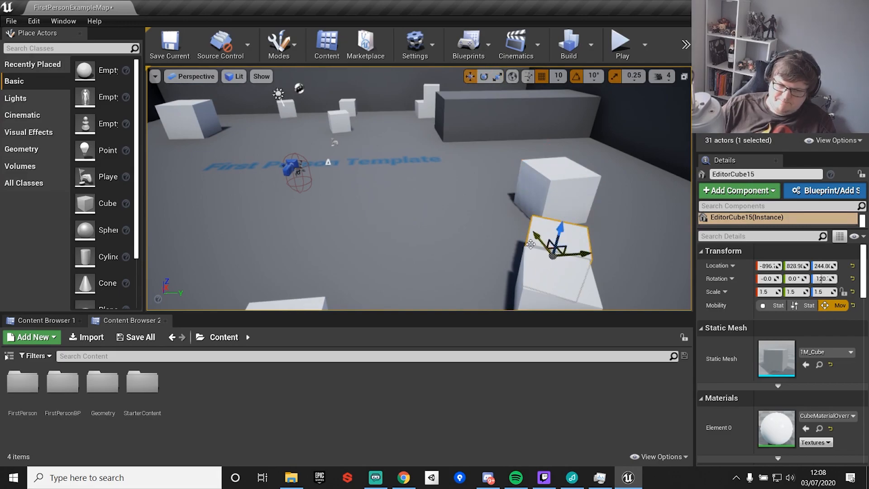
{"action": "right_click_drag", "start_coordinate": [529, 237], "coordinate": [509, 212]}
{"action": "scroll", "coordinate": [780, 321], "scroll_direction": "down", "scroll_amount": 1}
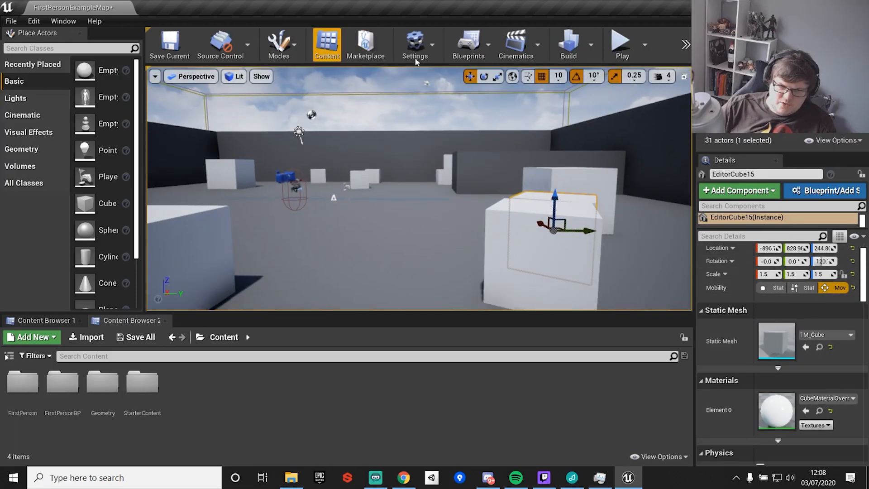
Open World Settings and expand the Lightmass settings to examine them, then return to Details.
{"action": "left_click", "coordinate": [415, 43]}
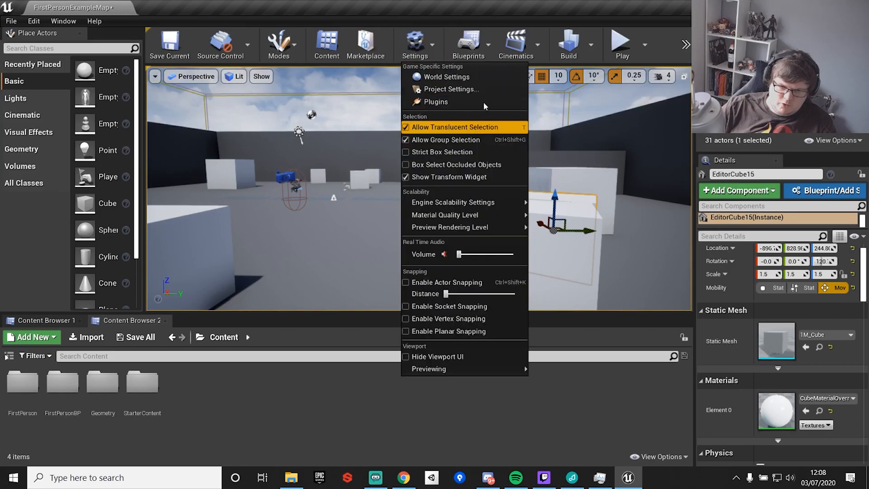
{"action": "left_click", "coordinate": [428, 77]}
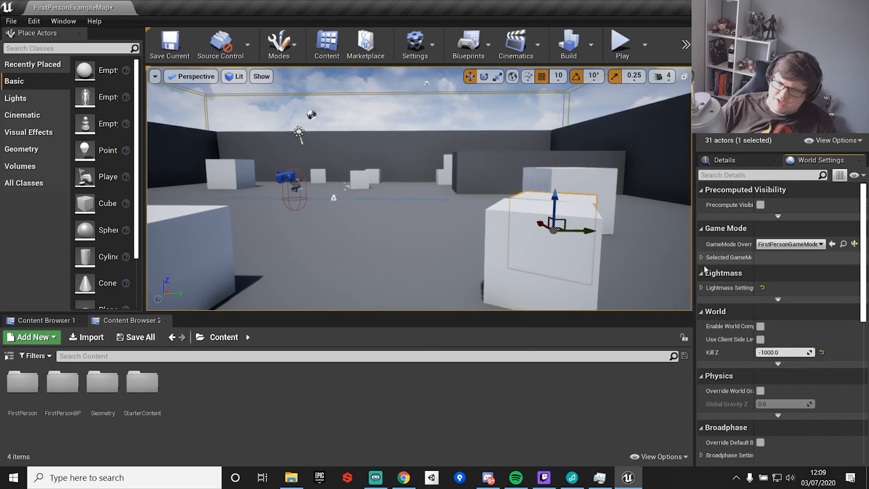
{"action": "left_click", "coordinate": [701, 288]}
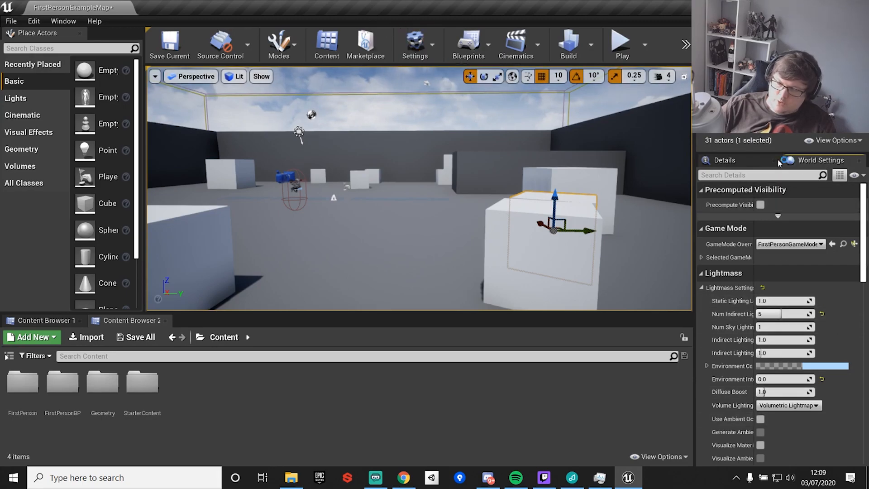
{"action": "left_click", "coordinate": [747, 164]}
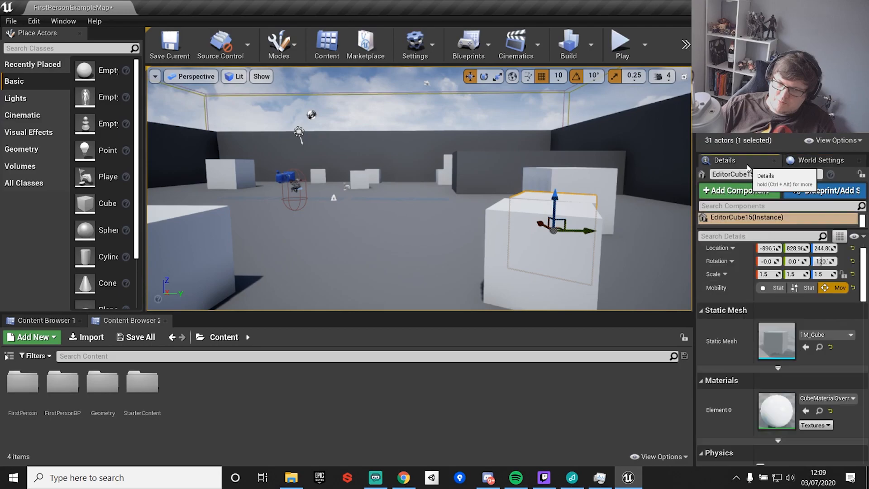
Open Project Settings and browse the Description, GameplayTags and Maps & Modes pages before closing it.
{"action": "left_click", "coordinate": [415, 46]}
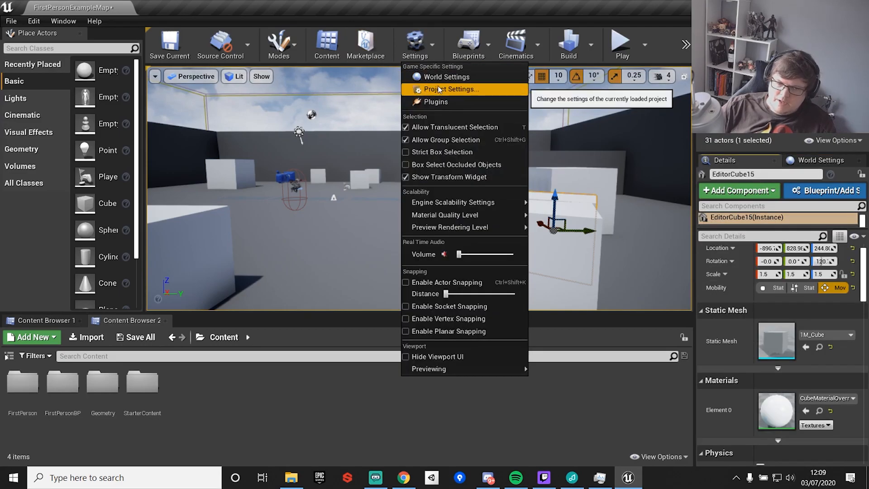
{"action": "left_click", "coordinate": [439, 89]}
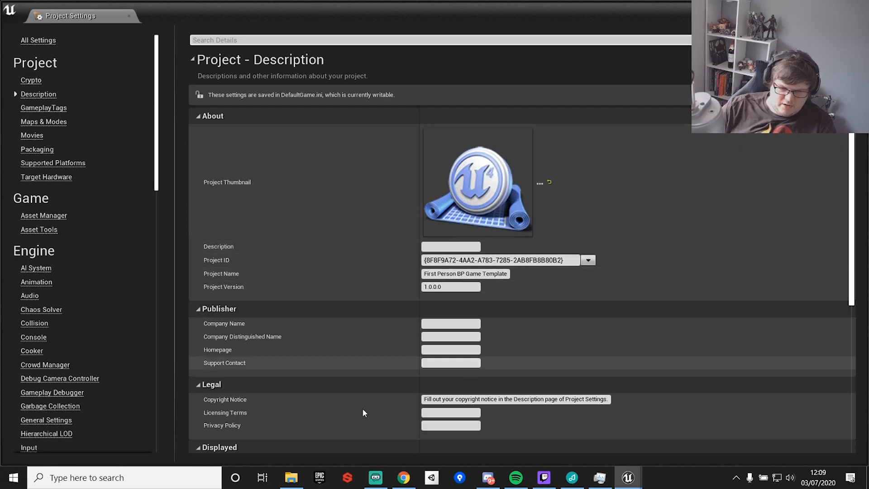
{"action": "scroll", "coordinate": [462, 380], "scroll_direction": "down", "scroll_amount": 2}
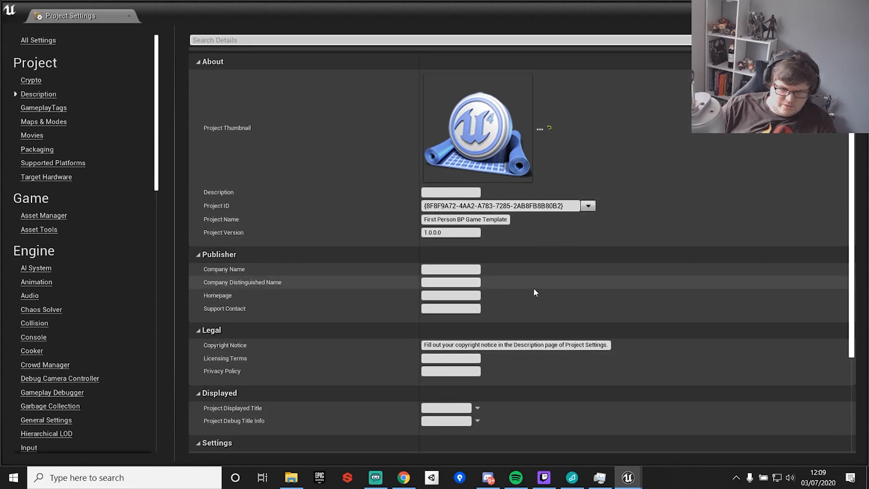
{"action": "left_click", "coordinate": [41, 109]}
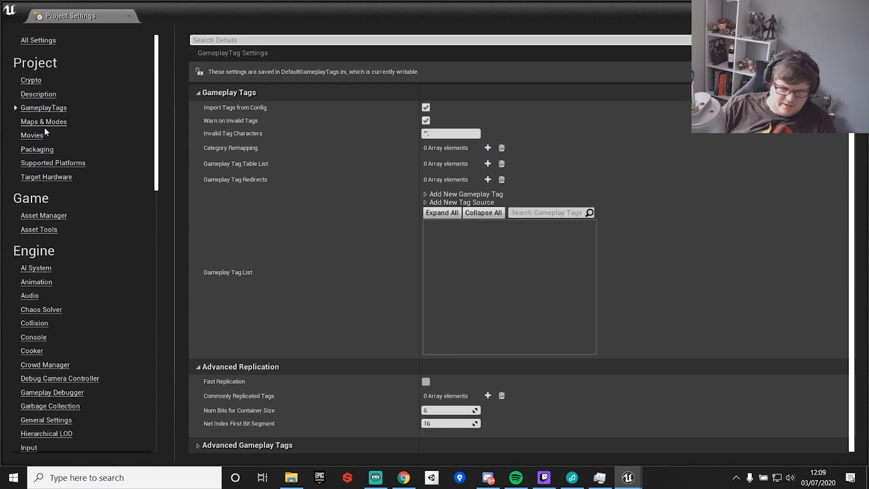
{"action": "left_click", "coordinate": [40, 122]}
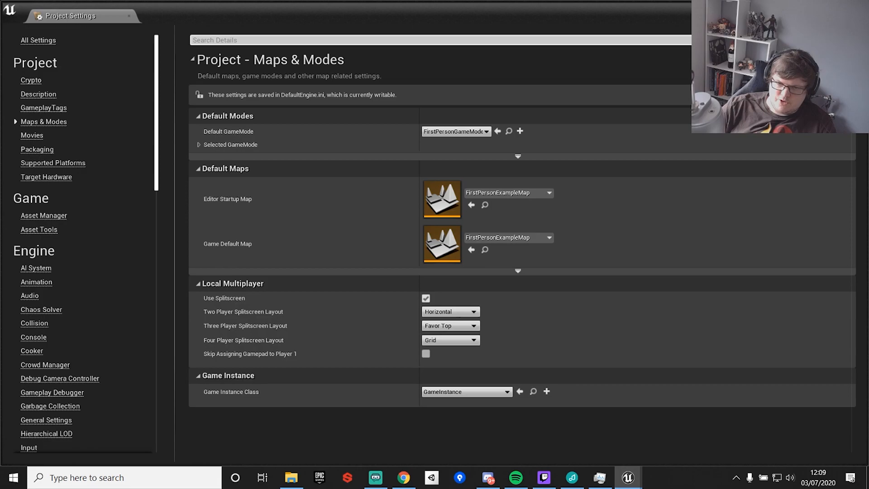
{"action": "left_click", "coordinate": [858, 7]}
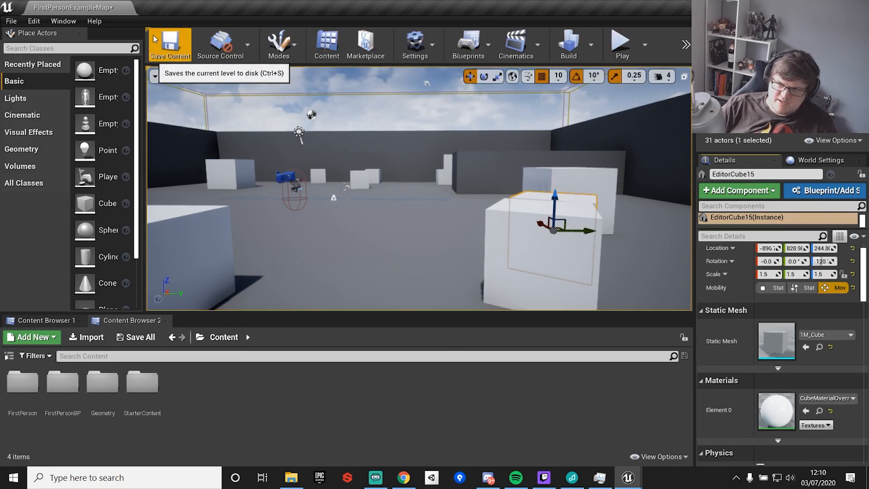
Open the FirstPersonBP folder in the content browser.
{"action": "left_click", "coordinate": [10, 21]}
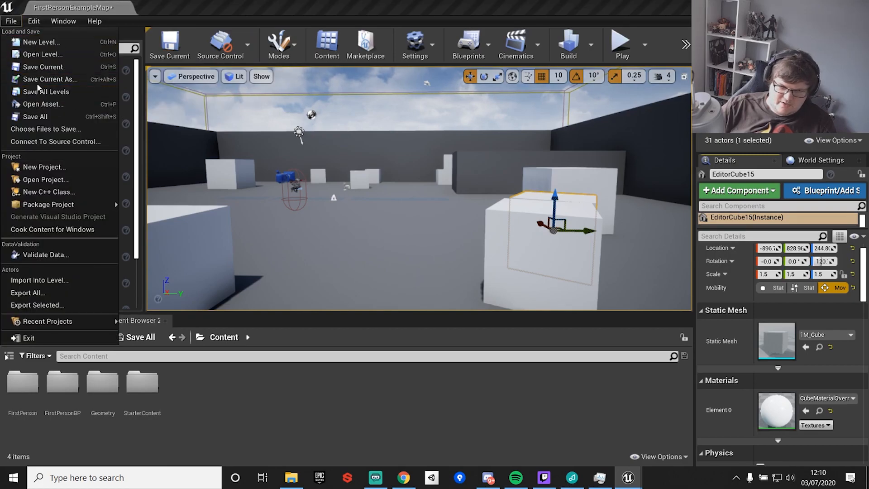
{"action": "left_click", "coordinate": [237, 5]}
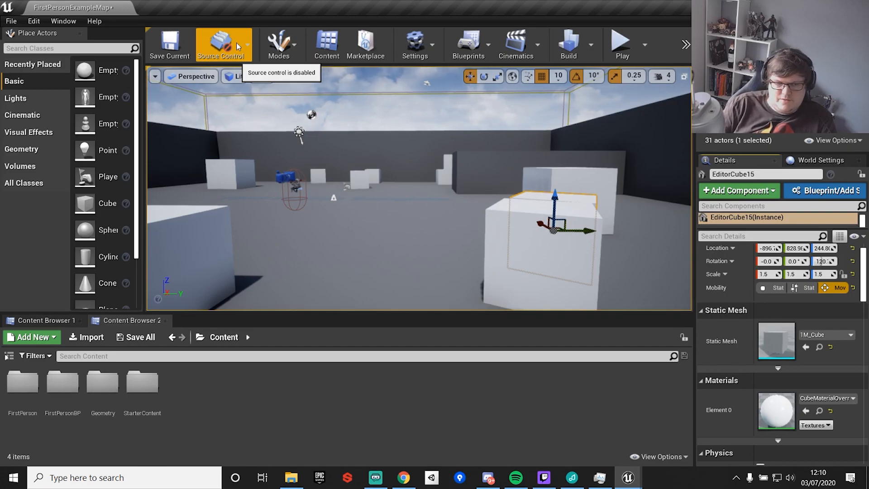
{"action": "left_click", "coordinate": [280, 45]}
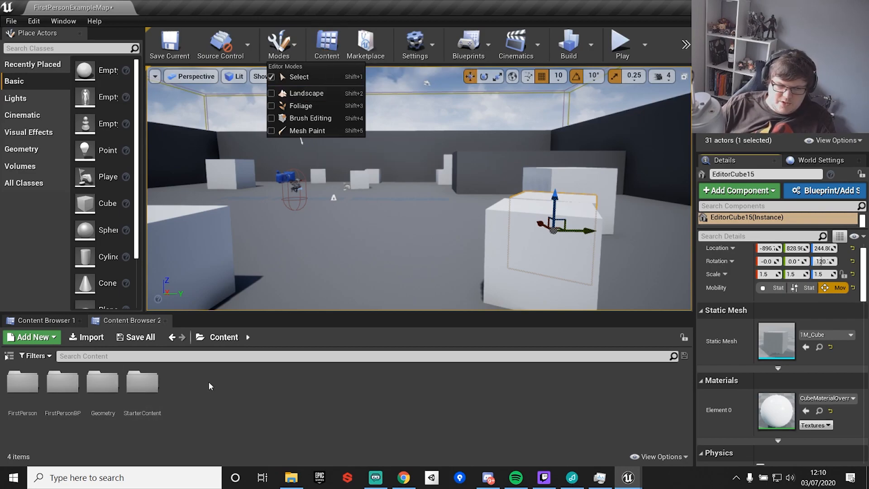
{"action": "double_click", "coordinate": [62, 382]}
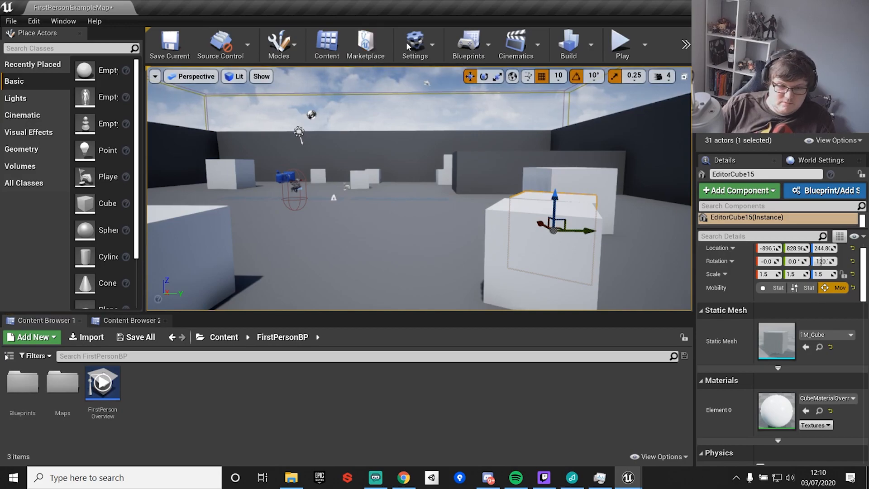
Examine the options in the Settings, Blueprints and Cinematics toolbar menus.
{"action": "left_click", "coordinate": [431, 45]}
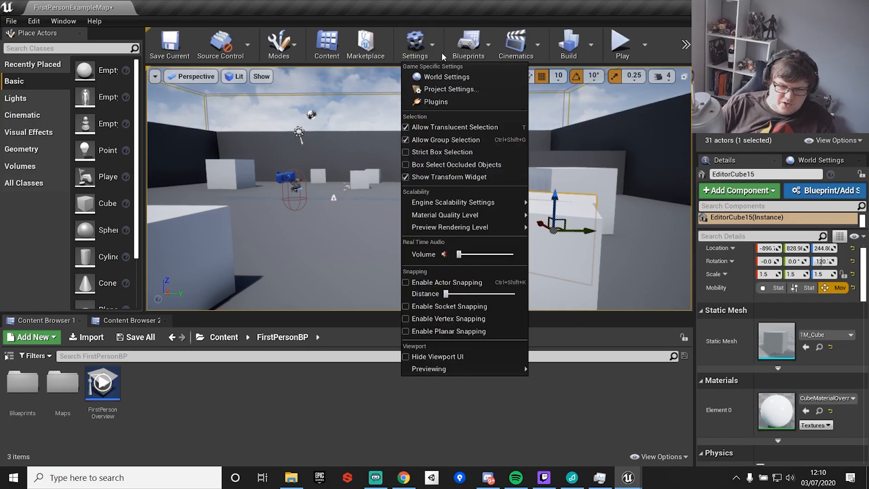
{"action": "mouse_move", "coordinate": [469, 205]}
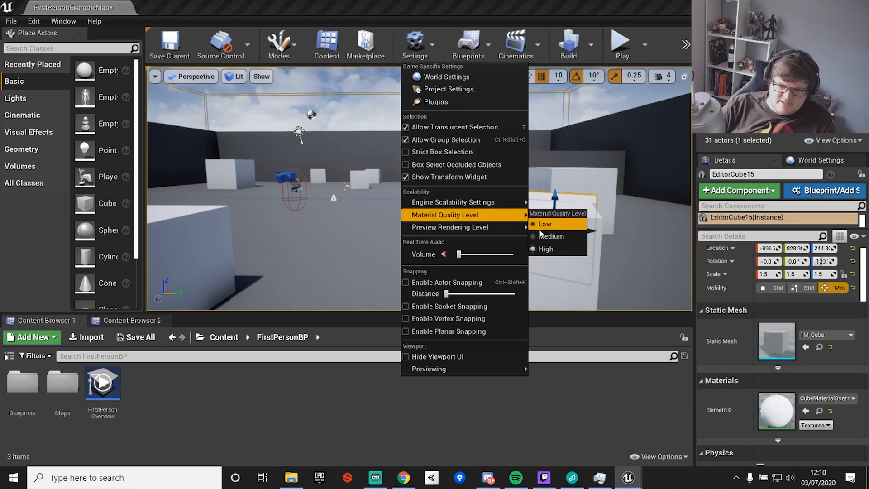
{"action": "left_click", "coordinate": [472, 49]}
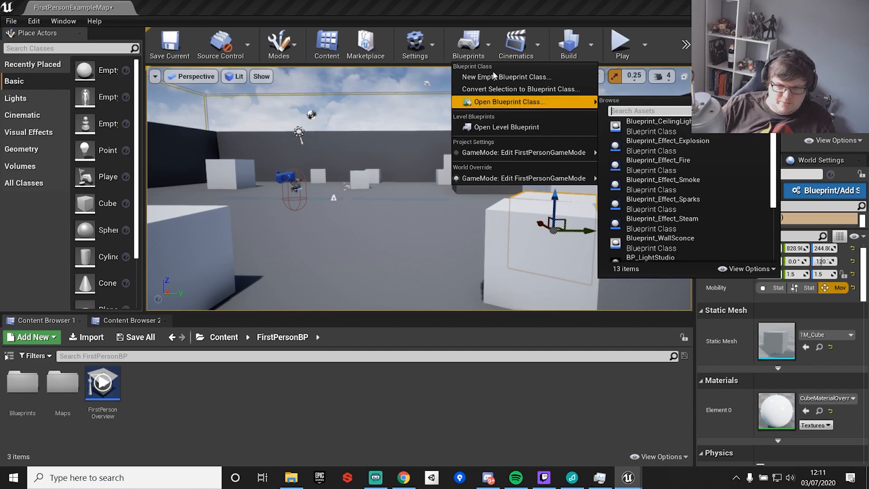
{"action": "left_click", "coordinate": [500, 19]}
{"action": "left_click", "coordinate": [530, 42]}
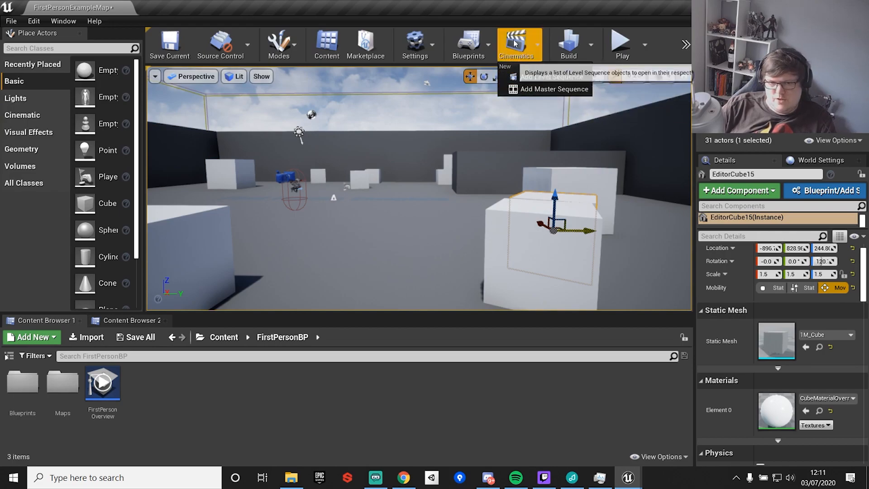
{"action": "left_click", "coordinate": [588, 25]}
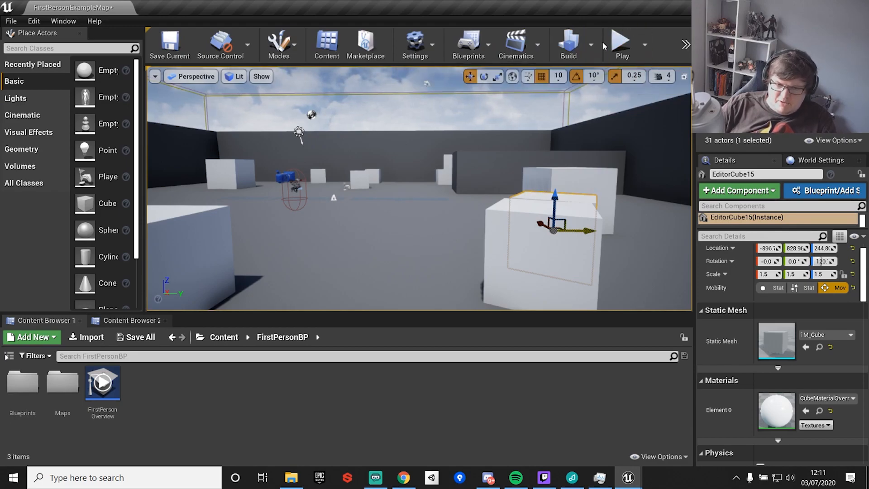
Start playing the level in the editor and walk around the arena.
{"action": "left_click", "coordinate": [622, 45]}
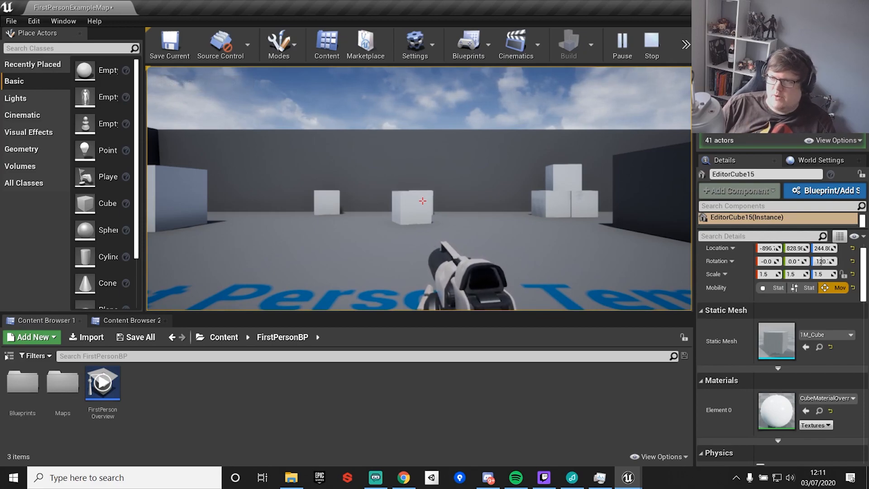
{"action": "key", "text": "w"}
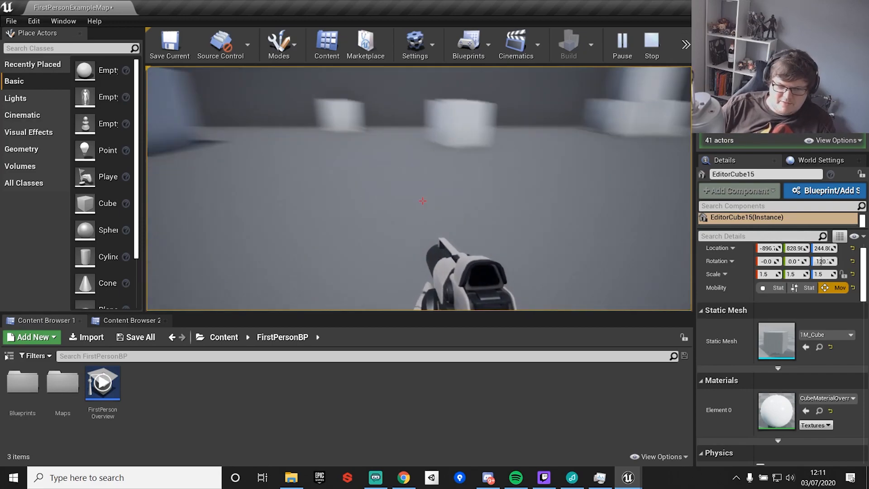
{"action": "key", "text": "s"}
{"action": "key", "text": "w"}
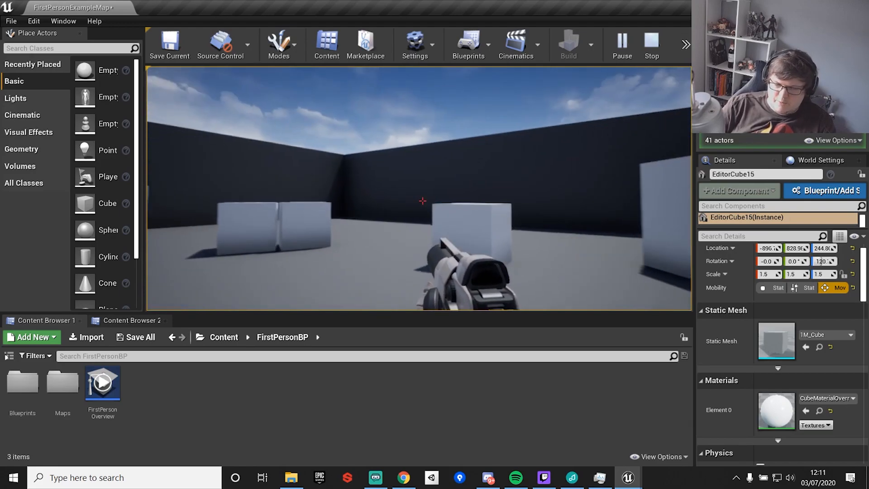
{"action": "key", "text": "w"}
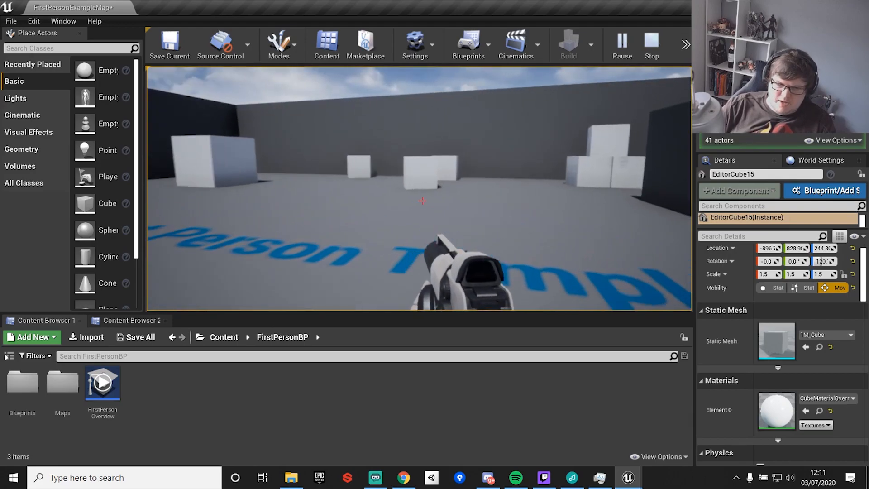
Fire projectiles at the cubes while moving through the level.
{"action": "left_click", "coordinate": [422, 200]}
{"action": "key", "text": "w"}
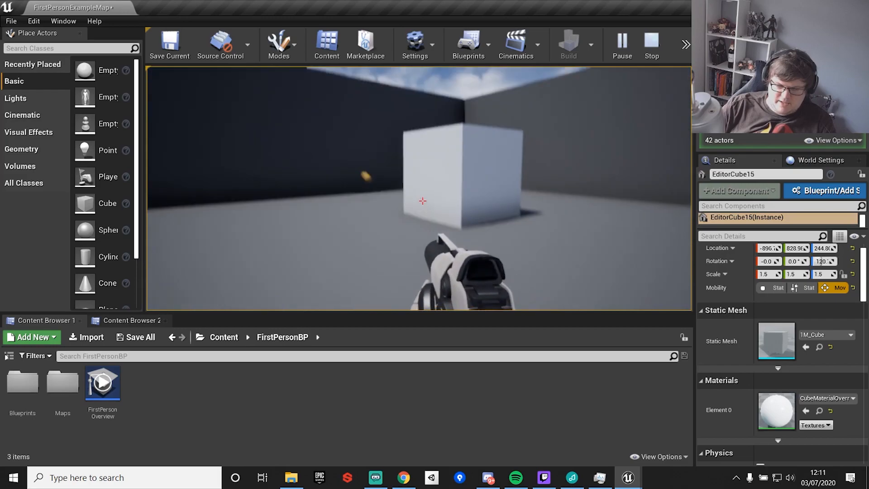
{"action": "key", "text": "w"}
{"action": "left_click", "coordinate": [422, 200]}
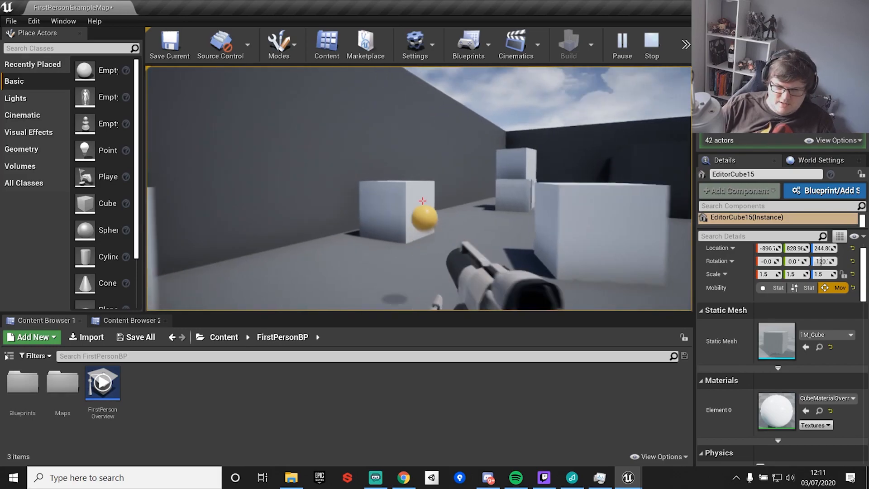
{"action": "left_click", "coordinate": [422, 200]}
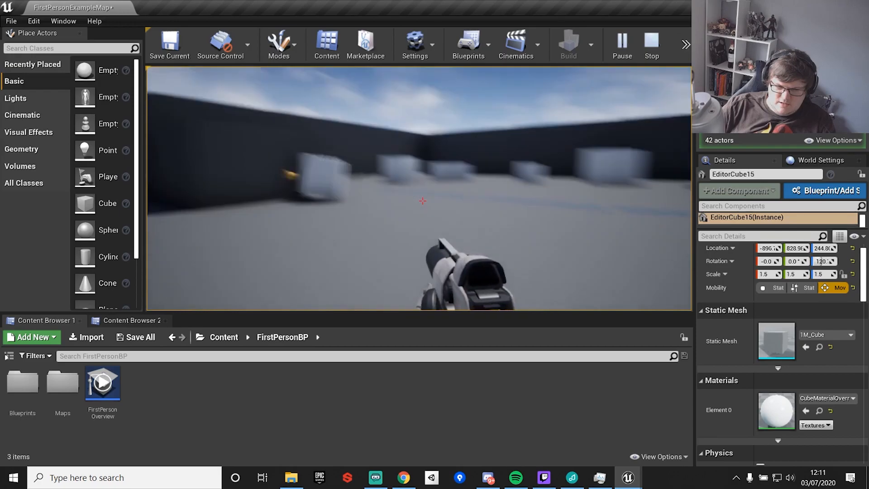
{"action": "left_click", "coordinate": [422, 201]}
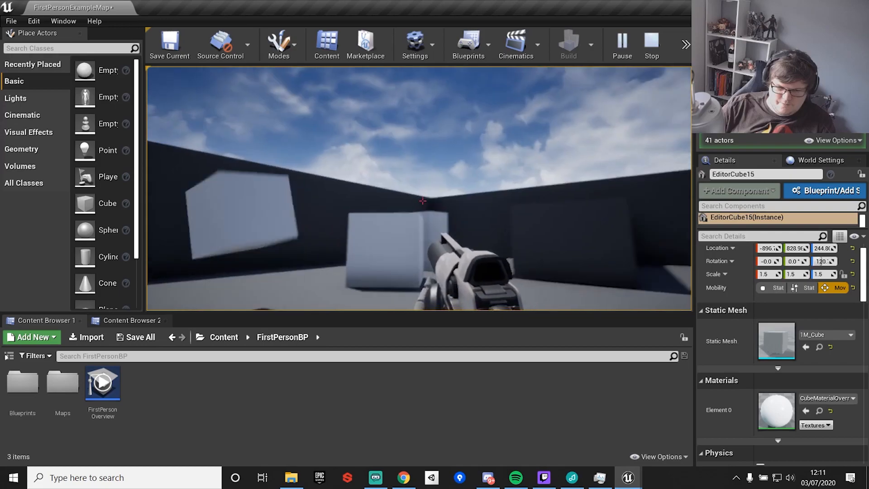
{"action": "left_click", "coordinate": [423, 200]}
{"action": "left_click", "coordinate": [422, 200]}
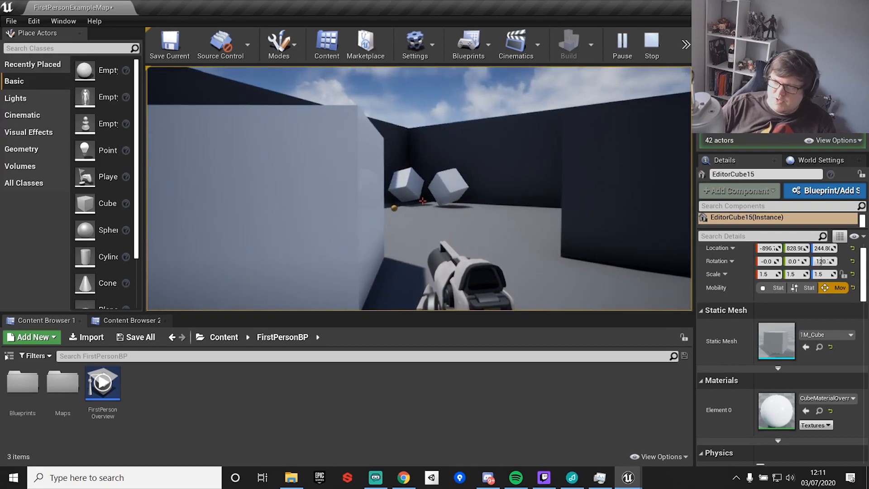
Stop the play-in-editor session and return to the level editor.
{"action": "key", "text": "alt+Tab"}
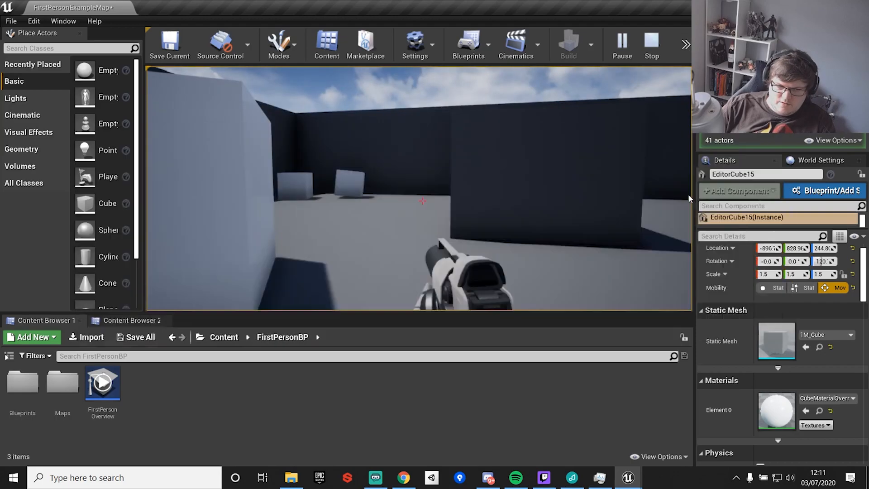
{"action": "key", "text": "alt+Tab"}
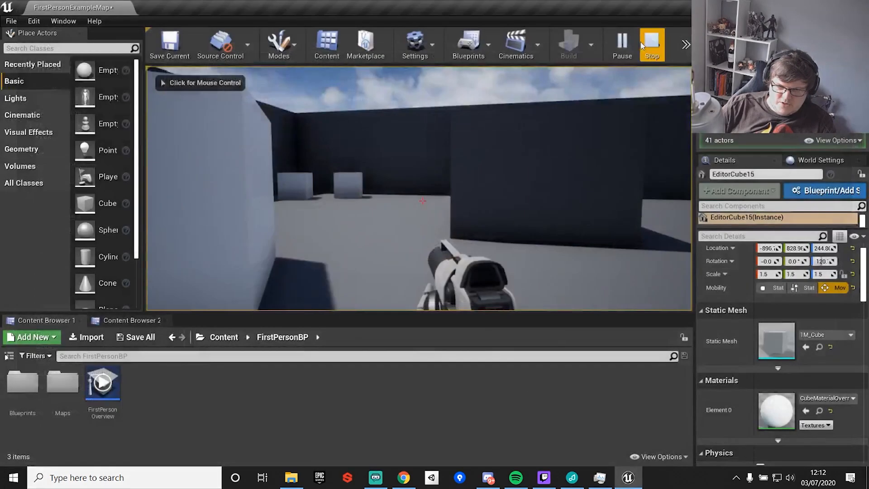
{"action": "left_click", "coordinate": [624, 45]}
{"action": "key", "text": "Escape"}
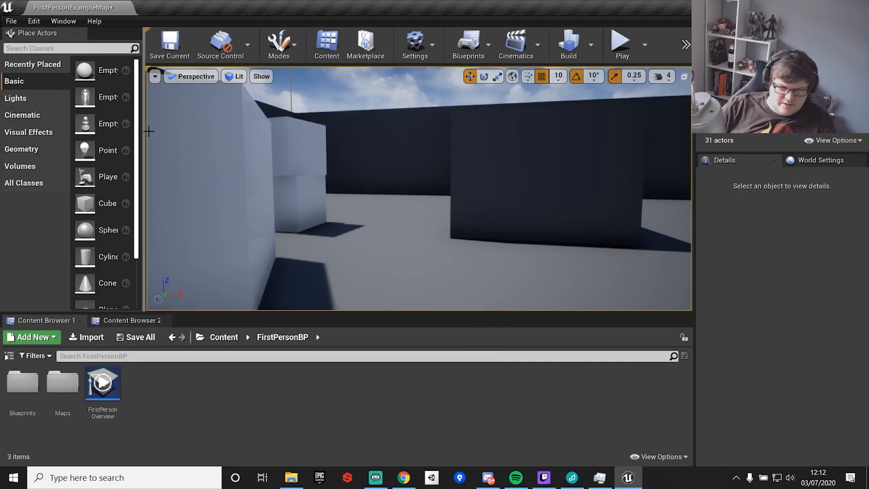
Widen the Place Actors panel and place a Cube actor in the arena, lifting it above the floor.
{"action": "left_click_drag", "start_coordinate": [171, 131], "coordinate": [224, 131]}
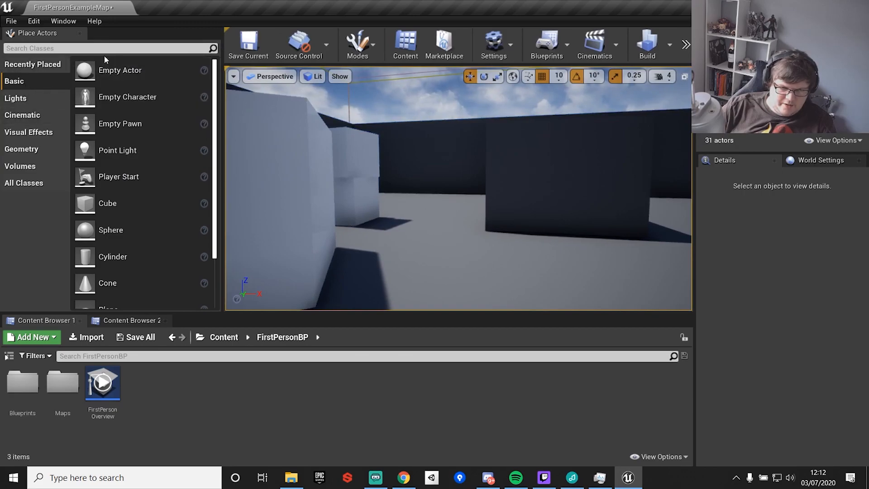
{"action": "left_click", "coordinate": [20, 99]}
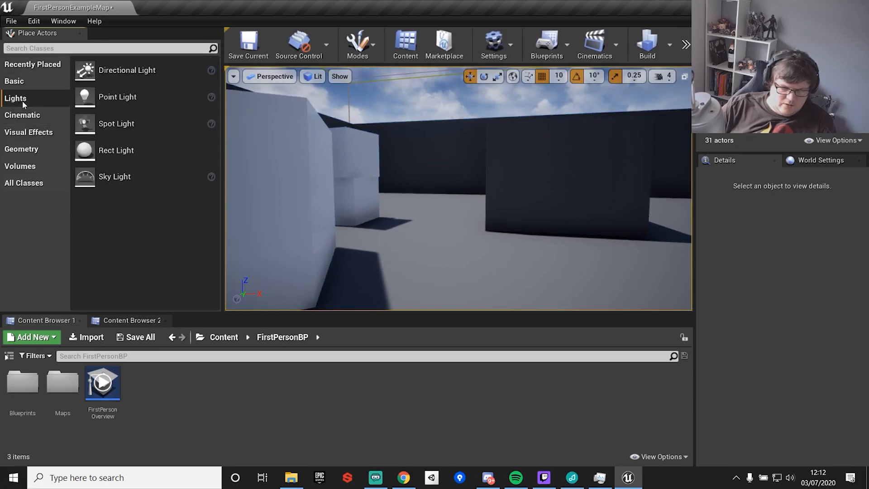
{"action": "left_click", "coordinate": [24, 81]}
{"action": "scroll", "coordinate": [154, 167], "scroll_direction": "down", "scroll_amount": 3}
{"action": "left_click_drag", "start_coordinate": [117, 135], "coordinate": [493, 266]}
{"action": "left_click_drag", "start_coordinate": [488, 231], "coordinate": [488, 203]}
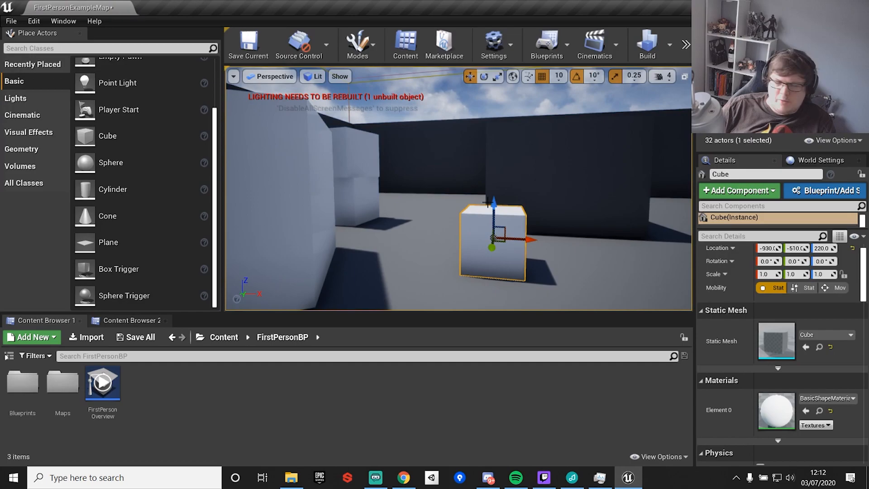
Place a Sphere actor beside the new cube and raise it above the floor.
{"action": "left_click_drag", "start_coordinate": [111, 163], "coordinate": [581, 247]}
{"action": "scroll", "coordinate": [557, 244], "scroll_direction": "up", "scroll_amount": 4}
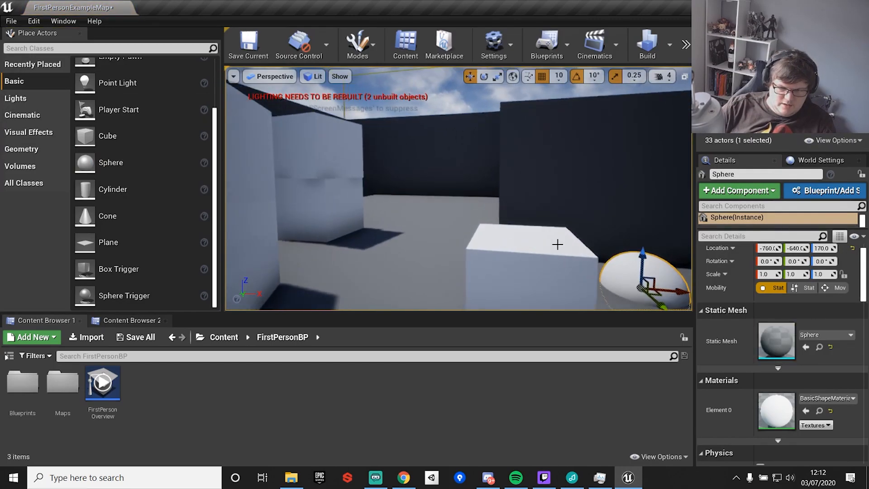
{"action": "middle_click_drag", "start_coordinate": [557, 244], "coordinate": [634, 265]}
{"action": "right_click_drag", "start_coordinate": [525, 231], "coordinate": [523, 231]}
{"action": "left_click_drag", "start_coordinate": [518, 217], "coordinate": [517, 154]}
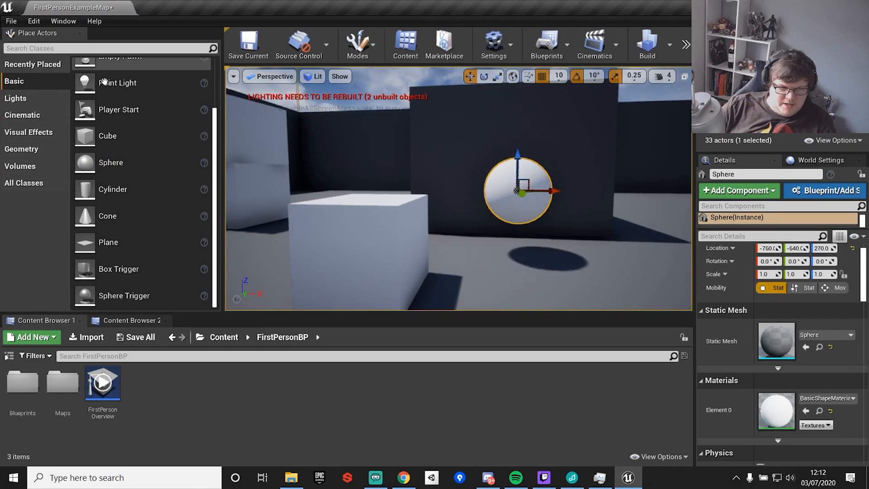
Place an Empty Actor in front of the sphere and narrow the Place Actors panel again.
{"action": "scroll", "coordinate": [129, 113], "scroll_direction": "up", "scroll_amount": 4}
{"action": "left_click_drag", "start_coordinate": [129, 72], "coordinate": [527, 183]}
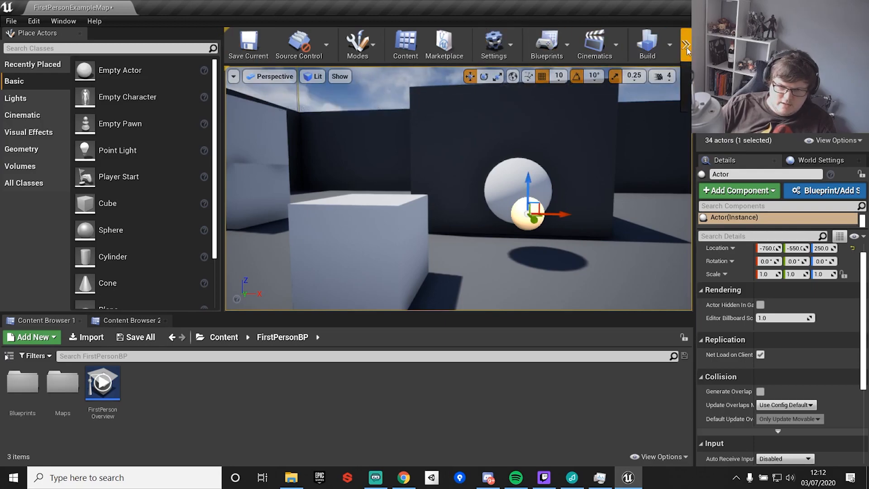
{"action": "left_click_drag", "start_coordinate": [223, 106], "coordinate": [171, 106]}
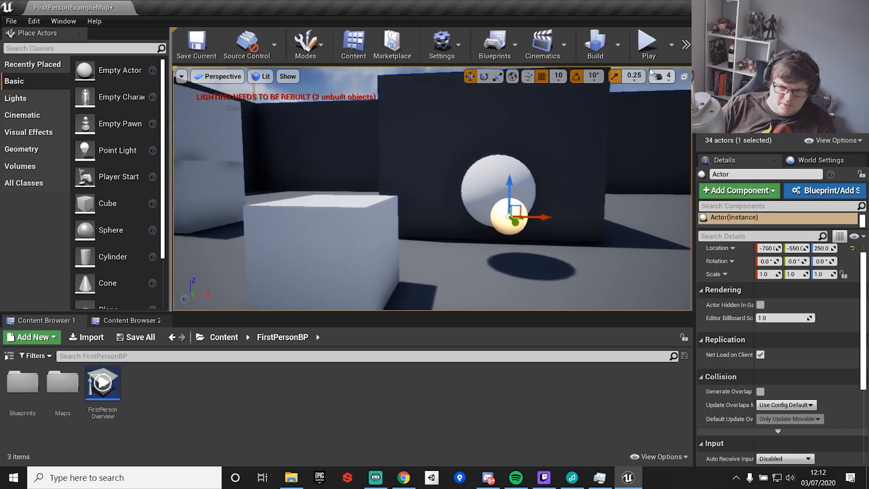
Play the level, fire at the new sphere, and stop playing.
{"action": "left_click", "coordinate": [649, 45]}
{"action": "left_click", "coordinate": [607, 108]}
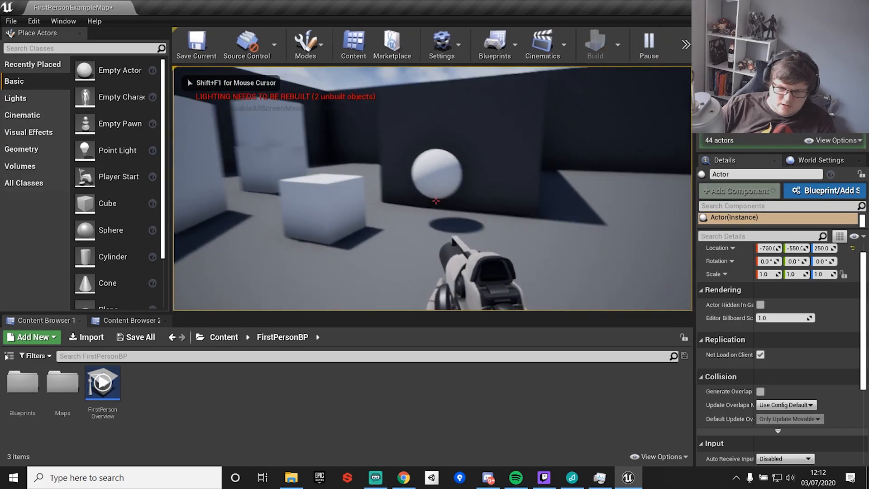
{"action": "left_click", "coordinate": [435, 201]}
{"action": "key", "text": "Escape"}
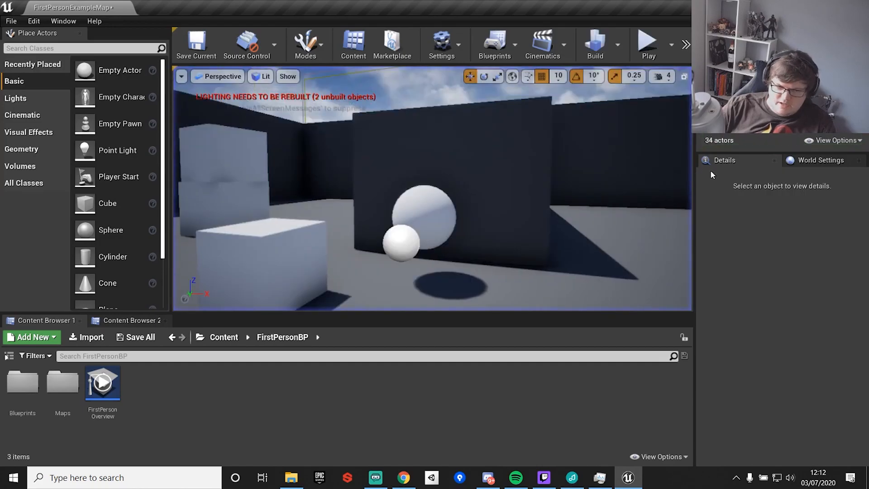
Delete the empty actor, the sphere and the cube from the level.
{"action": "left_click", "coordinate": [405, 242]}
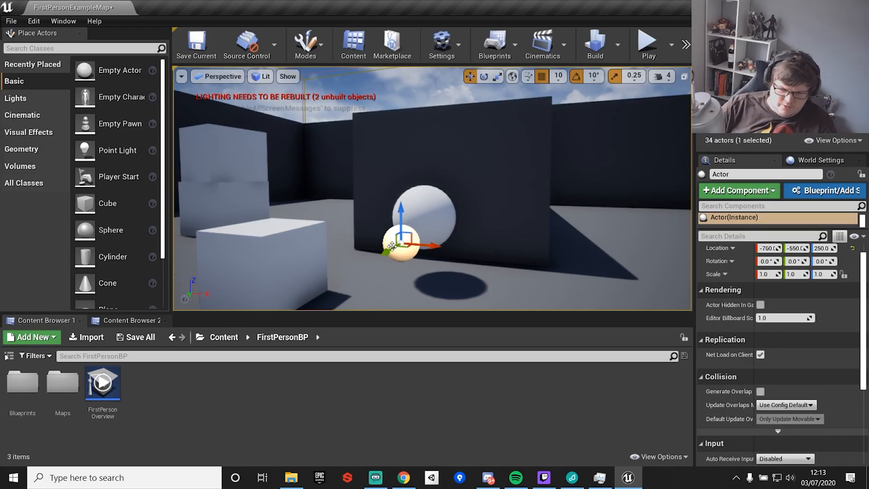
{"action": "key", "text": "Delete"}
{"action": "left_click", "coordinate": [421, 208]}
{"action": "key", "text": "Delete"}
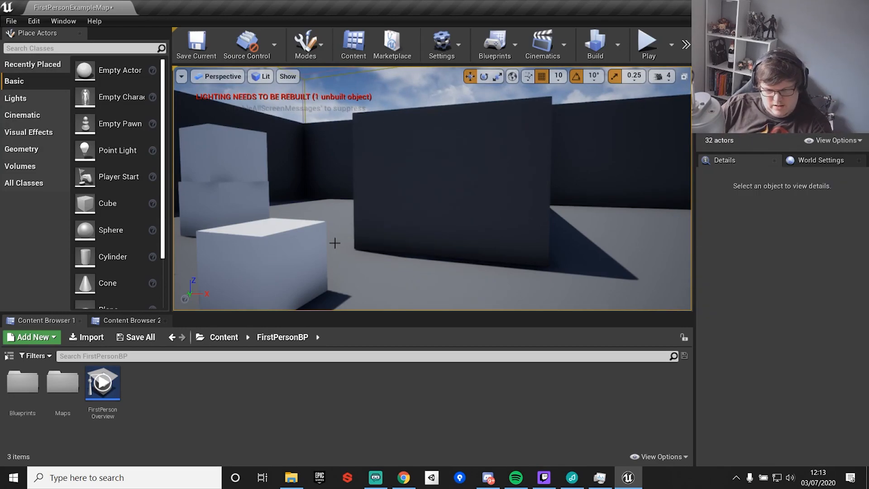
{"action": "left_click", "coordinate": [272, 249]}
{"action": "key", "text": "Delete"}
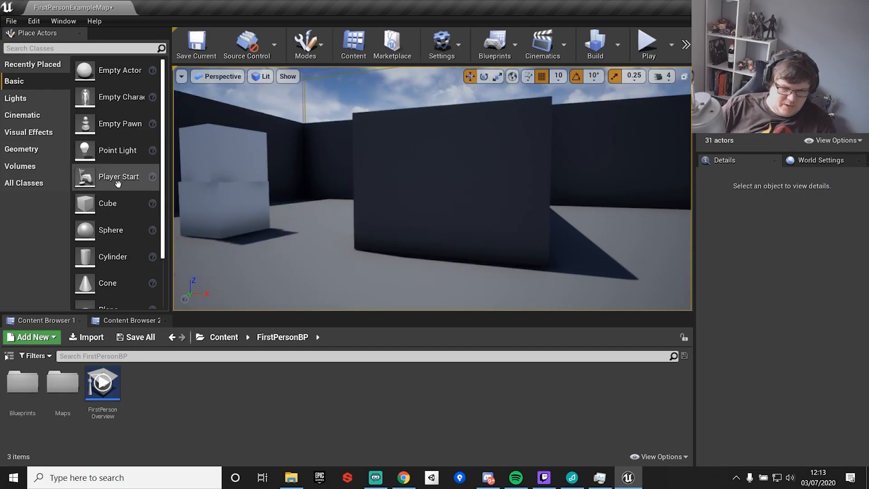
Place a Point Light in the arena, set its light colour to warm yellow, and delete it.
{"action": "right_click_drag", "start_coordinate": [432, 190], "coordinate": [556, 191]}
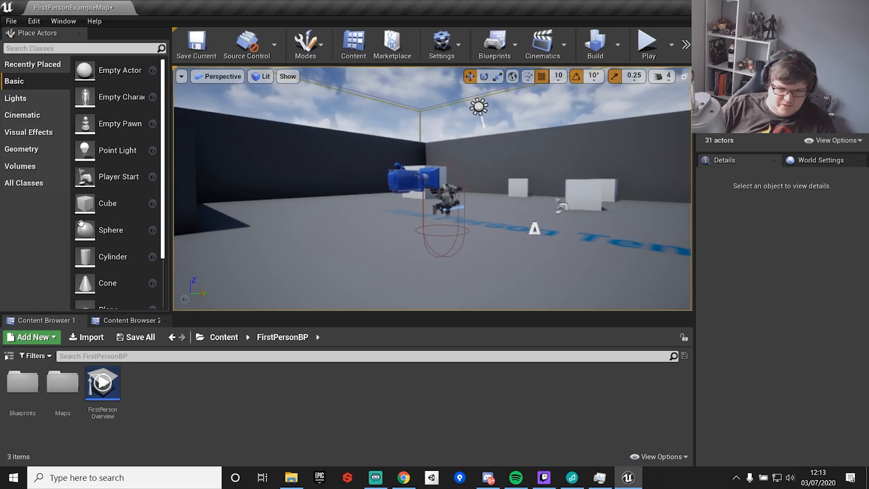
{"action": "left_click", "coordinate": [17, 98]}
{"action": "left_click_drag", "start_coordinate": [116, 102], "coordinate": [347, 174]}
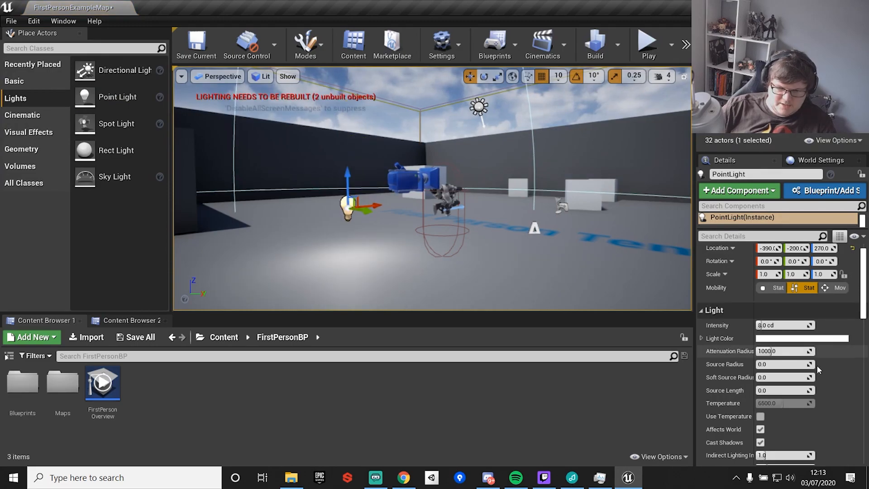
{"action": "left_click", "coordinate": [803, 339]}
{"action": "left_click_drag", "start_coordinate": [620, 209], "coordinate": [655, 283]}
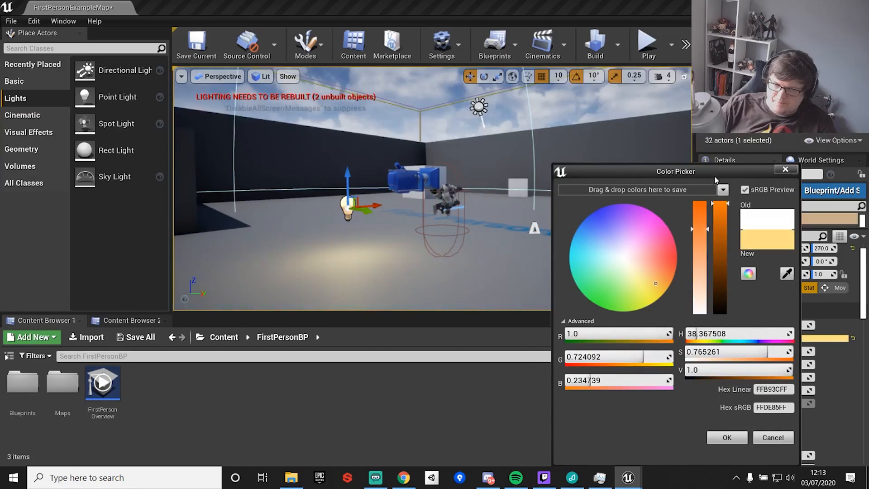
{"action": "left_click", "coordinate": [784, 171]}
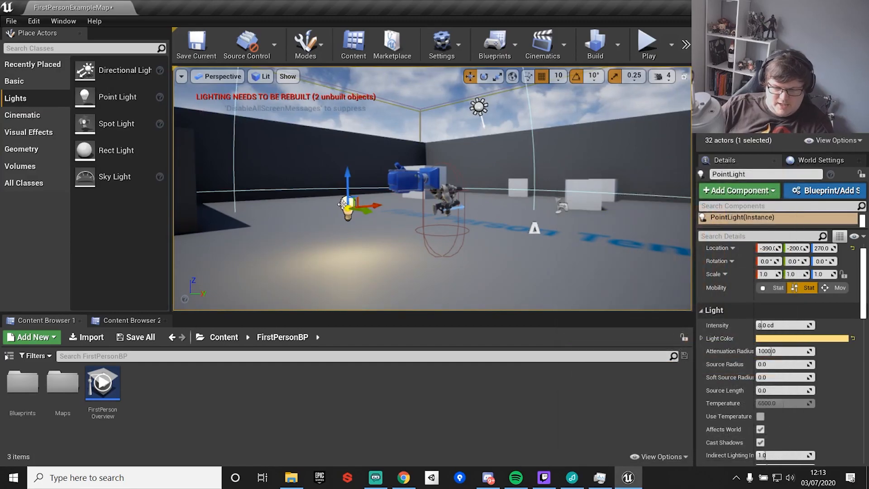
{"action": "key", "text": "Delete"}
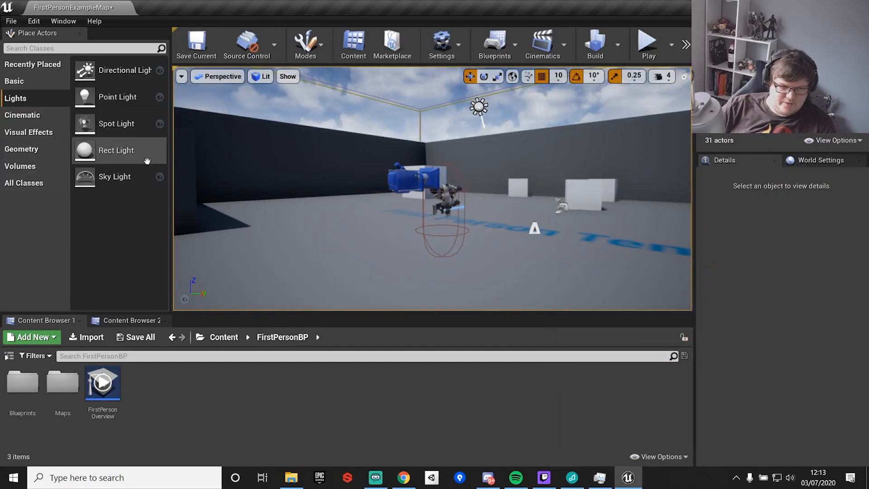
Place a Cine Camera Actor in the arena, raise it, and delete it.
{"action": "left_click", "coordinate": [21, 116]}
{"action": "left_click_drag", "start_coordinate": [111, 124], "coordinate": [383, 270]}
{"action": "left_click_drag", "start_coordinate": [382, 238], "coordinate": [381, 157]}
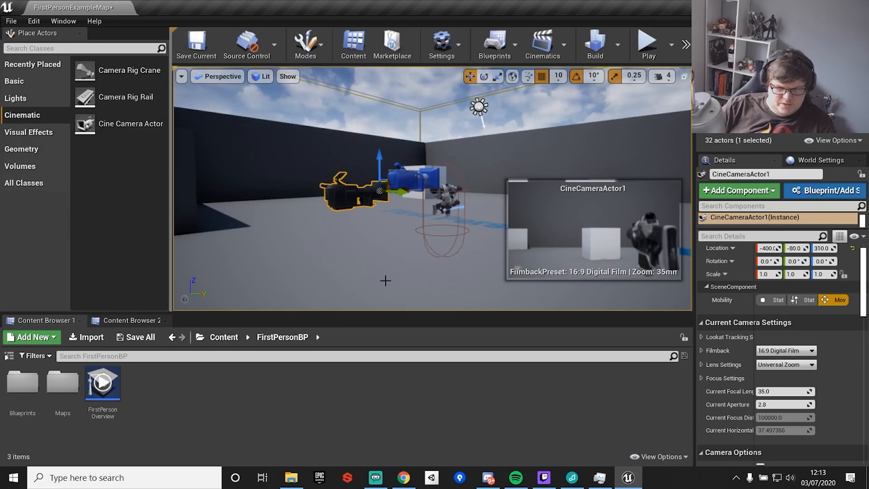
{"action": "key", "text": "Delete"}
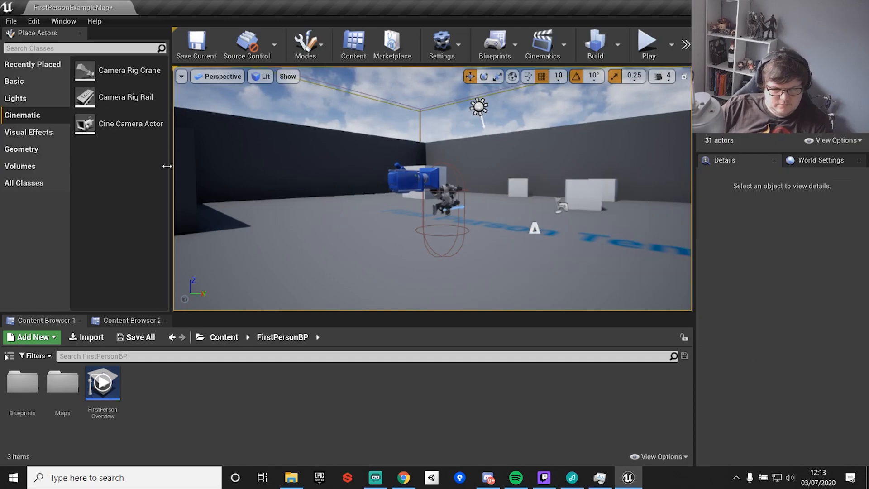
Browse the Visual Effects, Geometry, Volumes, All Classes and Recently Placed actor categories.
{"action": "left_click", "coordinate": [18, 133]}
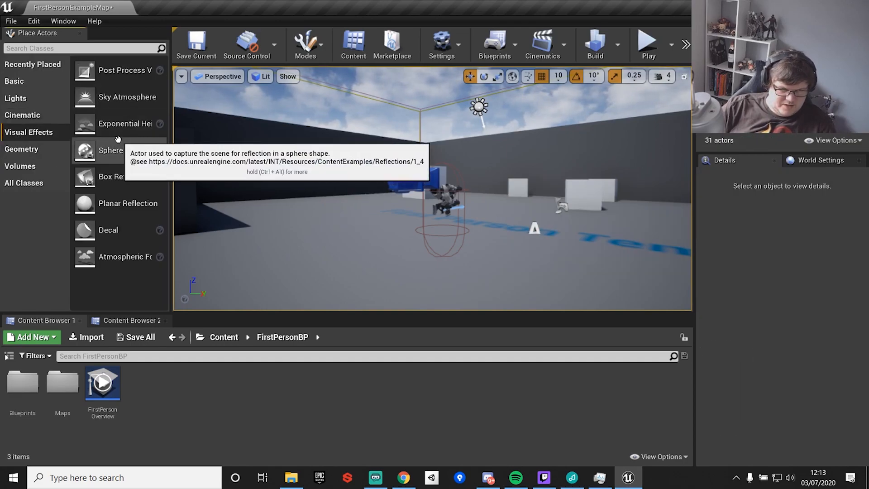
{"action": "left_click", "coordinate": [14, 150]}
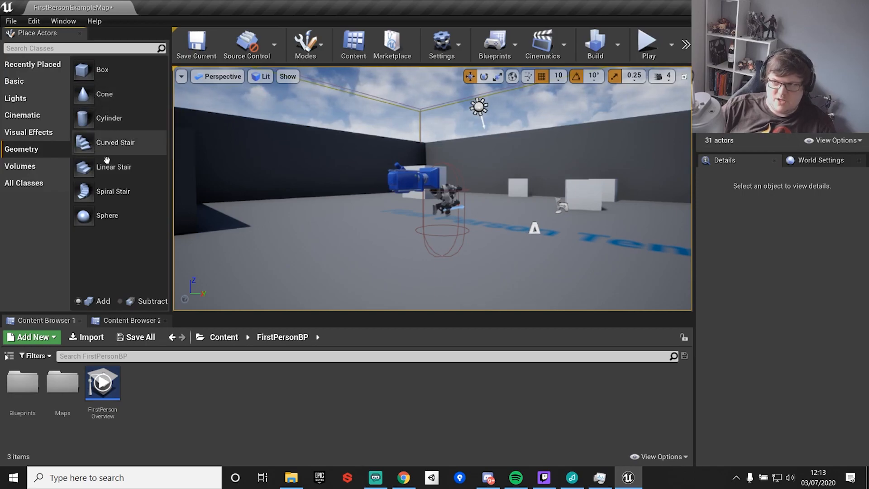
{"action": "left_click", "coordinate": [17, 171]}
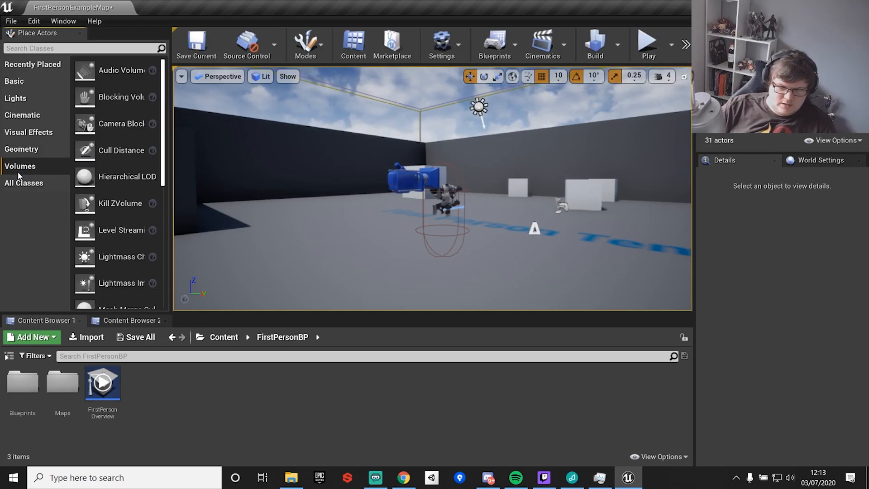
{"action": "scroll", "coordinate": [112, 171], "scroll_direction": "down", "scroll_amount": 2}
{"action": "scroll", "coordinate": [116, 150], "scroll_direction": "up", "scroll_amount": 2}
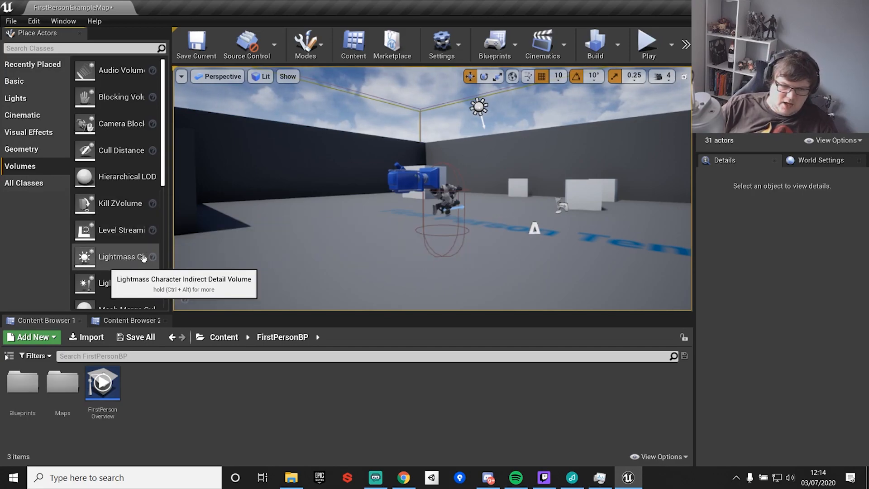
{"action": "scroll", "coordinate": [141, 278], "scroll_direction": "down", "scroll_amount": 2}
{"action": "scroll", "coordinate": [141, 278], "scroll_direction": "down", "scroll_amount": 3}
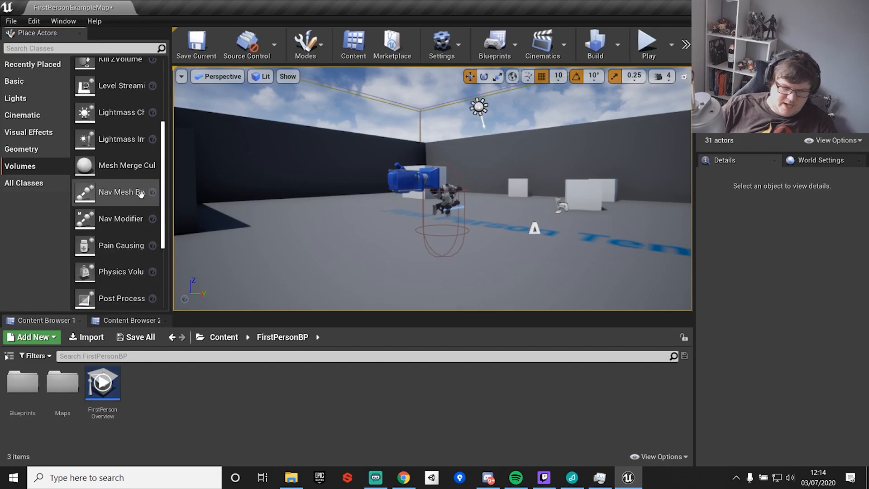
{"action": "scroll", "coordinate": [134, 224], "scroll_direction": "down", "scroll_amount": 5}
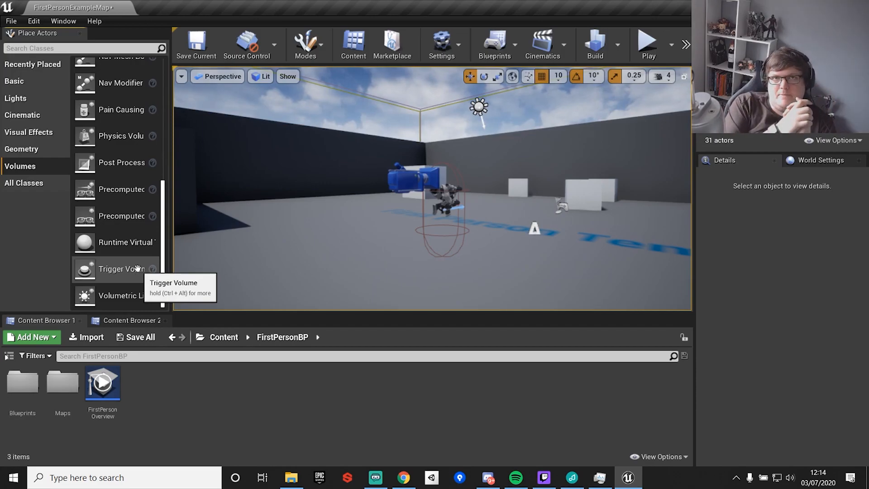
{"action": "left_click", "coordinate": [16, 183]}
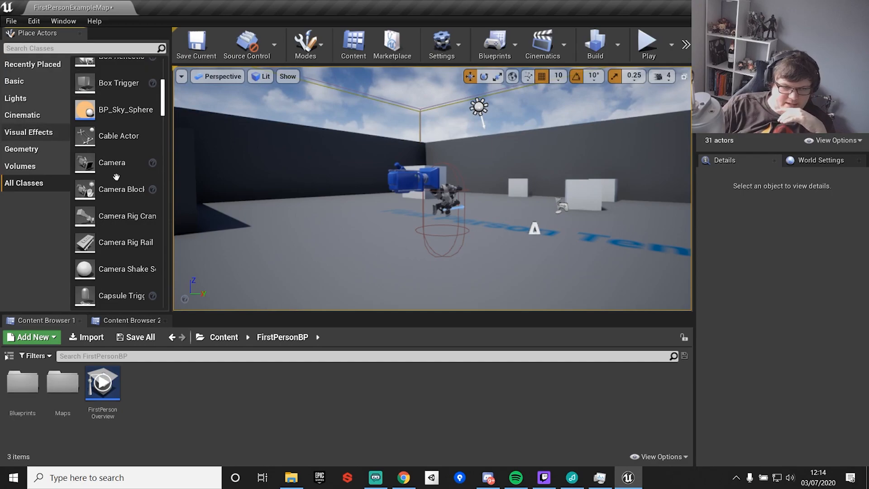
{"action": "left_click", "coordinate": [41, 65]}
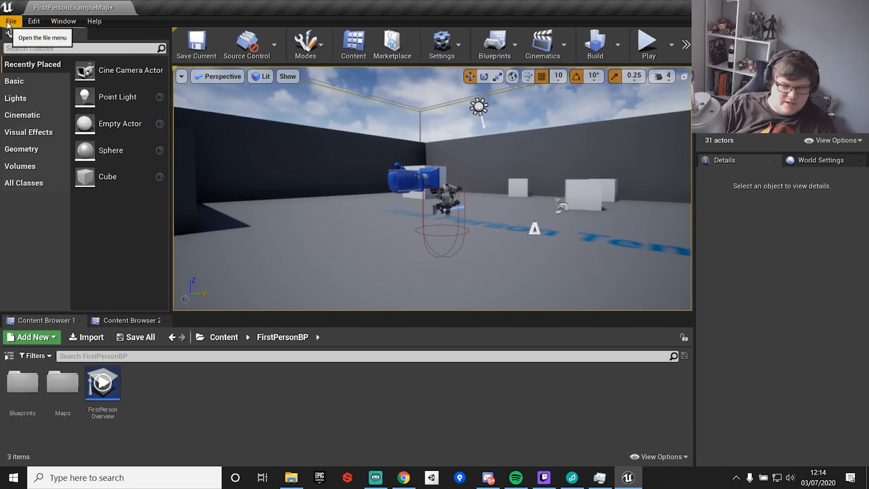
Examine the layout options, including Remove Layout, in the Window menu.
{"action": "left_click", "coordinate": [66, 23]}
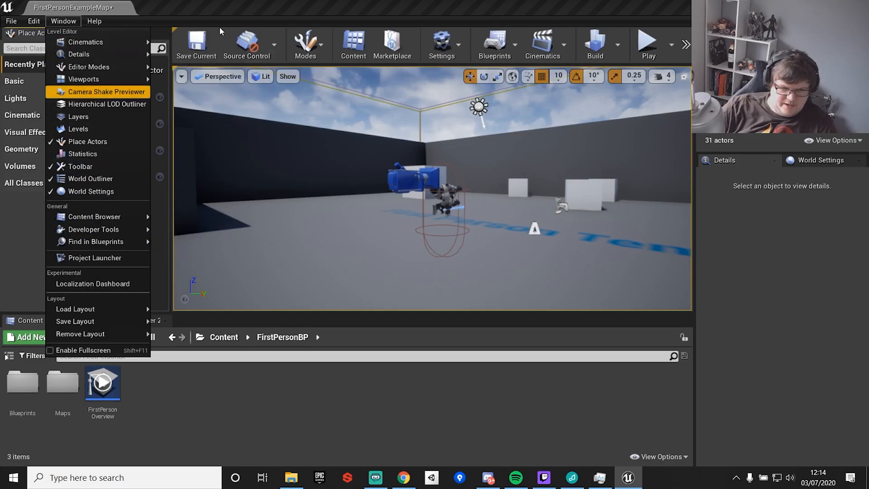
{"action": "mouse_move", "coordinate": [85, 334]}
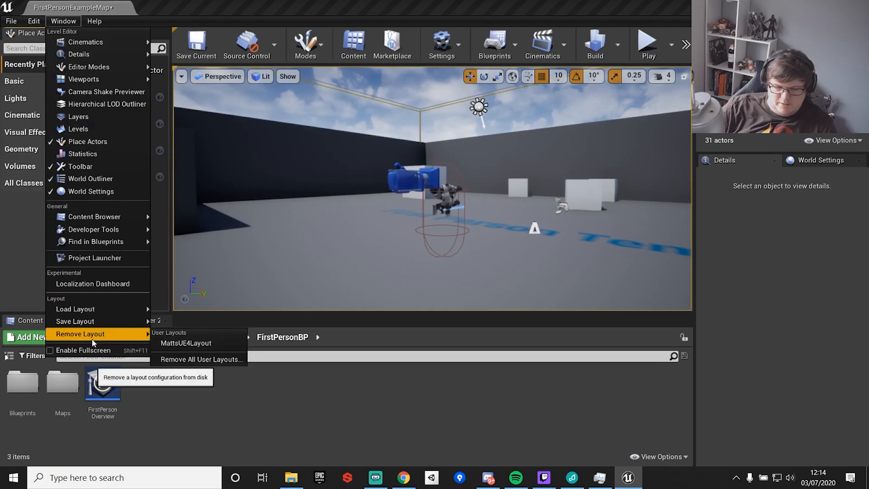
{"action": "left_click", "coordinate": [63, 21]}
Save the current level and then save all assets.
{"action": "left_click", "coordinate": [11, 21]}
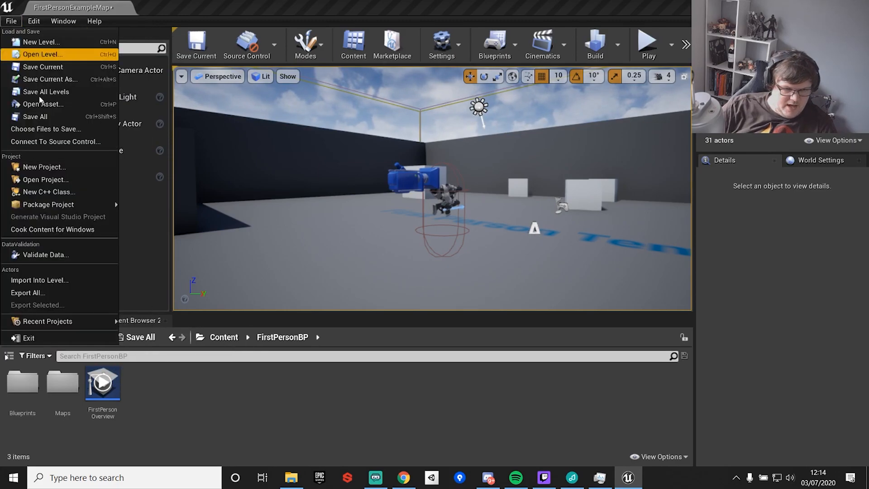
{"action": "left_click", "coordinate": [59, 67]}
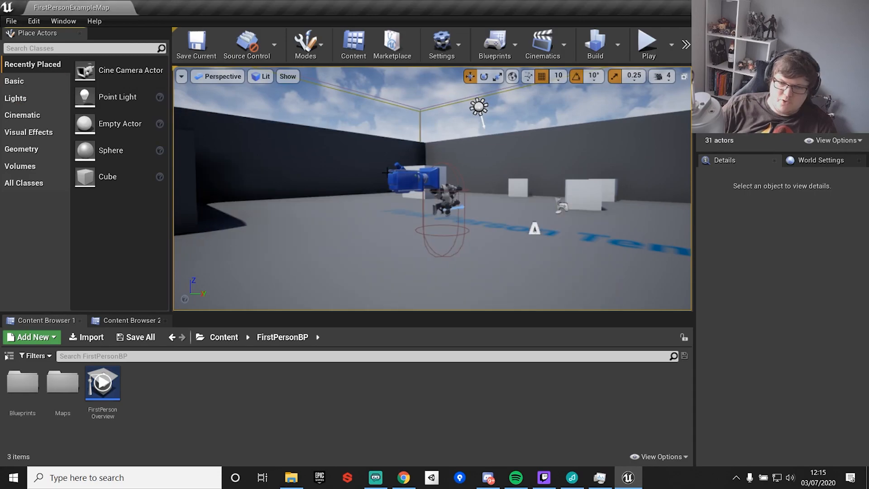
{"action": "left_click", "coordinate": [11, 21]}
{"action": "left_click", "coordinate": [49, 116]}
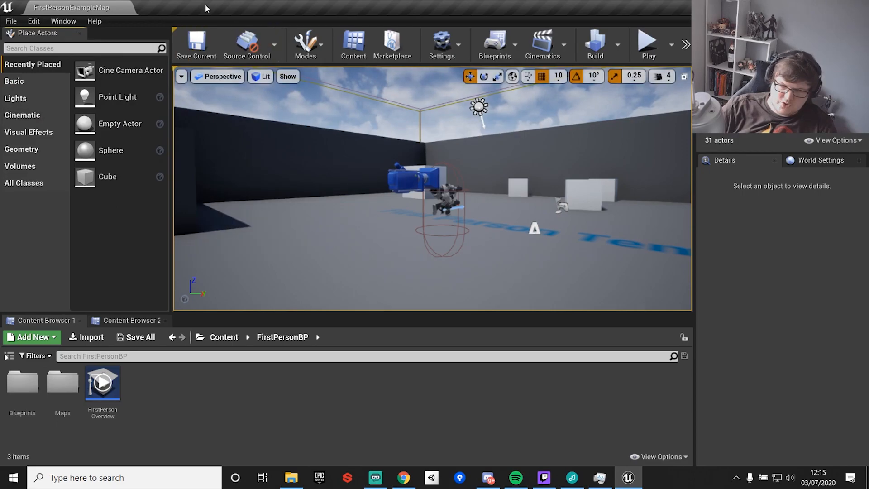
Save all levels from the File menu.
{"action": "left_click", "coordinate": [12, 21]}
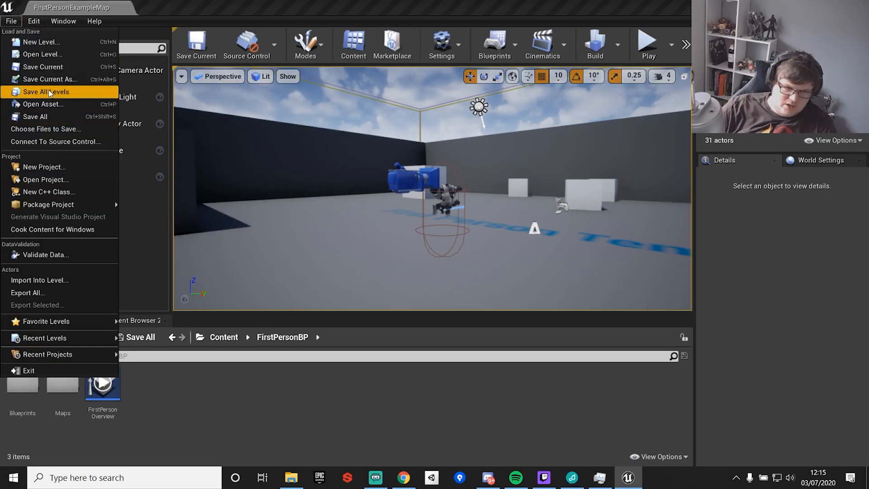
{"action": "left_click", "coordinate": [32, 92]}
{"action": "left_click", "coordinate": [10, 20]}
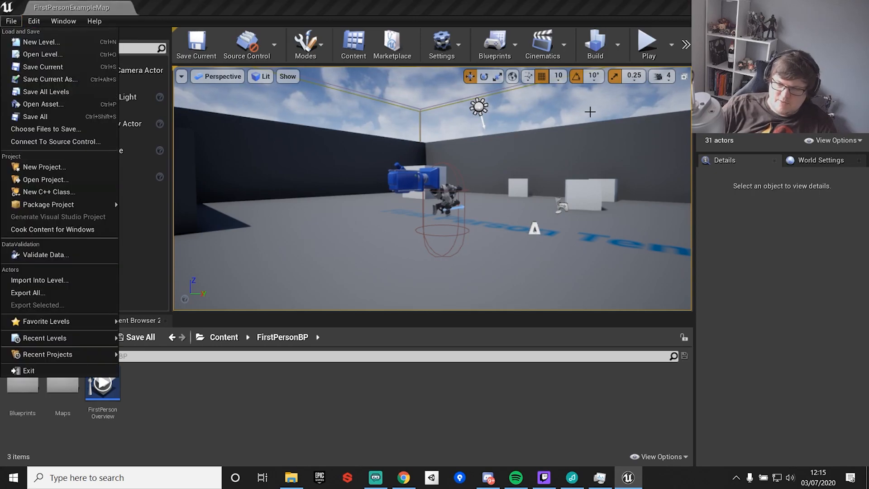
{"action": "left_click", "coordinate": [406, 190]}
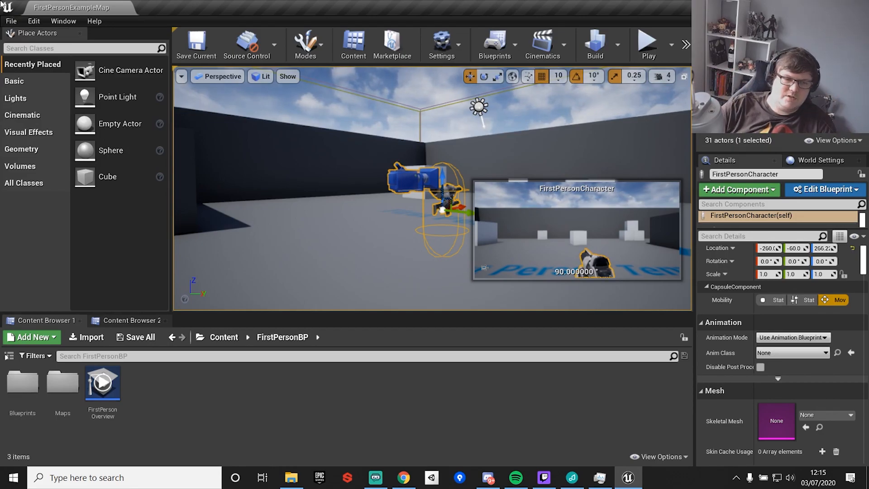
Examine the entries of the File and Help menus.
{"action": "left_click", "coordinate": [9, 21]}
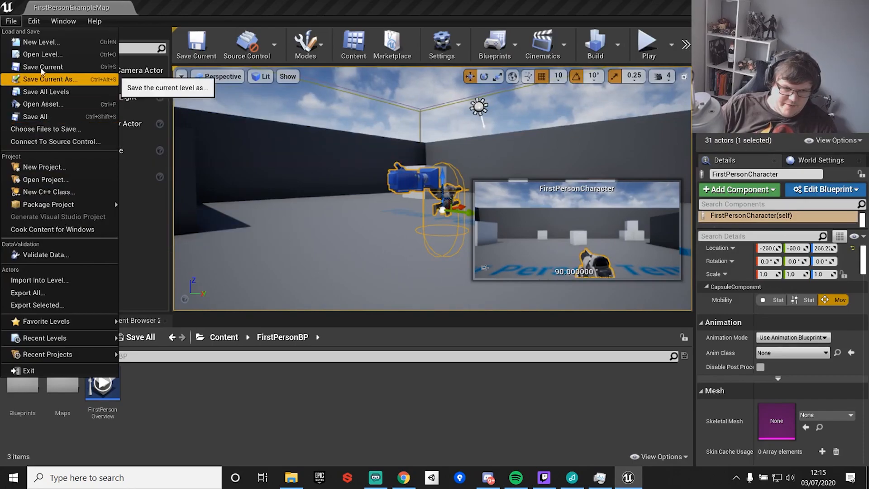
{"action": "mouse_move", "coordinate": [35, 23]}
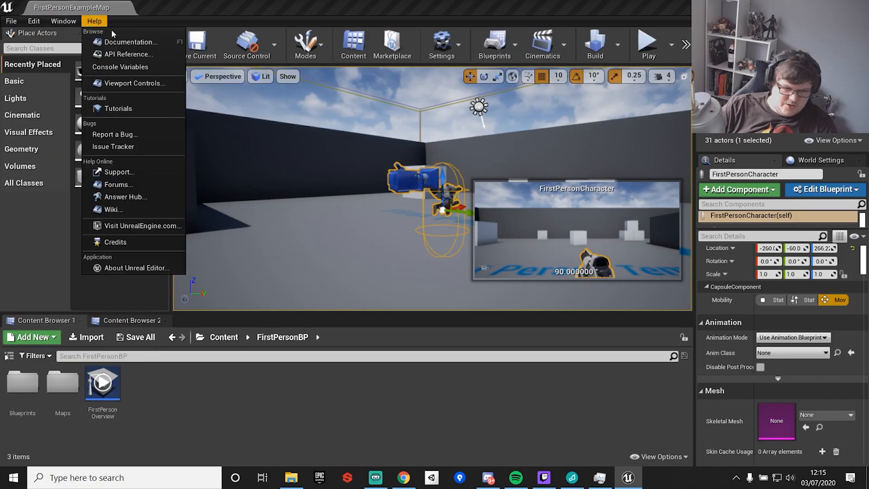
{"action": "left_click", "coordinate": [285, 403]}
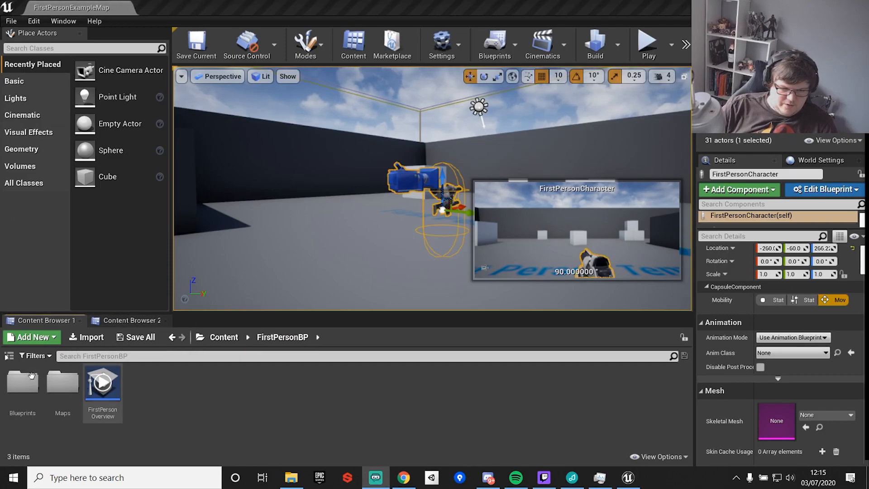
Switch between the Content Browser 1 and Content Browser 2 tabs.
{"action": "left_click", "coordinate": [136, 320]}
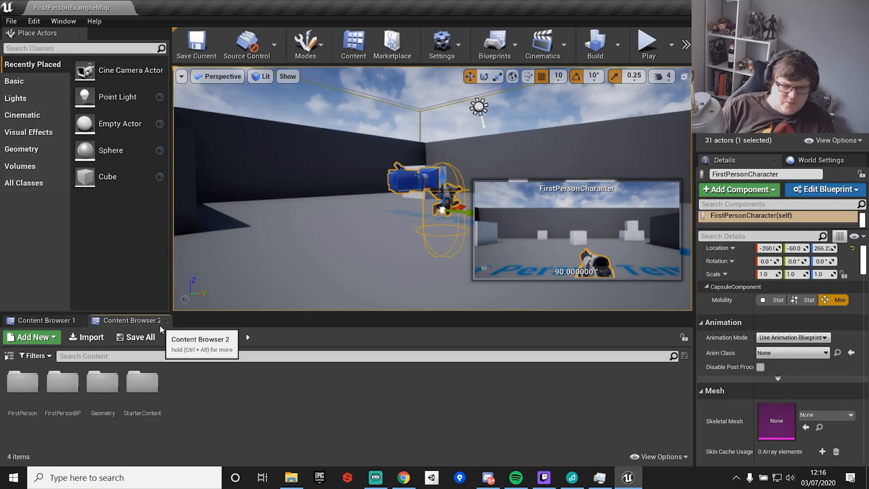
{"action": "left_click", "coordinate": [43, 319]}
{"action": "left_click", "coordinate": [148, 321]}
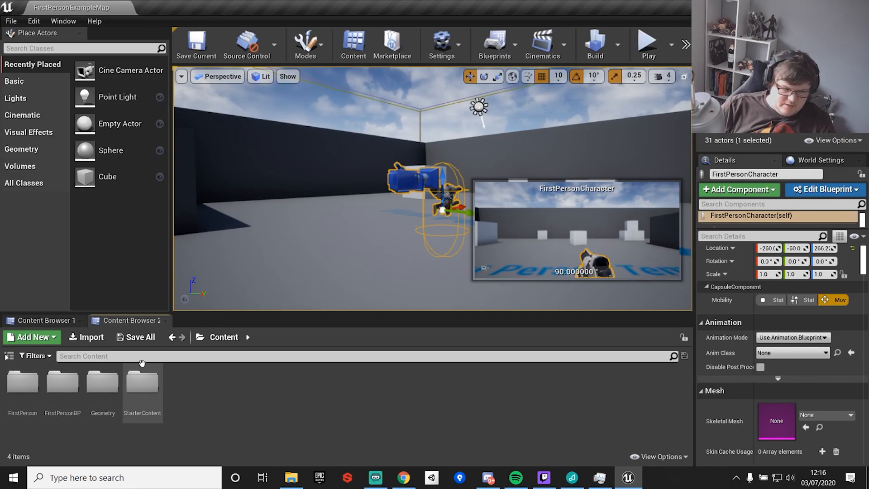
{"action": "right_click", "coordinate": [179, 390]}
{"action": "left_click", "coordinate": [256, 85]}
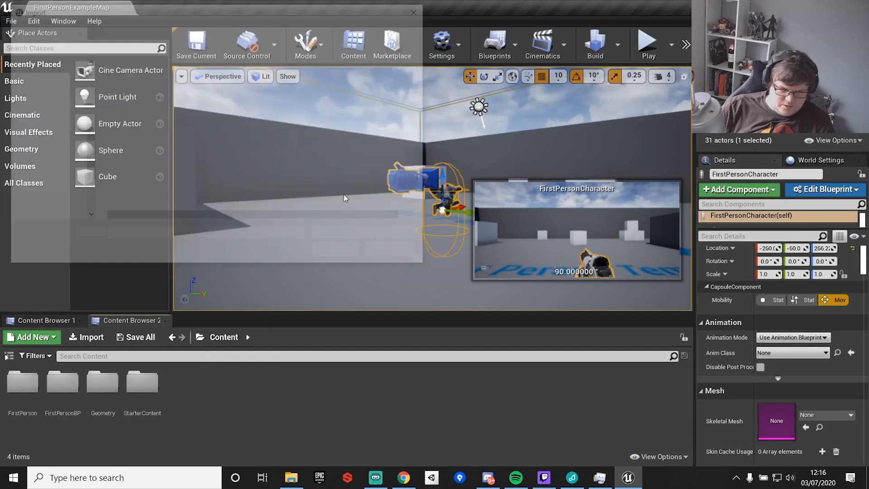
{"action": "left_click", "coordinate": [421, 9]}
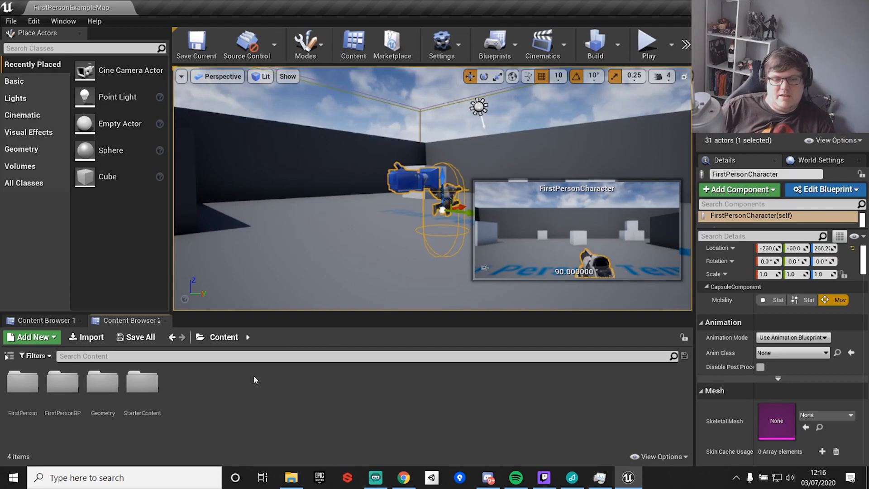
Select a cube in the arena and browse to its mesh asset in the content browser.
{"action": "right_click_drag", "start_coordinate": [268, 210], "coordinate": [321, 184]}
{"action": "left_click", "coordinate": [359, 216]}
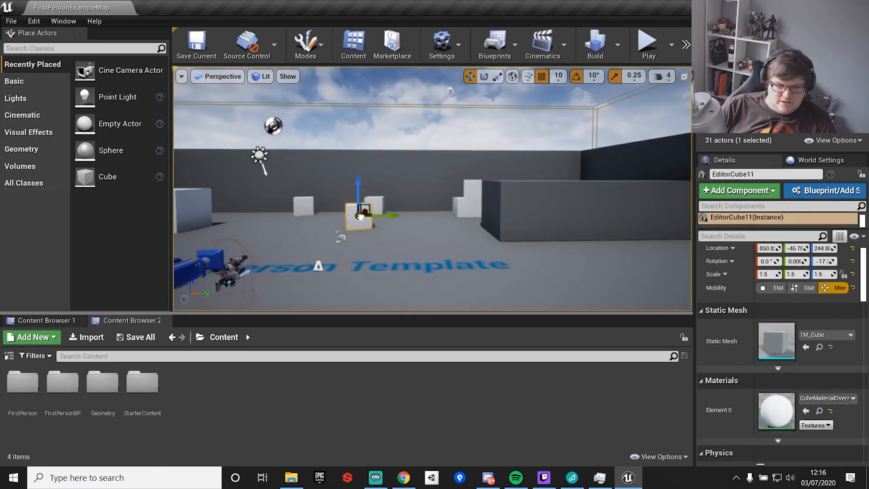
{"action": "right_click", "coordinate": [359, 216]}
{"action": "left_click", "coordinate": [417, 67]}
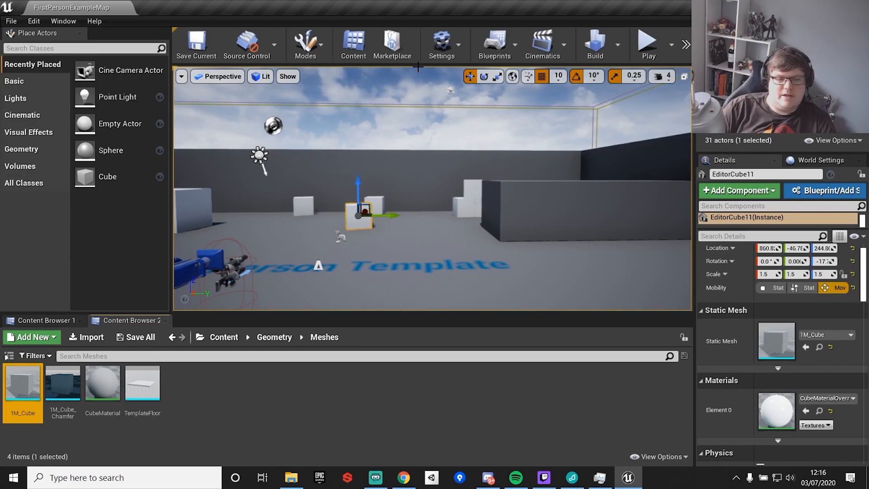
Dock Content Browser 2 beside Content Browser 1.
{"action": "left_click_drag", "start_coordinate": [116, 320], "coordinate": [685, 333]}
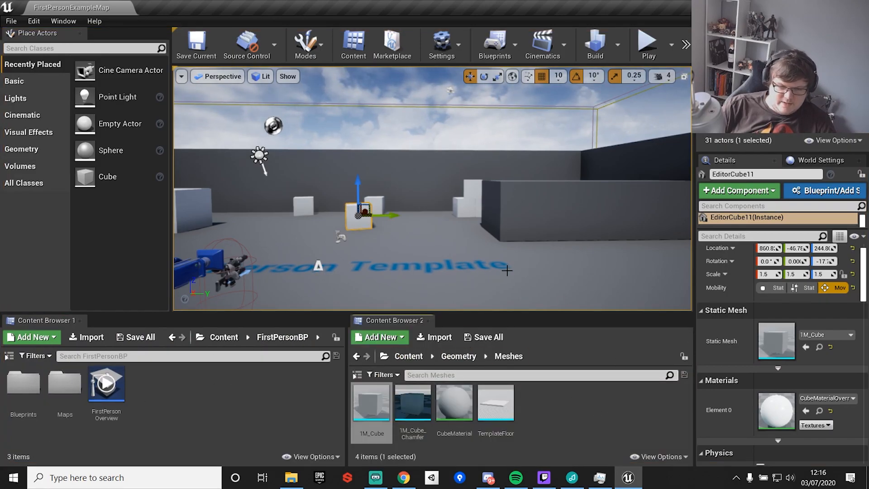
Browse to a wall's mesh asset, then return the second content browser to the Content folder.
{"action": "left_click", "coordinate": [534, 229]}
{"action": "right_click", "coordinate": [540, 224]}
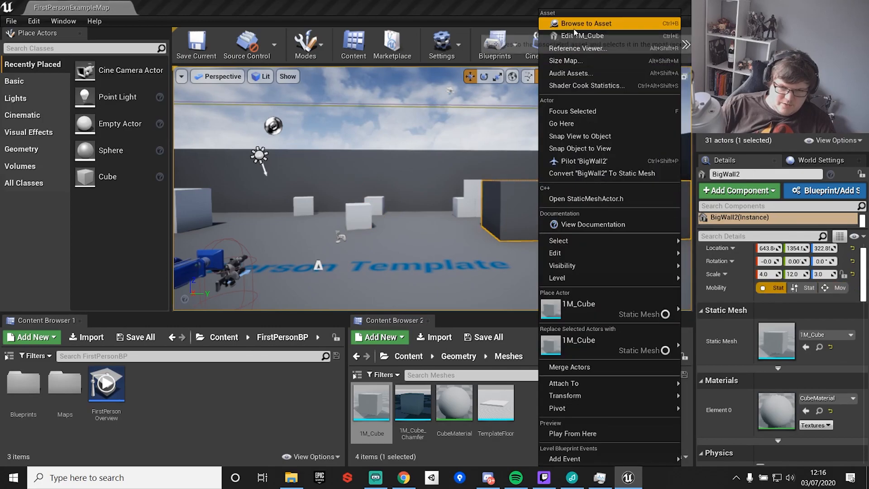
{"action": "left_click", "coordinate": [585, 23]}
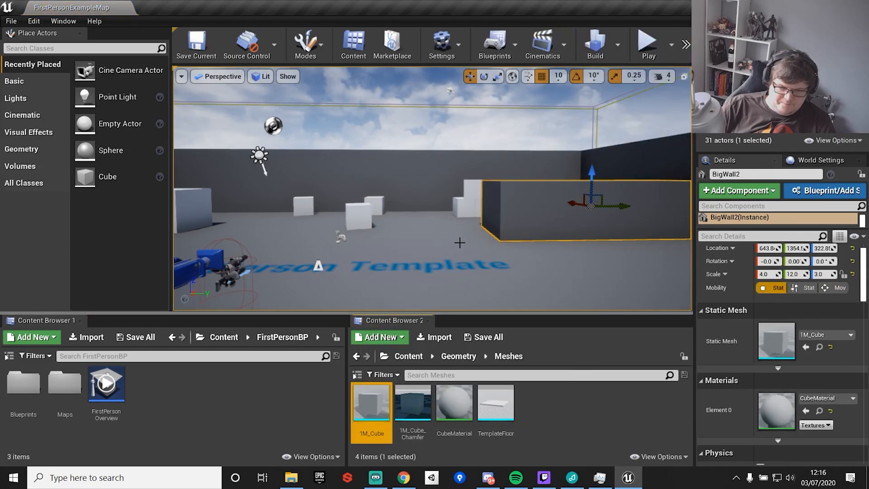
{"action": "right_click_drag", "start_coordinate": [460, 242], "coordinate": [343, 262]}
{"action": "left_click", "coordinate": [408, 357]}
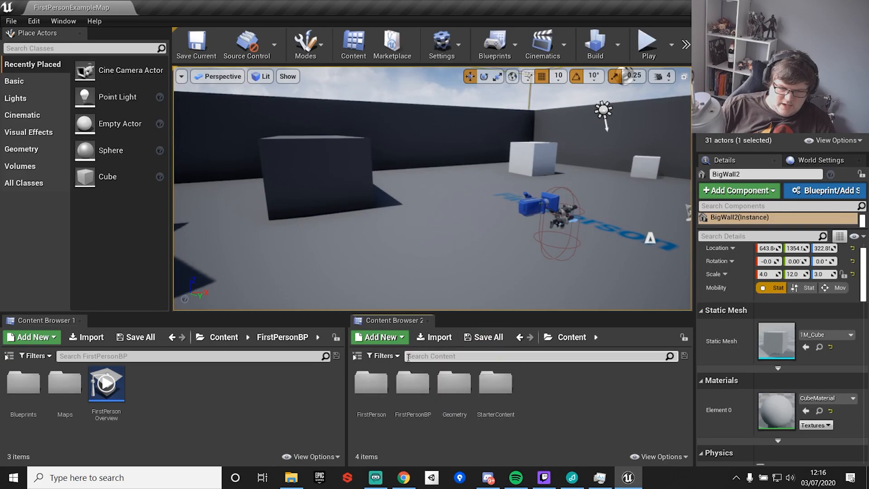
Examine the actor context menu options for the floor.
{"action": "right_click_drag", "start_coordinate": [420, 235], "coordinate": [407, 248]}
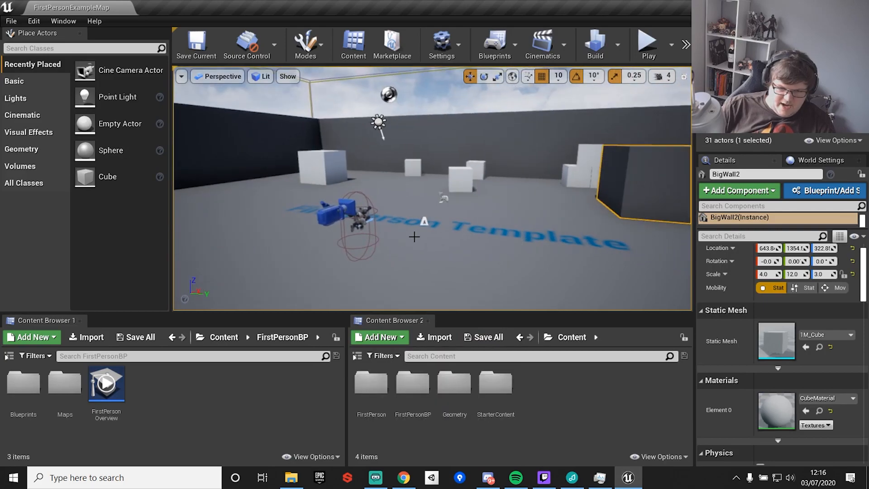
{"action": "left_click", "coordinate": [458, 274]}
{"action": "right_click", "coordinate": [420, 248]}
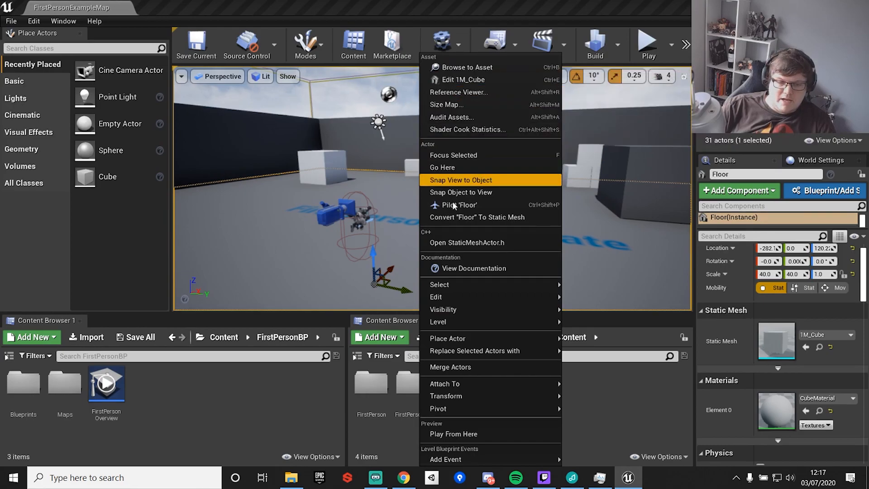
{"action": "mouse_move", "coordinate": [463, 398]}
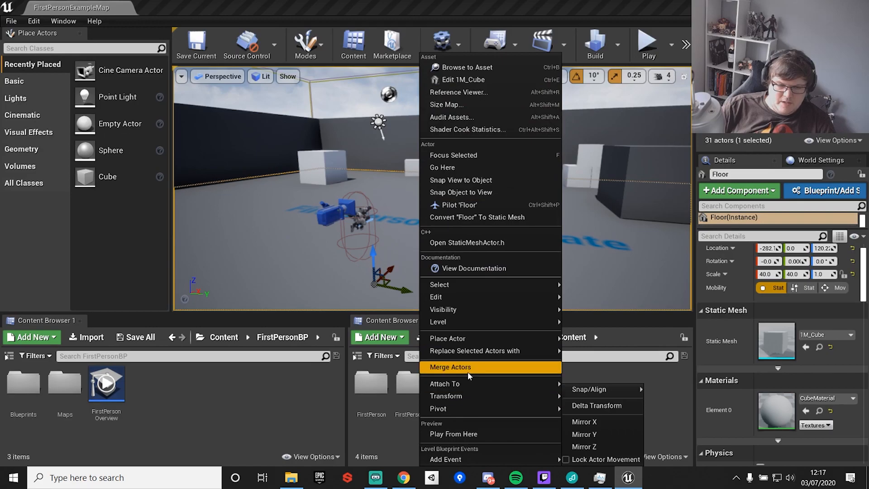
{"action": "mouse_move", "coordinate": [465, 287]}
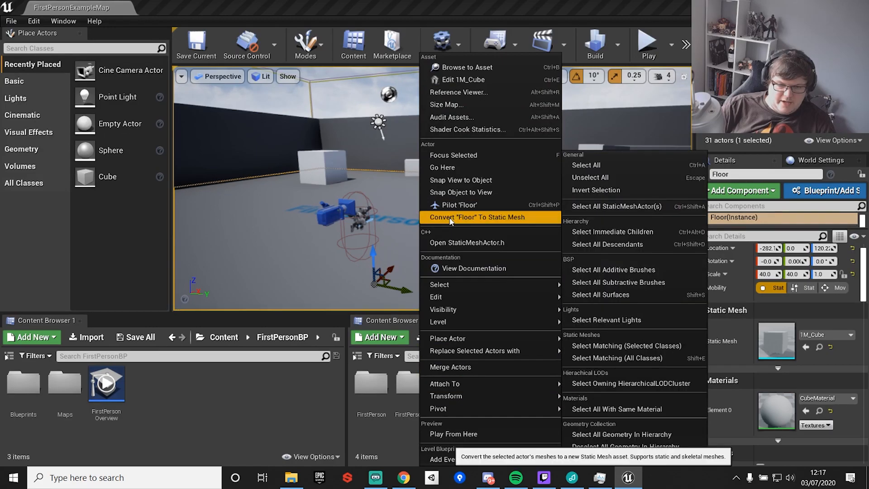
{"action": "left_click", "coordinate": [332, 213]}
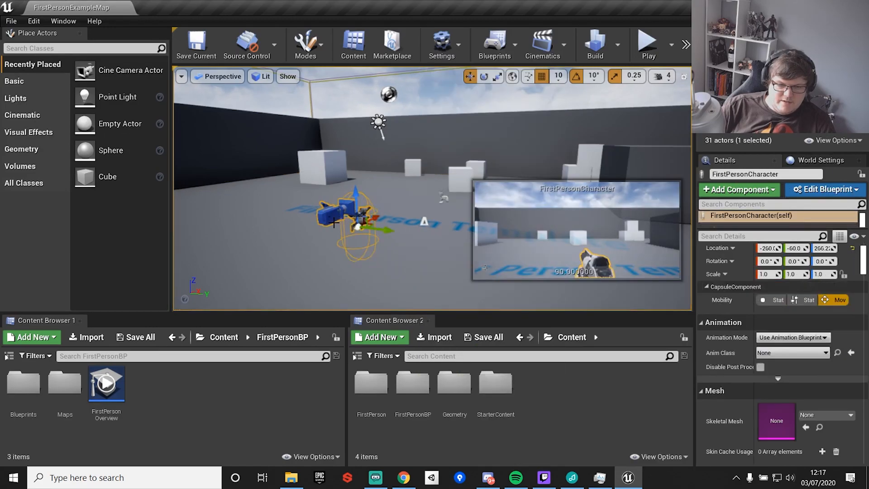
Place a Cine Camera Actor in the arena and pilot the viewport through it.
{"action": "left_click", "coordinate": [23, 115]}
{"action": "left_click_drag", "start_coordinate": [130, 124], "coordinate": [257, 150]}
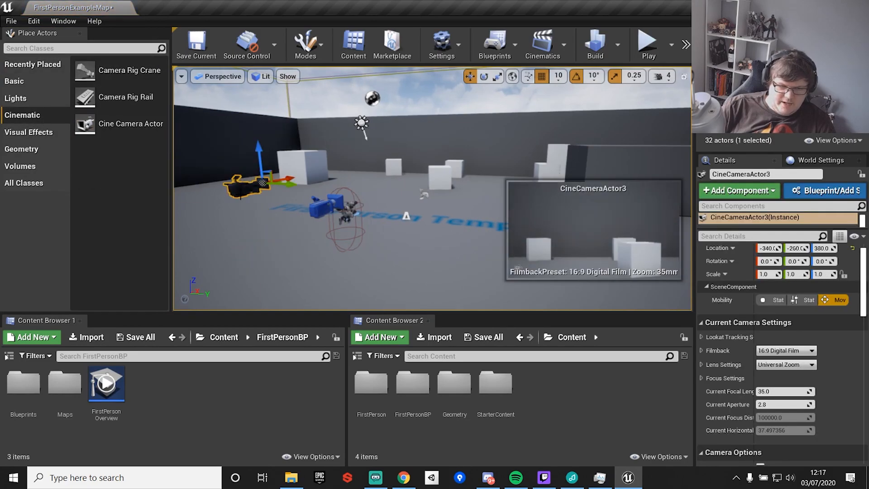
{"action": "right_click", "coordinate": [240, 194]}
{"action": "left_click", "coordinate": [292, 231]}
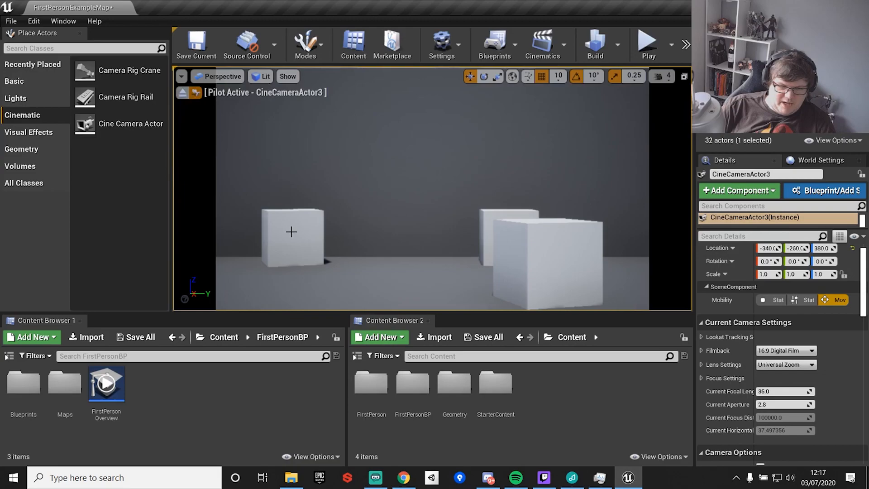
Stop piloting and delete the Cine Camera Actor.
{"action": "right_click_drag", "start_coordinate": [372, 196], "coordinate": [370, 216]}
{"action": "right_click", "coordinate": [369, 216]}
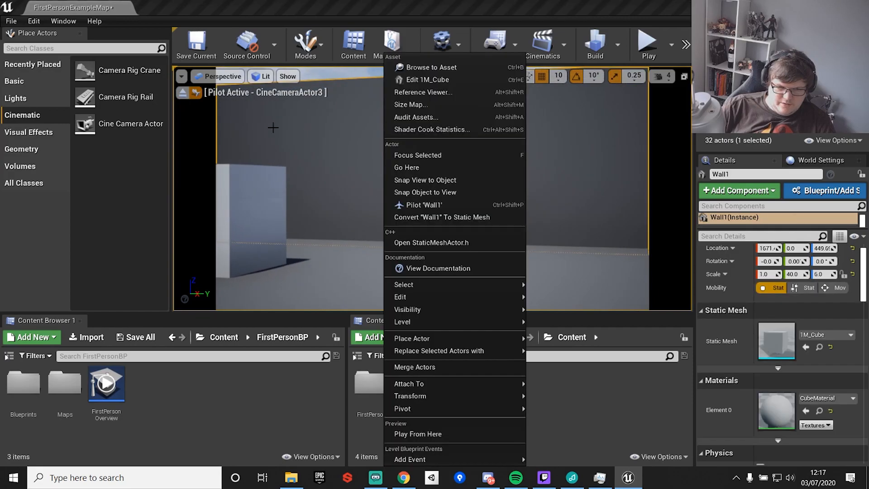
{"action": "left_click", "coordinate": [429, 190]}
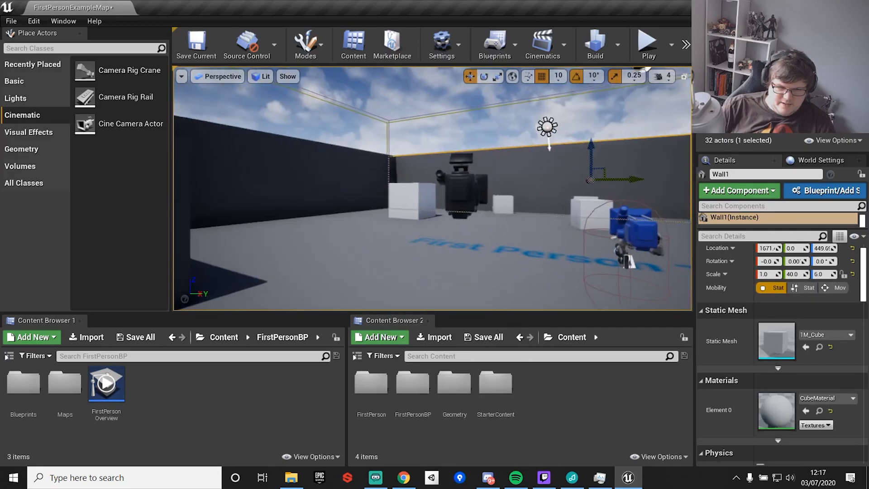
{"action": "left_click", "coordinate": [395, 232]}
{"action": "key", "text": "Delete"}
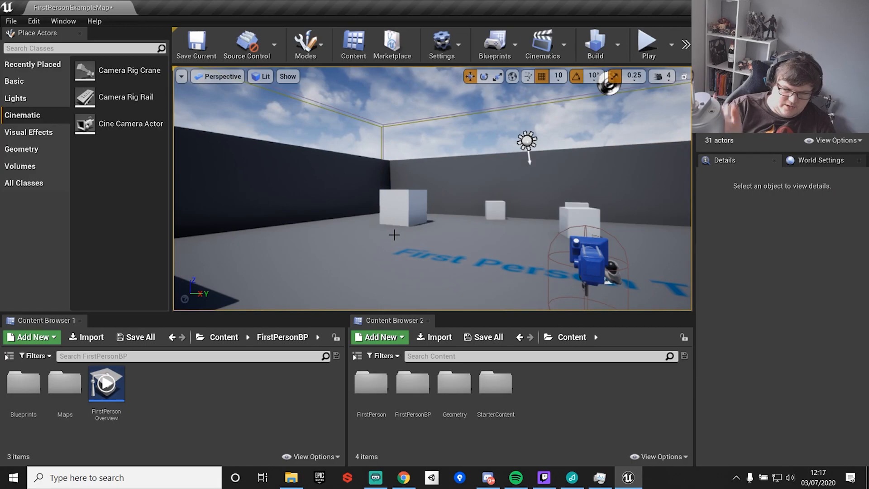
{"action": "right_click_drag", "start_coordinate": [396, 208], "coordinate": [444, 244]}
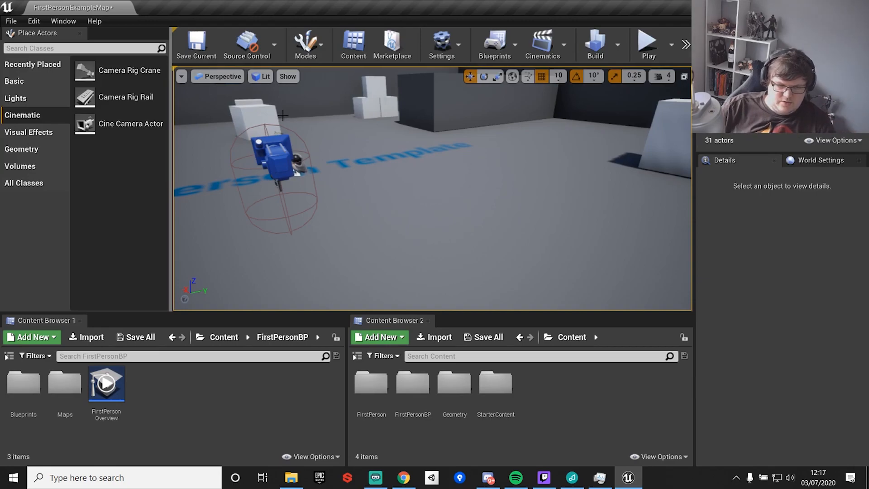
{"action": "right_click_drag", "start_coordinate": [393, 142], "coordinate": [452, 152]}
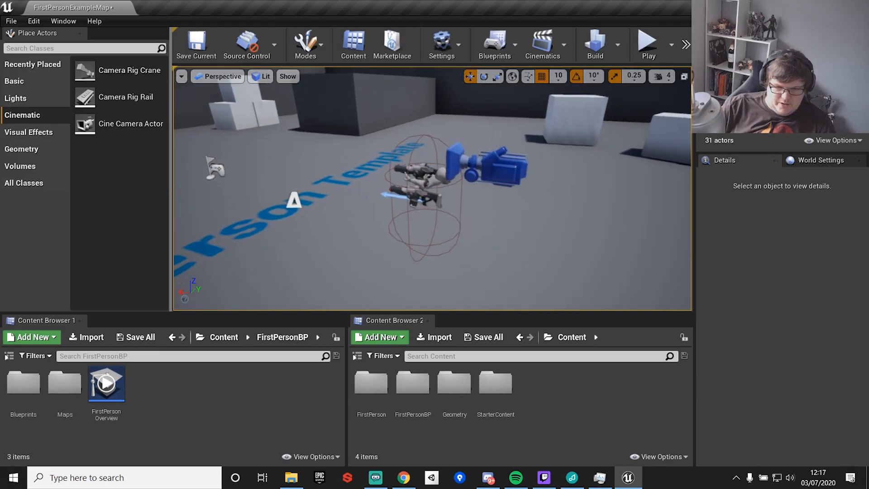